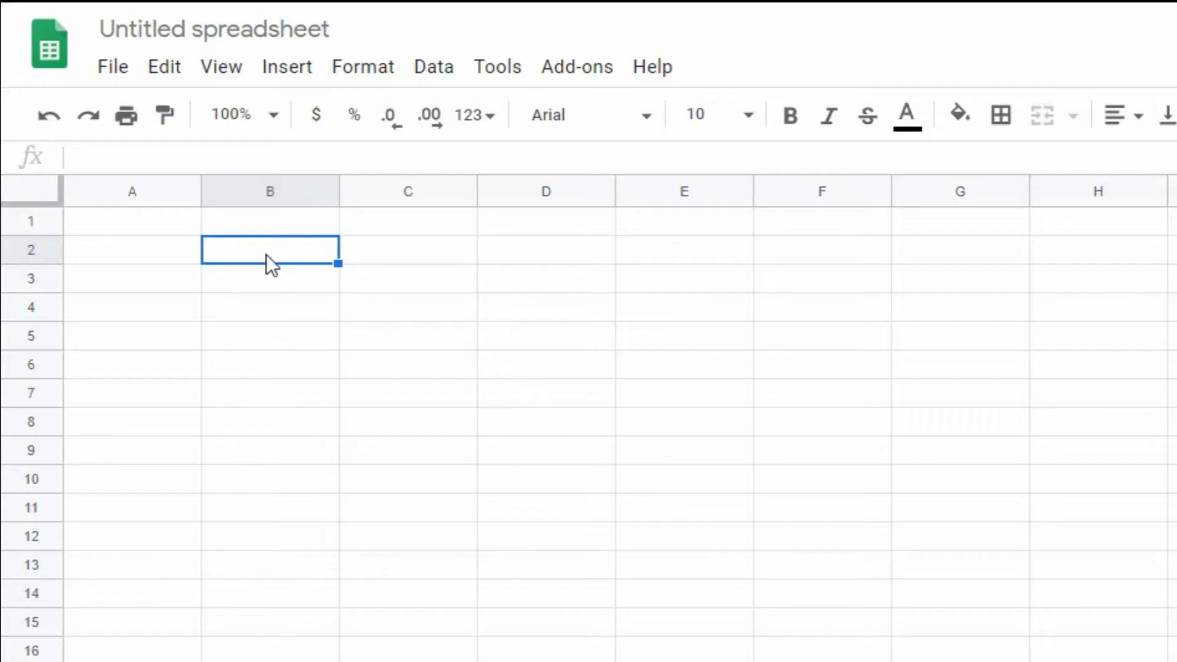
Step: Enter the labels Account Balance Info, Current Balance, Interest Rate and Interest-Only Payment in B2:B5
{"action": "type", "text": "Account Balance Info"}
{"action": "key", "text": "Return"}
{"action": "type", "text": "Current Balanc"}
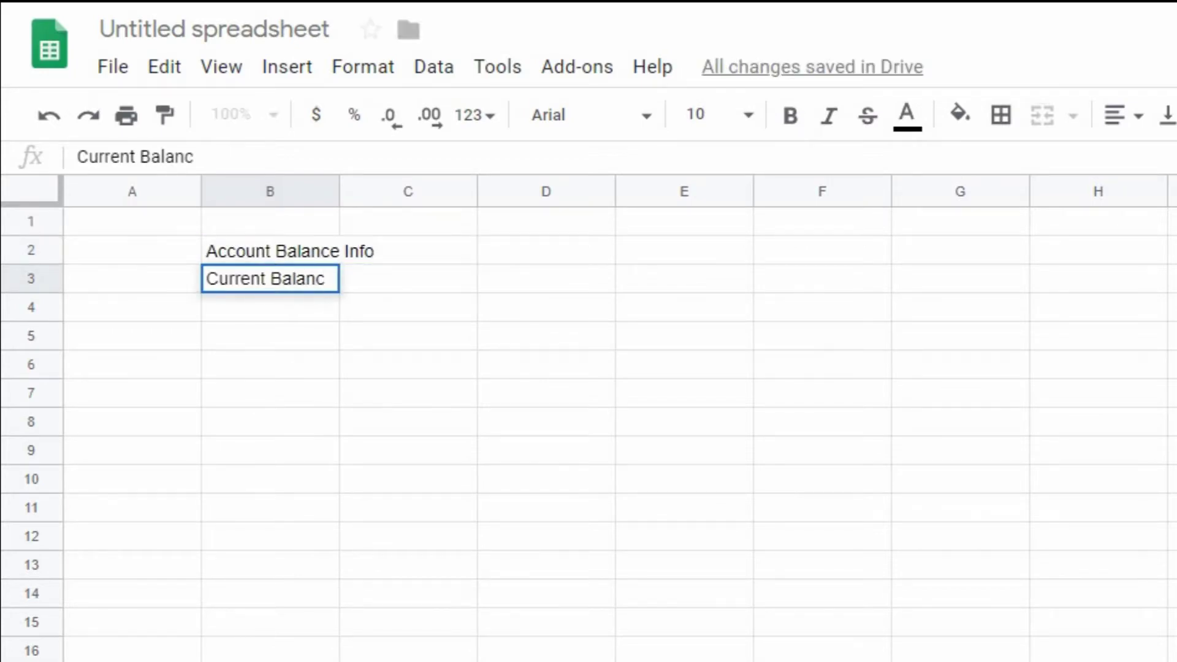
{"action": "type", "text": "e"}
{"action": "key", "text": "Return"}
{"action": "type", "text": "Interest Rate"}
{"action": "key", "text": "Return"}
{"action": "type", "text": "Interest"}
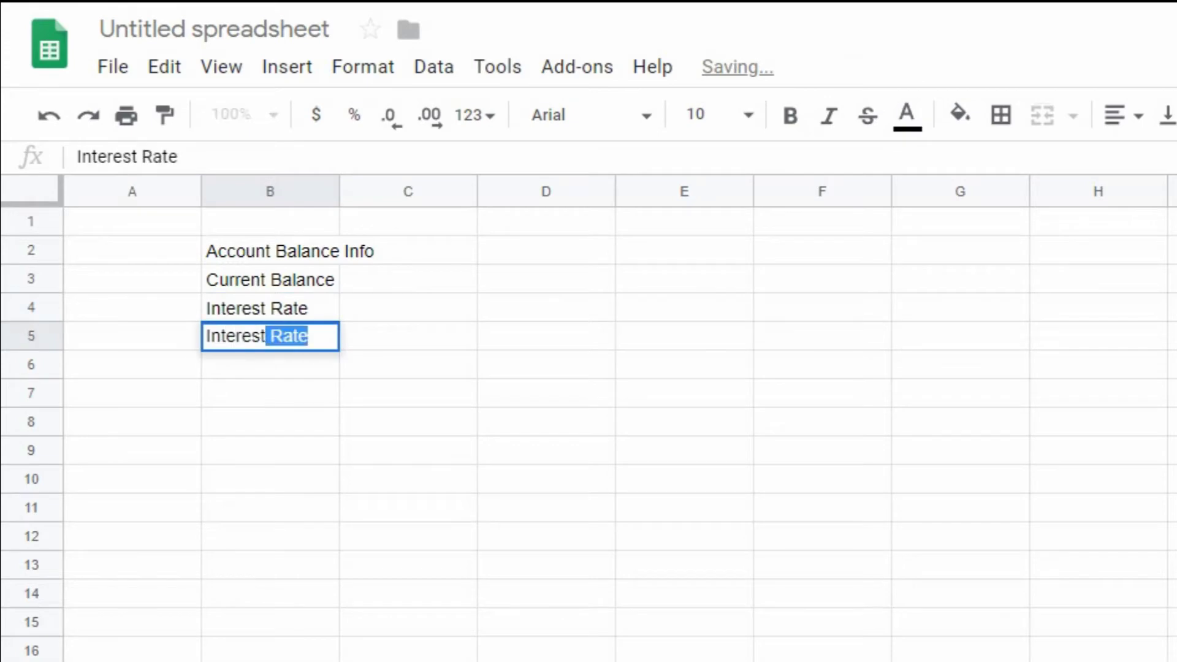
{"action": "type", "text": "-Only Payment"}
{"action": "key", "text": "Return"}
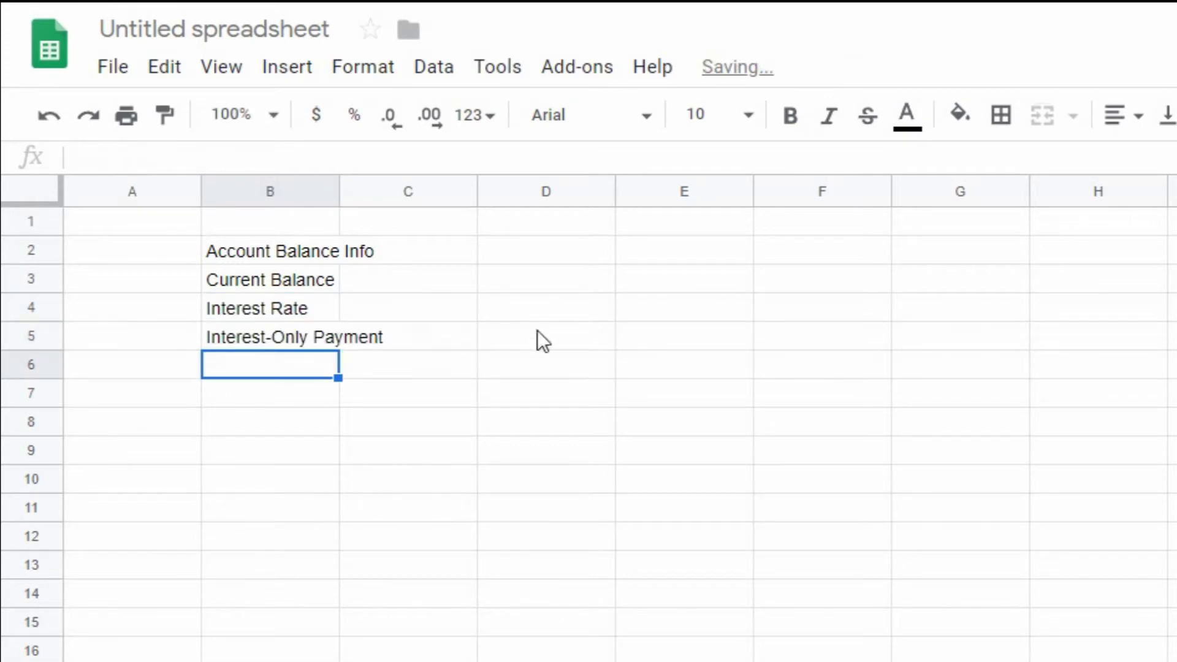
Step: Format C3 as currency and C4 as percent, then widen column B to fit the labels
{"action": "left_click", "coordinate": [430, 288]}
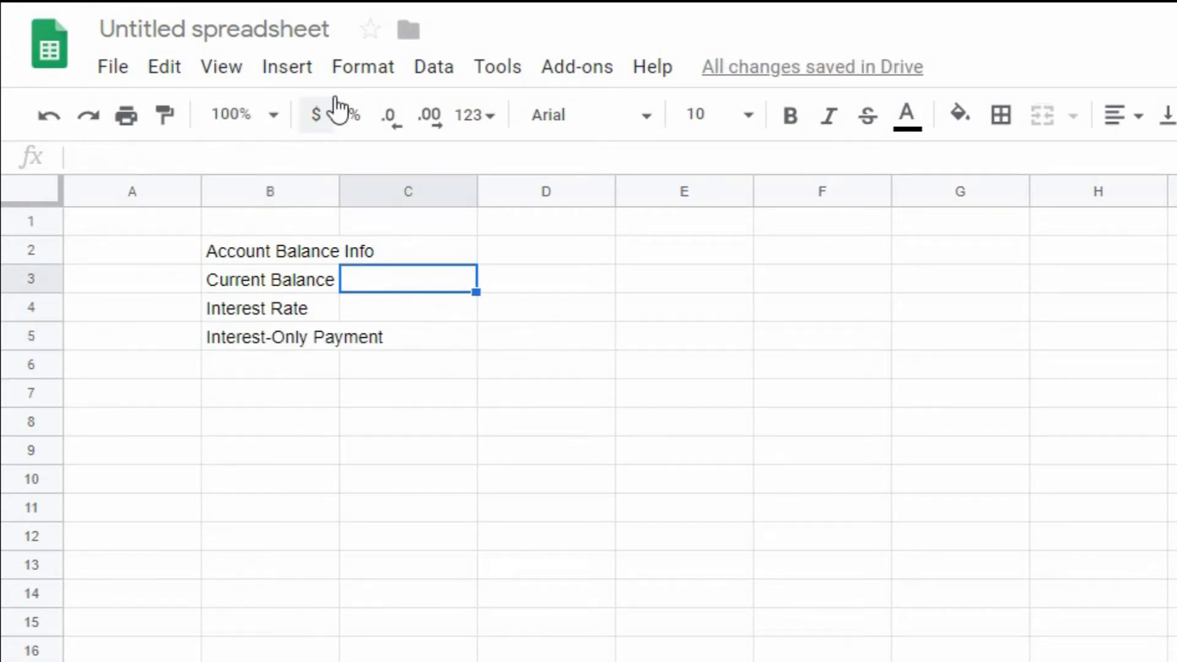
{"action": "left_click", "coordinate": [355, 68]}
{"action": "mouse_move", "coordinate": [392, 141]}
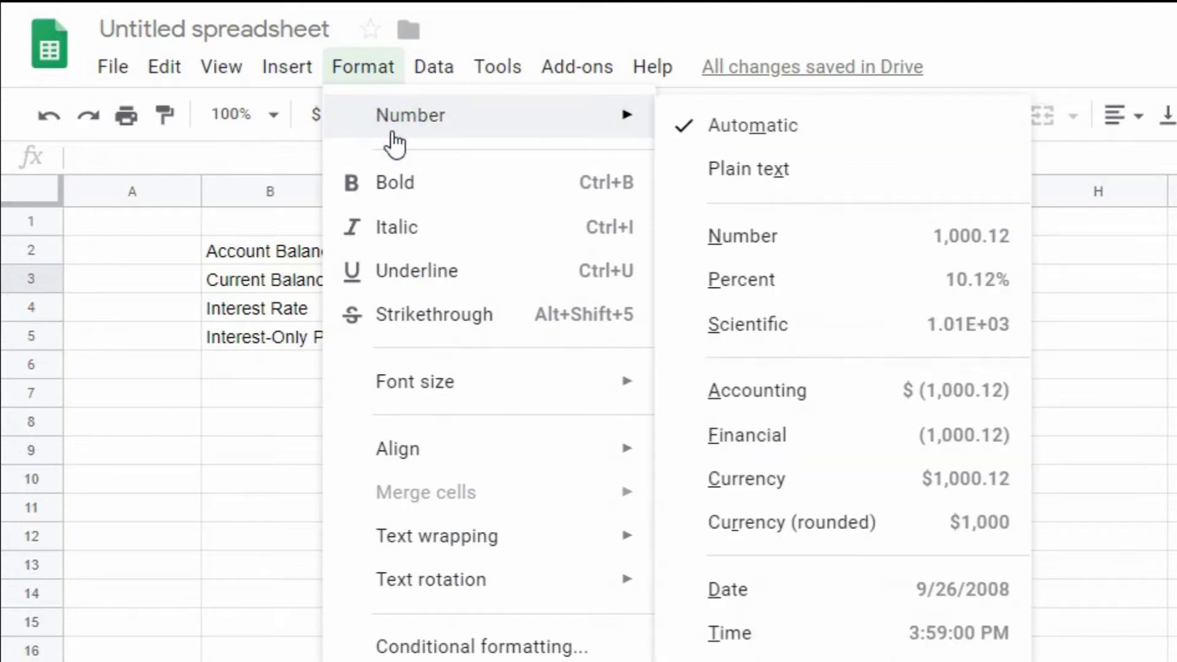
{"action": "left_click", "coordinate": [804, 481]}
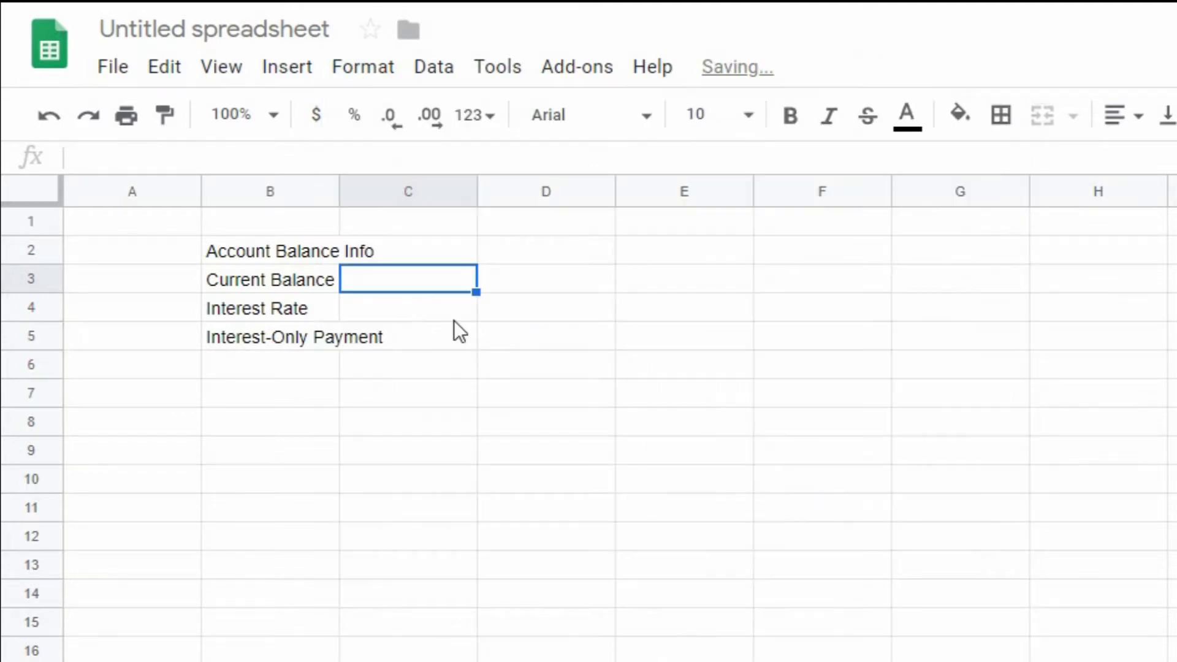
{"action": "left_click", "coordinate": [378, 310]}
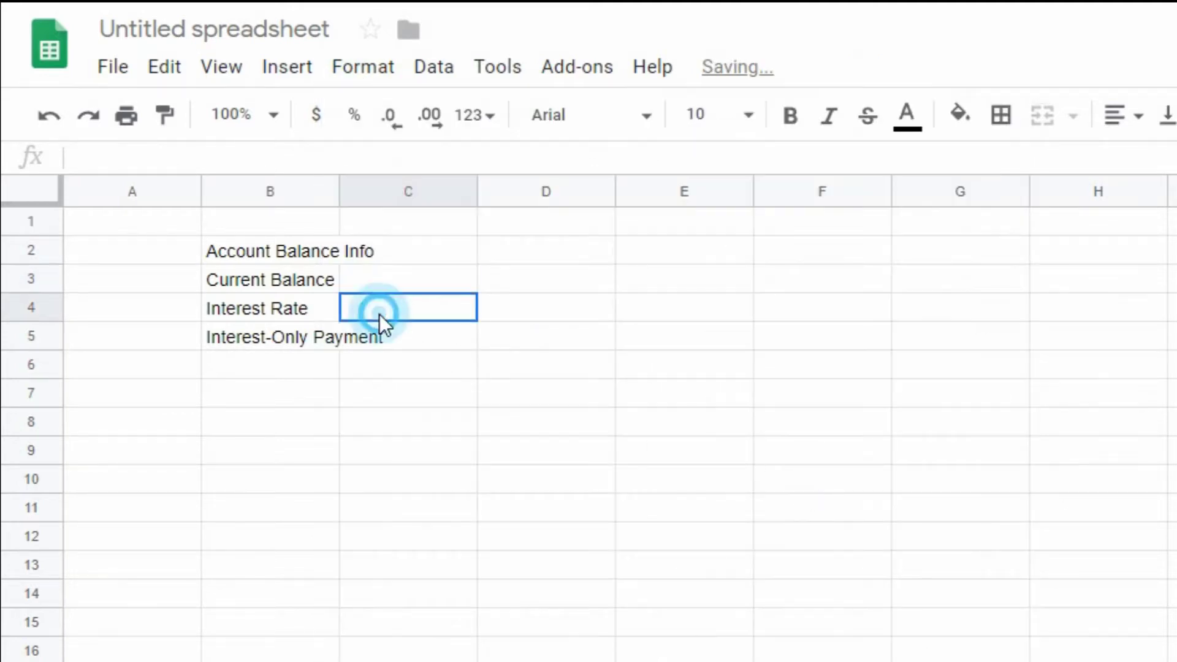
{"action": "left_click", "coordinate": [342, 71]}
{"action": "mouse_move", "coordinate": [436, 123]}
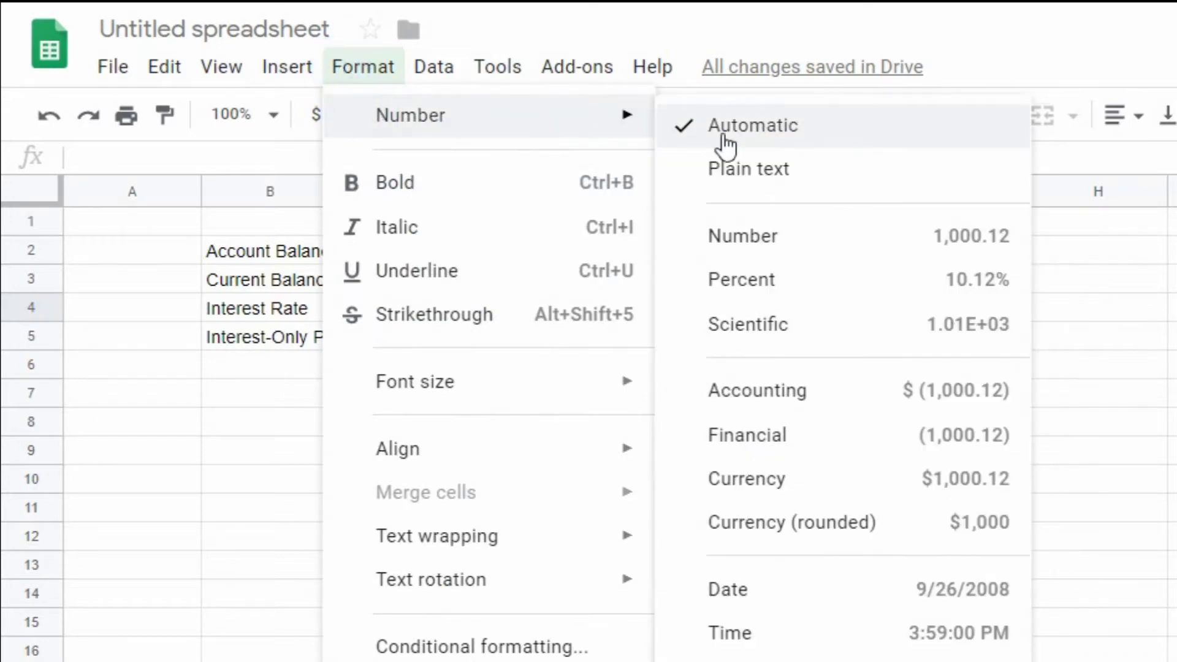
{"action": "left_click", "coordinate": [815, 282]}
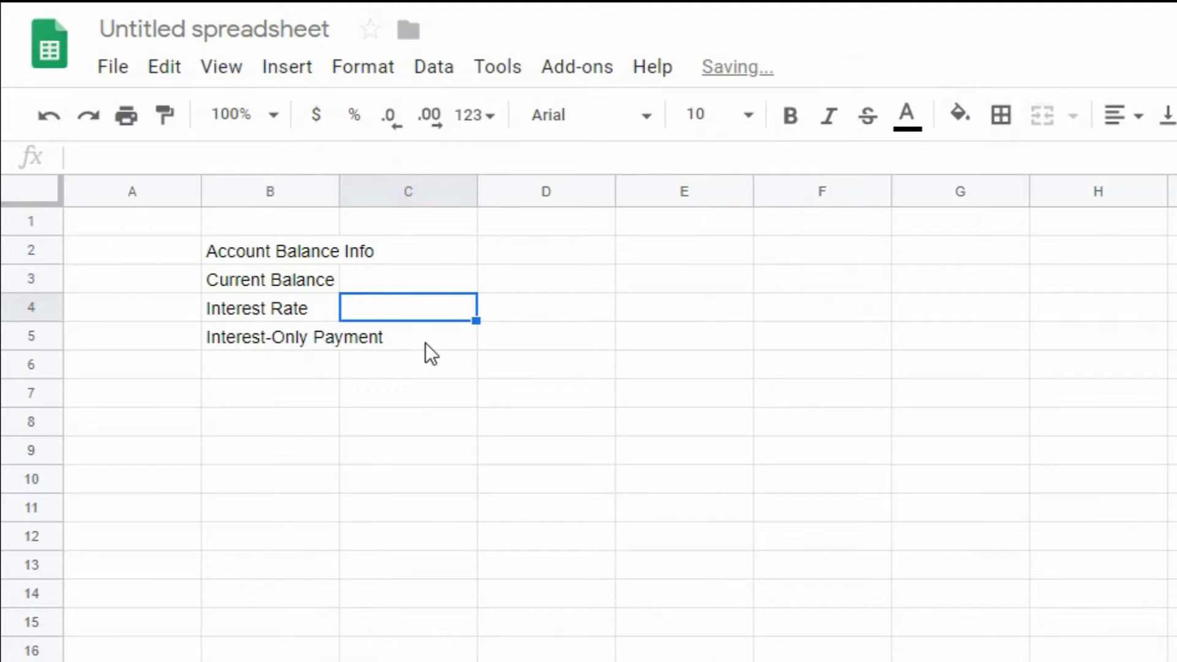
{"action": "left_click", "coordinate": [426, 343]}
{"action": "left_click_drag", "start_coordinate": [339, 183], "coordinate": [388, 182]}
Step: Enter the interest-only payment formula =C3*C4/12 in C5
{"action": "left_click", "coordinate": [451, 341]}
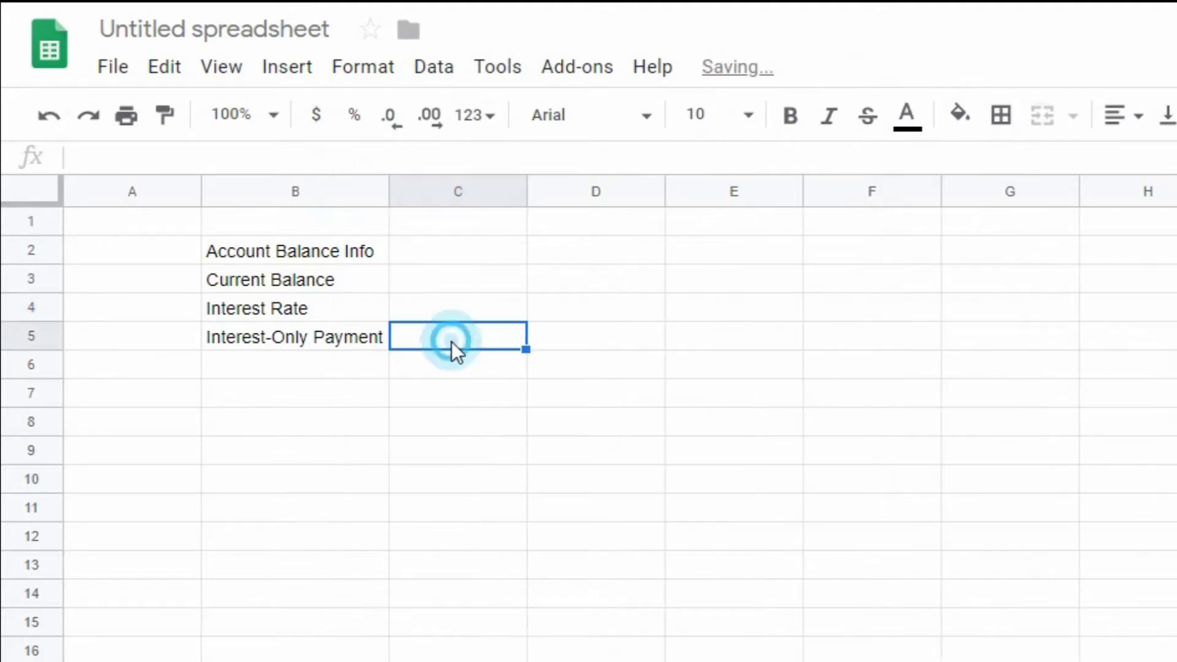
{"action": "type", "text": "="}
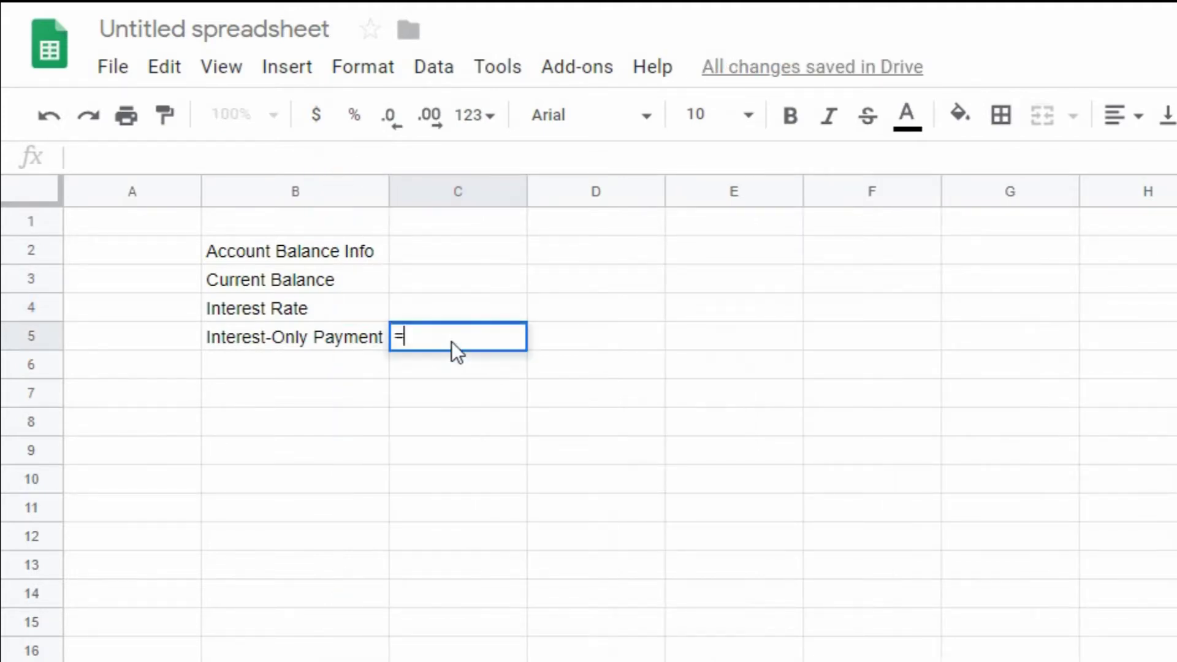
{"action": "key", "text": "Up"}
{"action": "key", "text": "Up"}
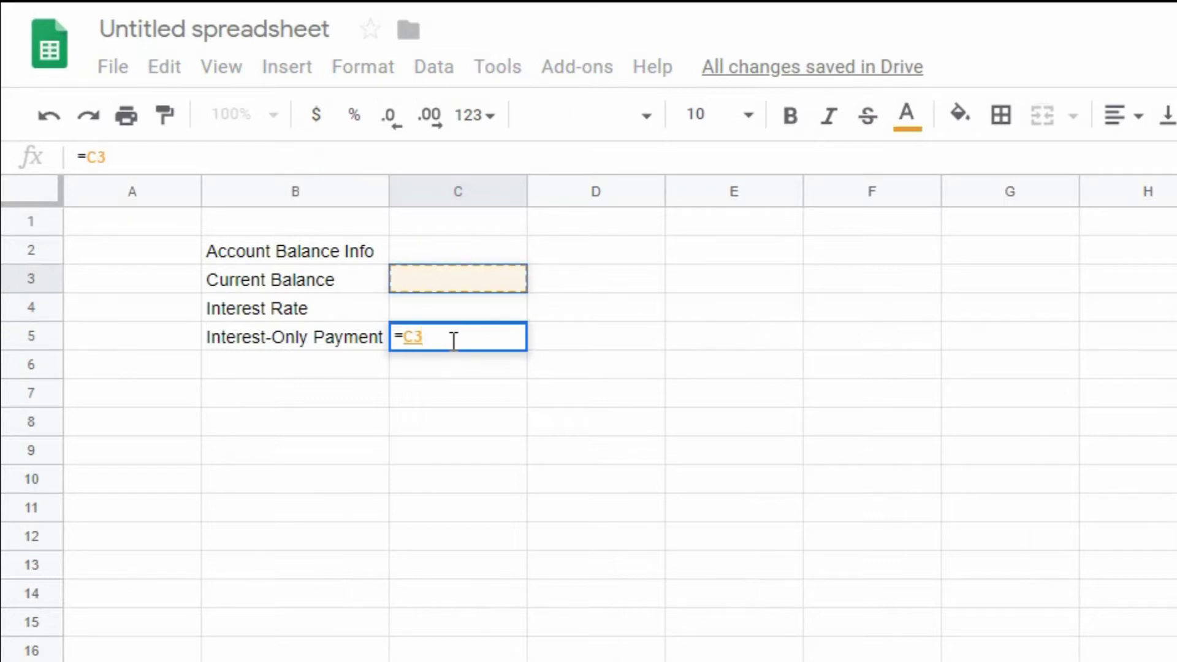
{"action": "type", "text": "*"}
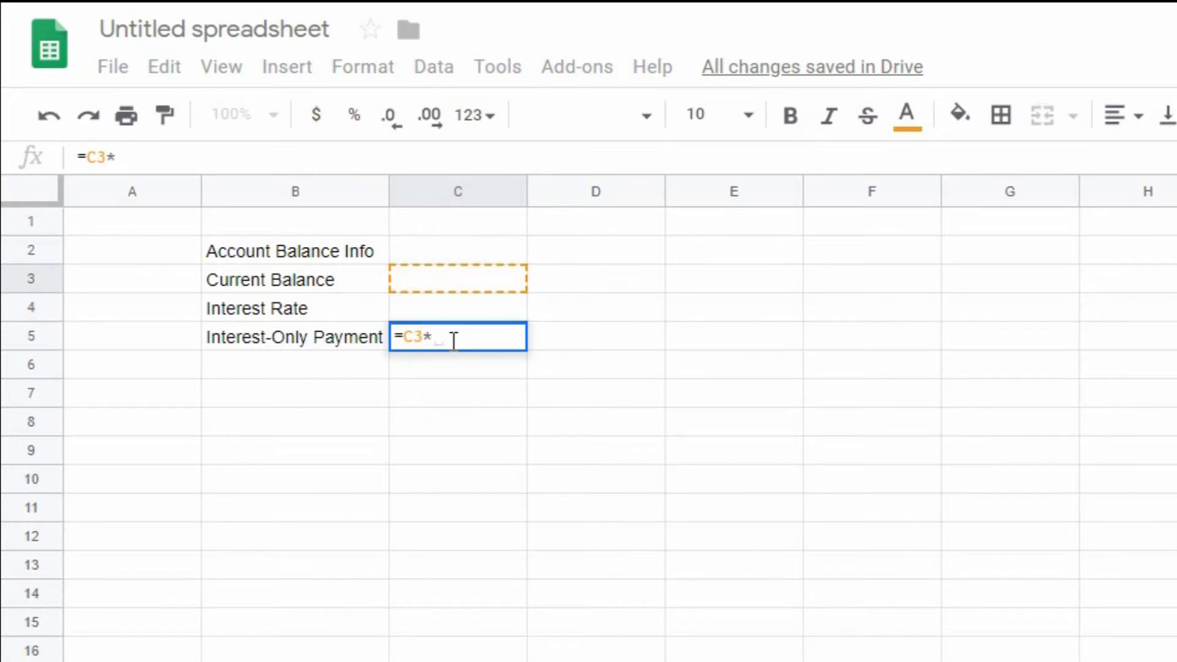
{"action": "key", "text": "Up"}
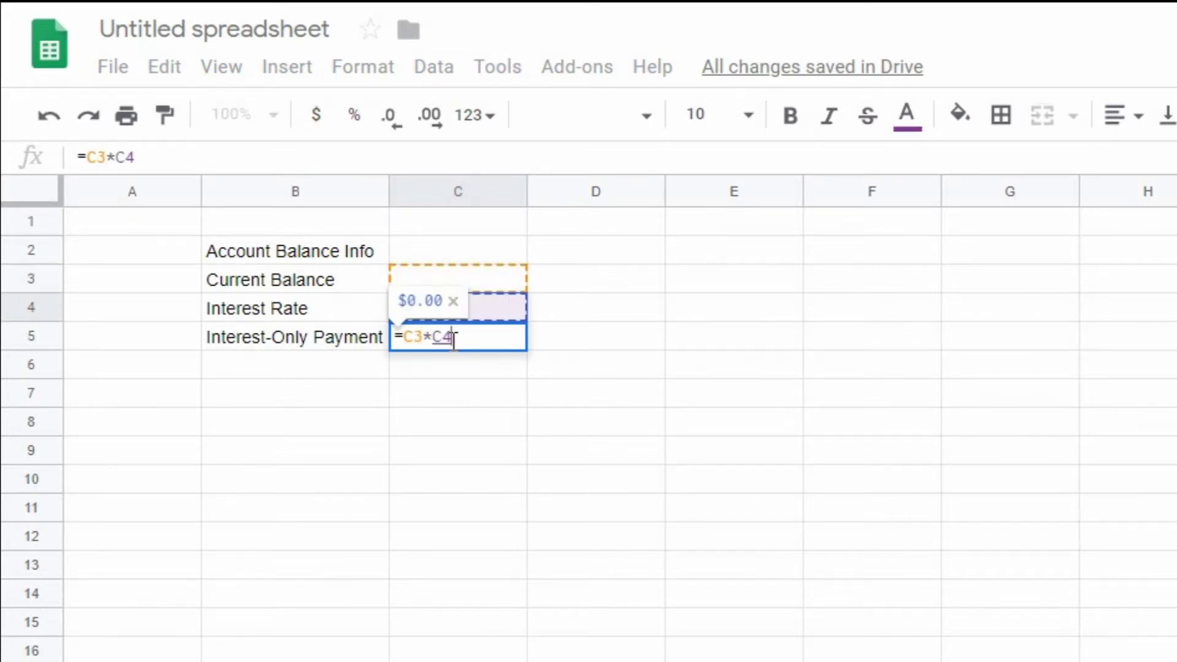
{"action": "type", "text": "/12"}
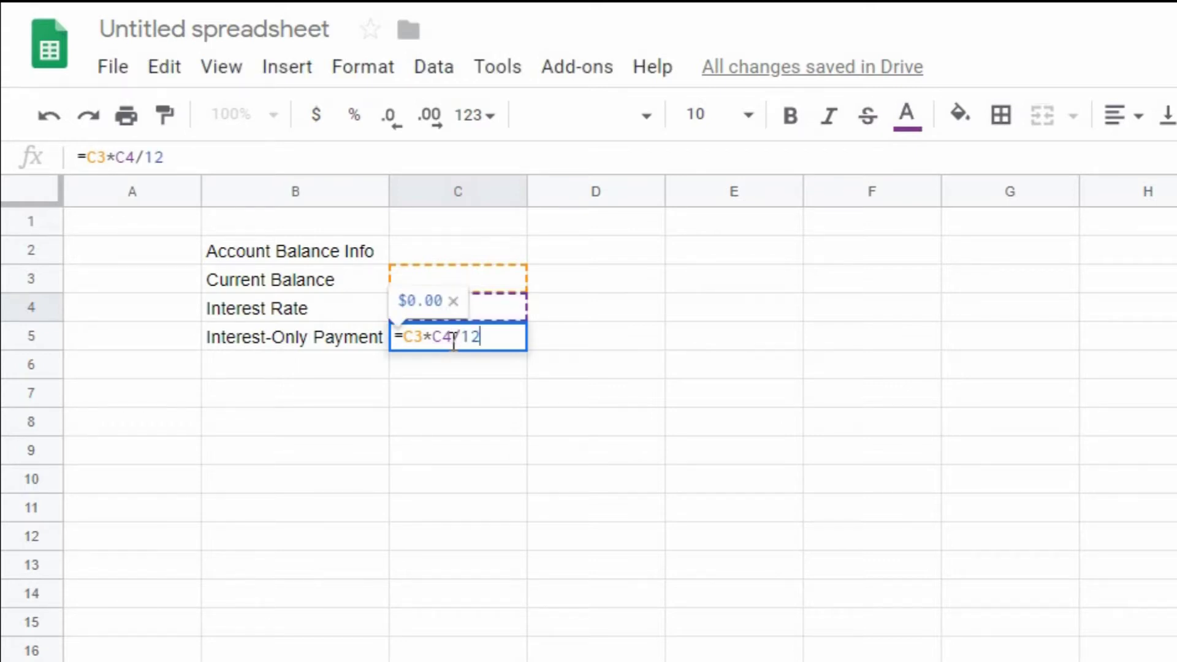
{"action": "key", "text": "Return"}
Step: Enter a 5000 balance in C3 and a 19.24 interest rate in C4
{"action": "left_click", "coordinate": [459, 279]}
{"action": "type", "text": "5000"}
{"action": "key", "text": "Return"}
{"action": "type", "text": "19.24"}
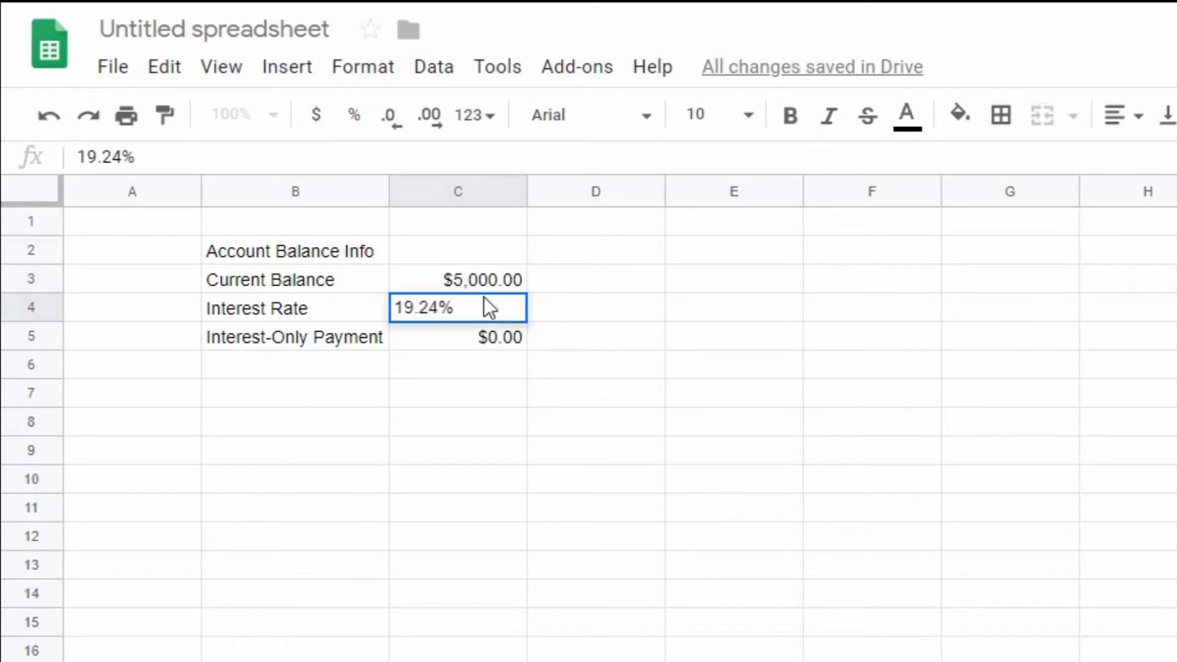
{"action": "key", "text": "Return"}
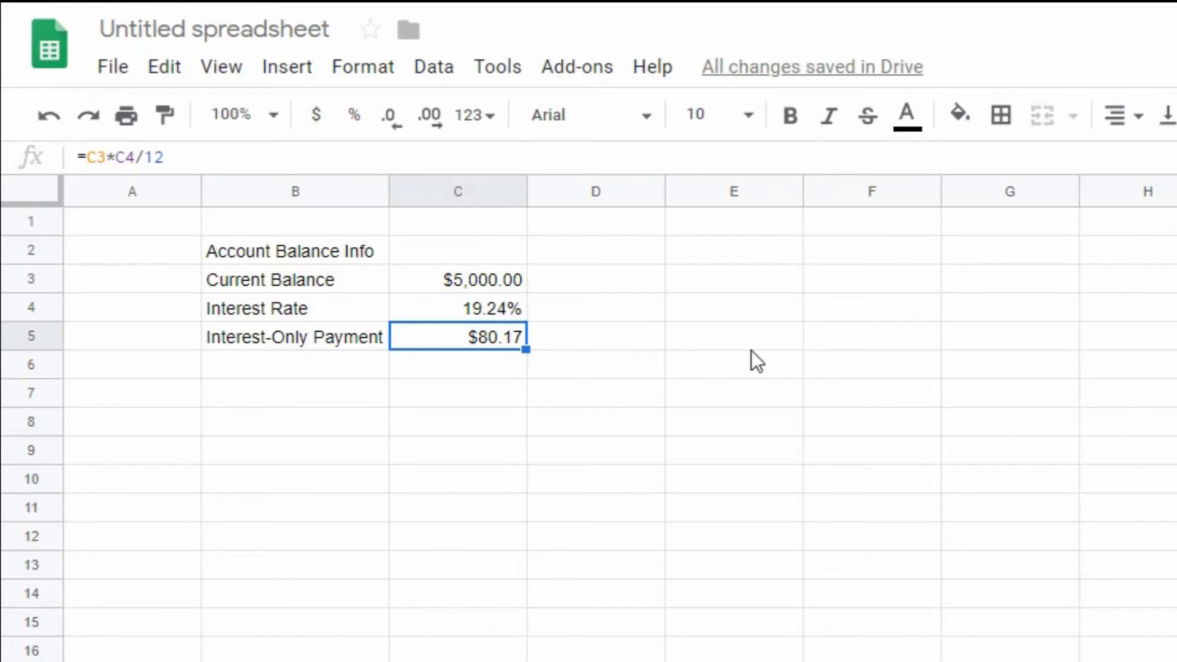
Step: Apply all borders to the balance table B2:C5
{"action": "left_click_drag", "start_coordinate": [331, 255], "coordinate": [419, 257]}
{"action": "left_click", "coordinate": [324, 254]}
{"action": "left_click_drag", "start_coordinate": [327, 262], "coordinate": [480, 344]}
{"action": "left_click", "coordinate": [1000, 115]}
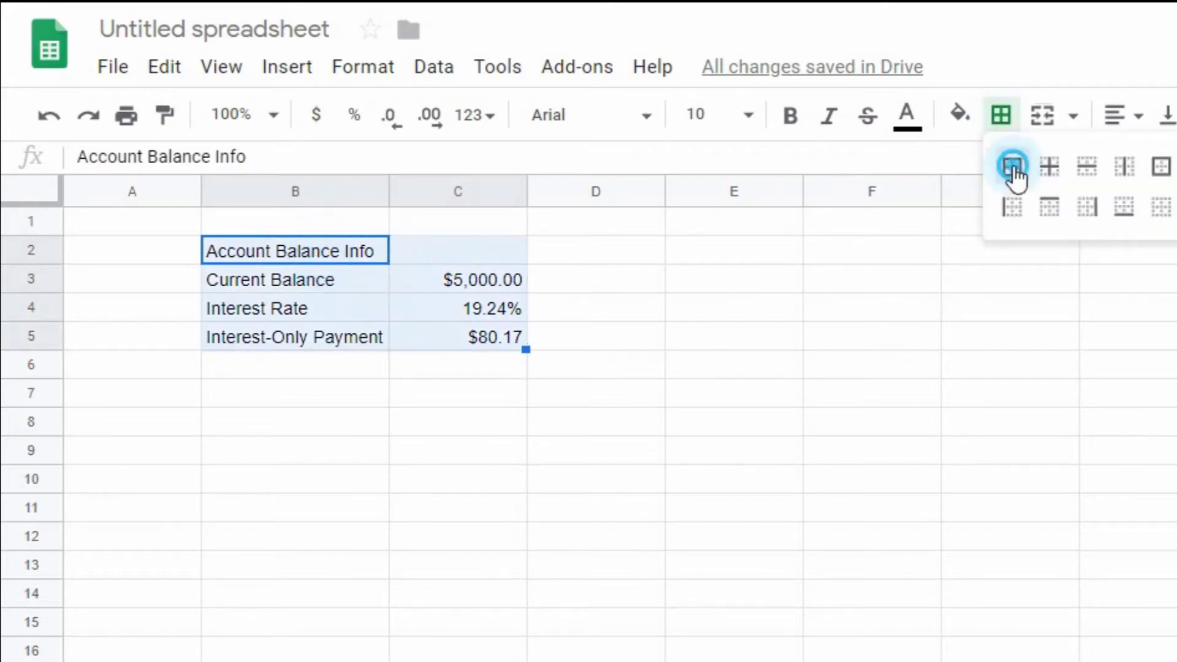
{"action": "left_click", "coordinate": [1012, 165]}
{"action": "left_click", "coordinate": [733, 249]}
Step: Merge the Account Balance Info heading across B2:C2
{"action": "left_click_drag", "start_coordinate": [367, 253], "coordinate": [457, 251]}
{"action": "left_click", "coordinate": [1040, 117]}
{"action": "left_click", "coordinate": [491, 418]}
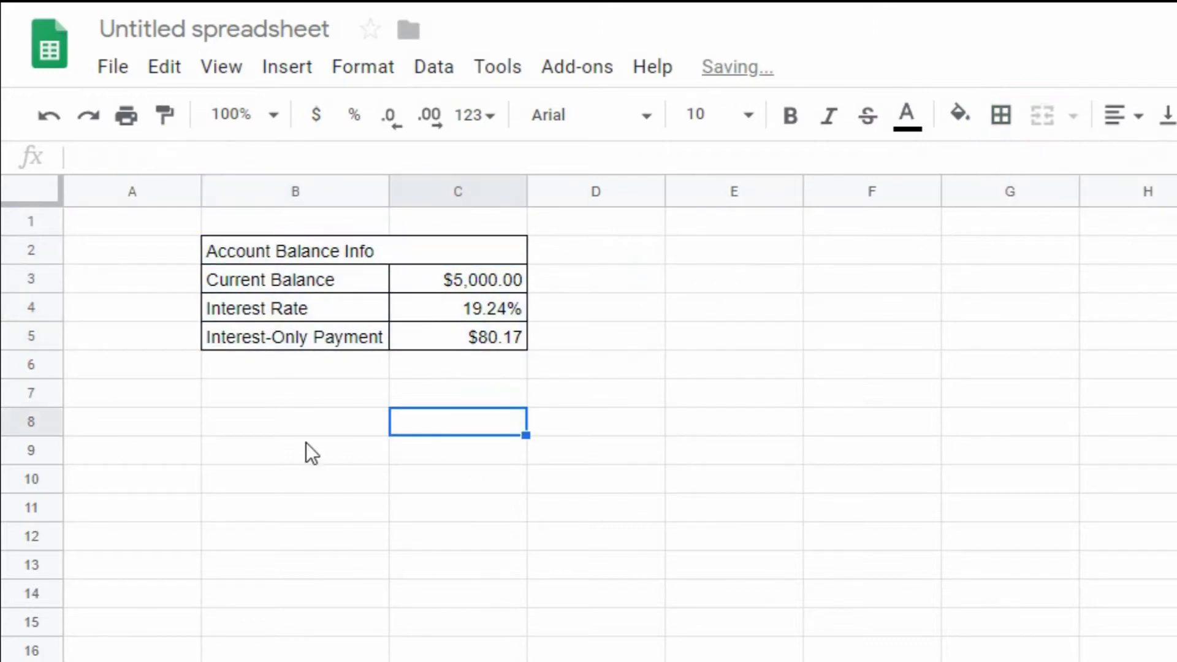
{"action": "left_click", "coordinate": [326, 395]}
{"action": "left_click_drag", "start_coordinate": [344, 251], "coordinate": [394, 303]}
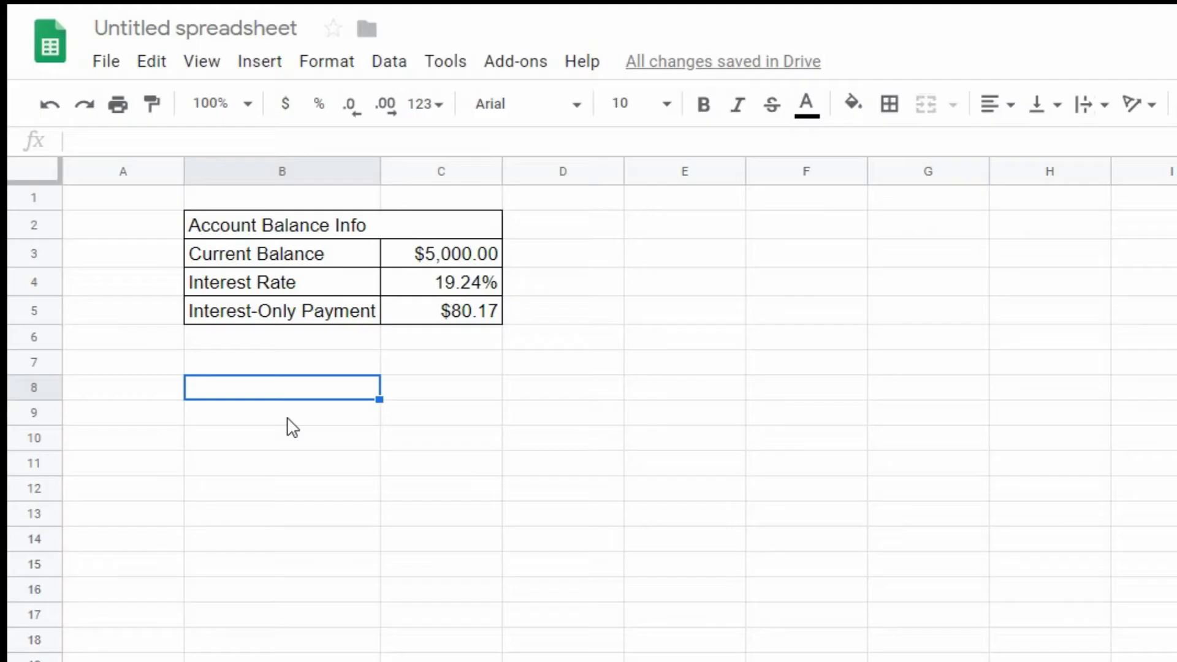
Step: Enter 'A. Calculate Months to Payoff', 'Monthly Payment' and the greater-than-interest-only-payment note in B8:B10
{"action": "left_click", "coordinate": [316, 393]}
{"action": "type", "text": "A"}
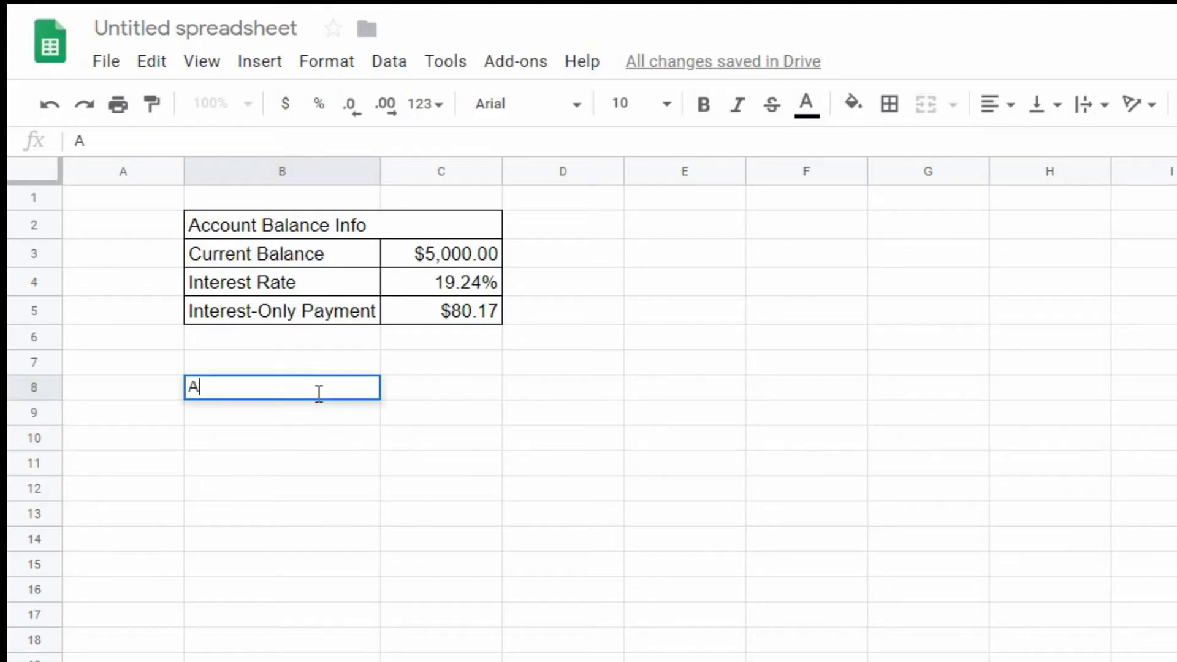
{"action": "type", "text": ".   Calculat"}
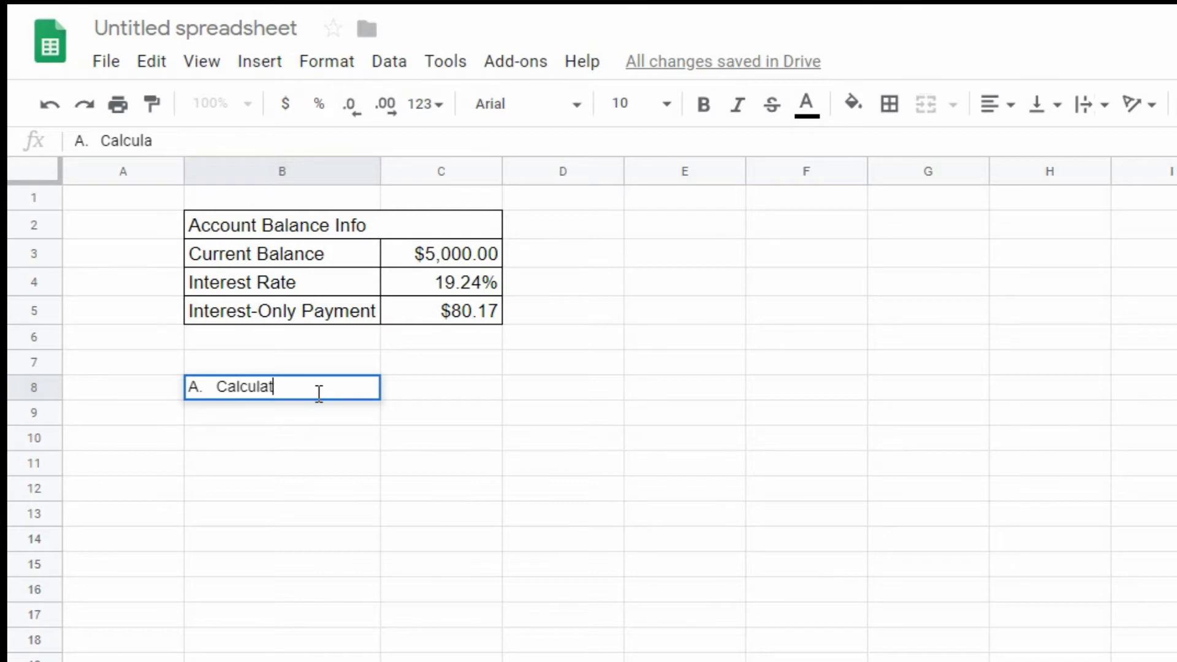
{"action": "type", "text": "e Months to Payoff"}
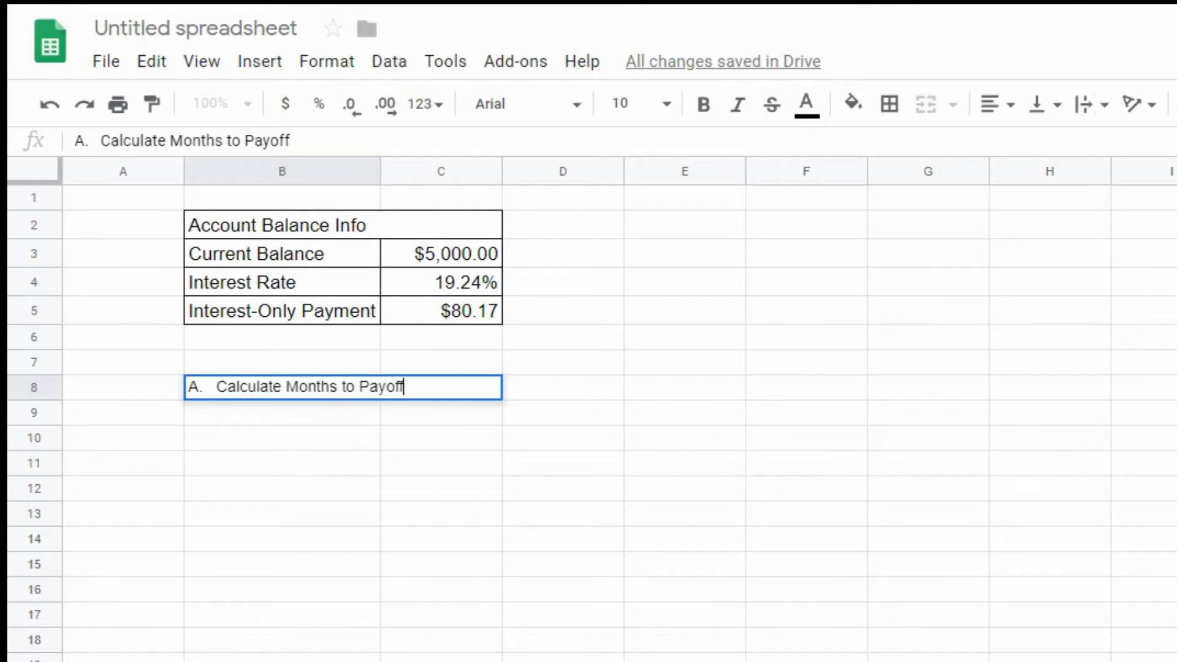
{"action": "key", "text": "Return"}
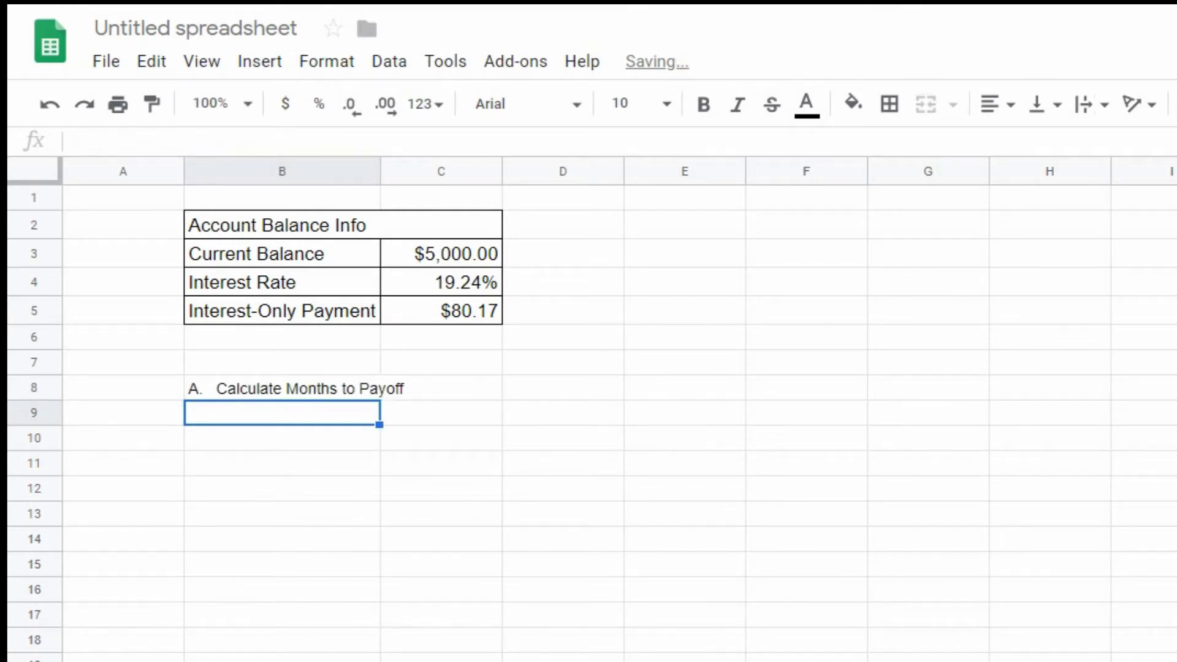
{"action": "type", "text": "Monthly Payment"}
{"action": "key", "text": "Return"}
{"action": "type", "text": "(Needs to be "}
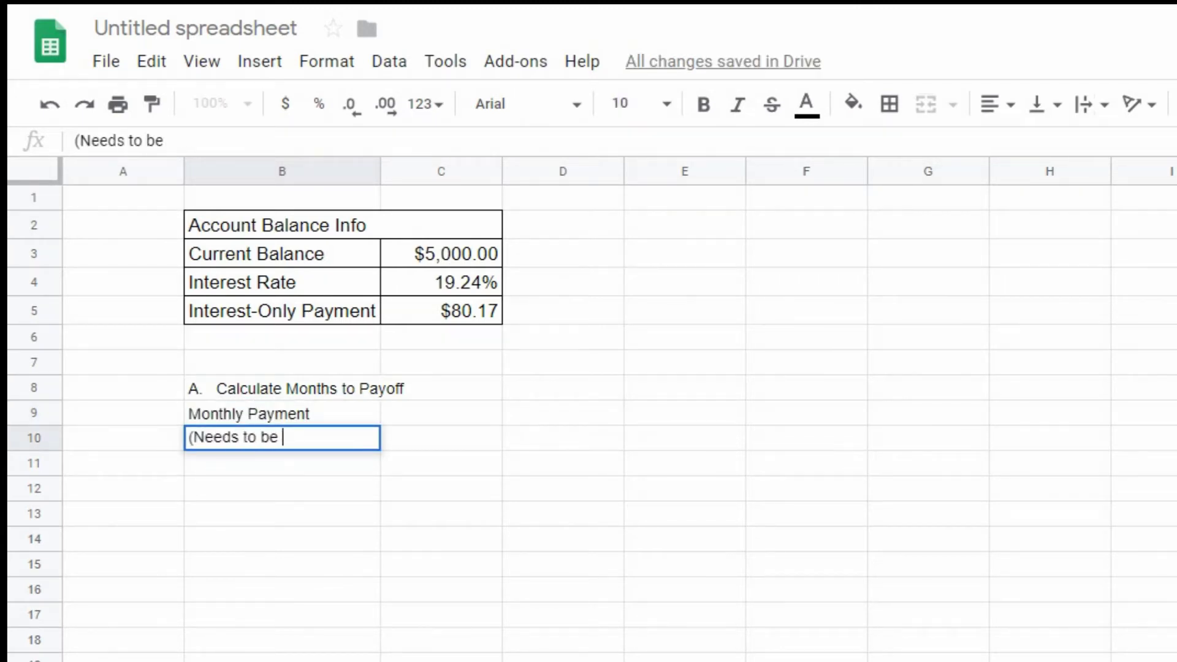
{"action": "type", "text": "greater than the interest-only payment)"}
{"action": "key", "text": "Return"}
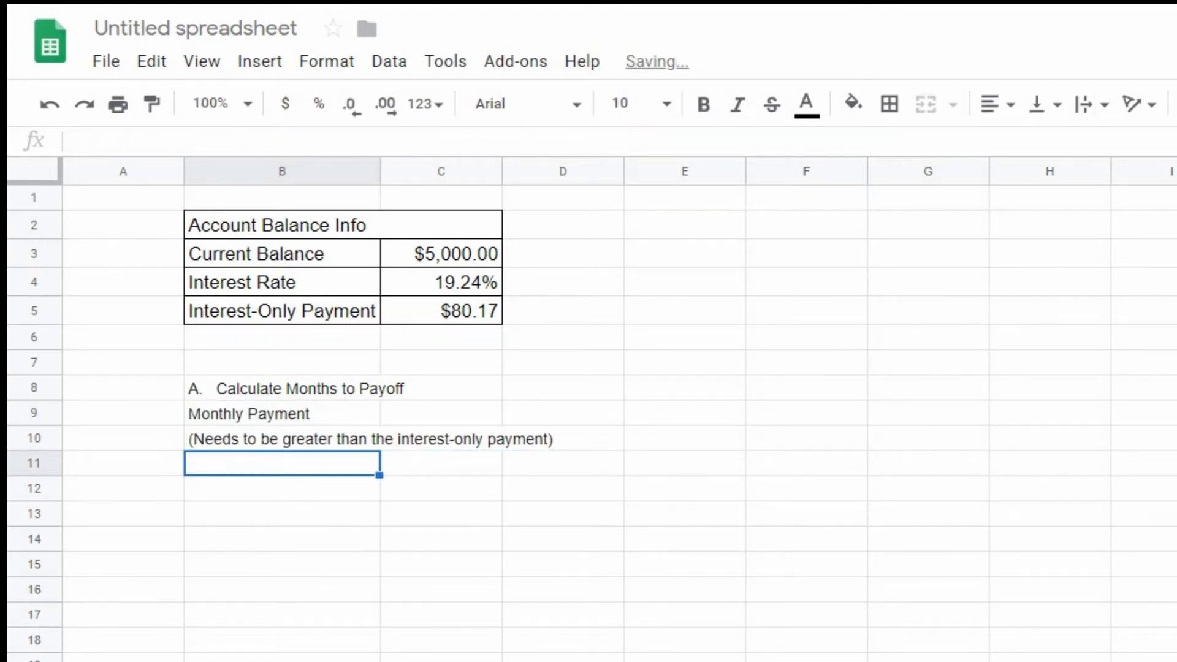
Step: Add the Months to Payoff label in B12 and Total Interest in B14
{"action": "type", "text": "M"}
{"action": "key", "text": "BackSpace"}
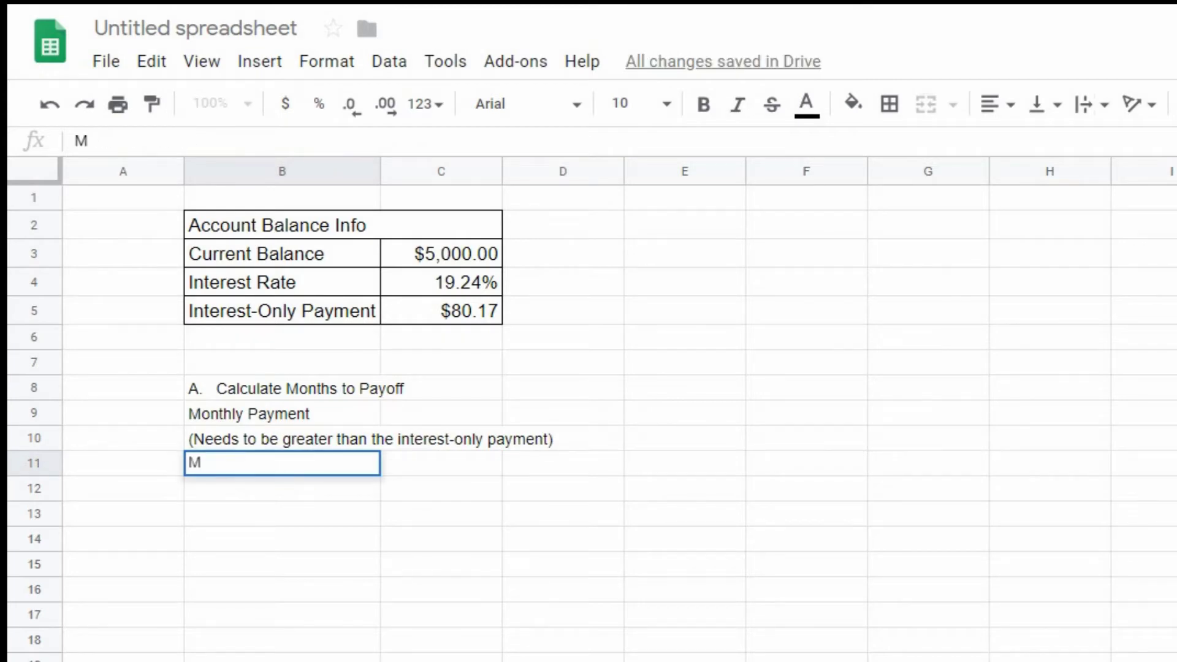
{"action": "key", "text": "BackSpace"}
{"action": "key", "text": "Return"}
{"action": "type", "text": "Months to P"}
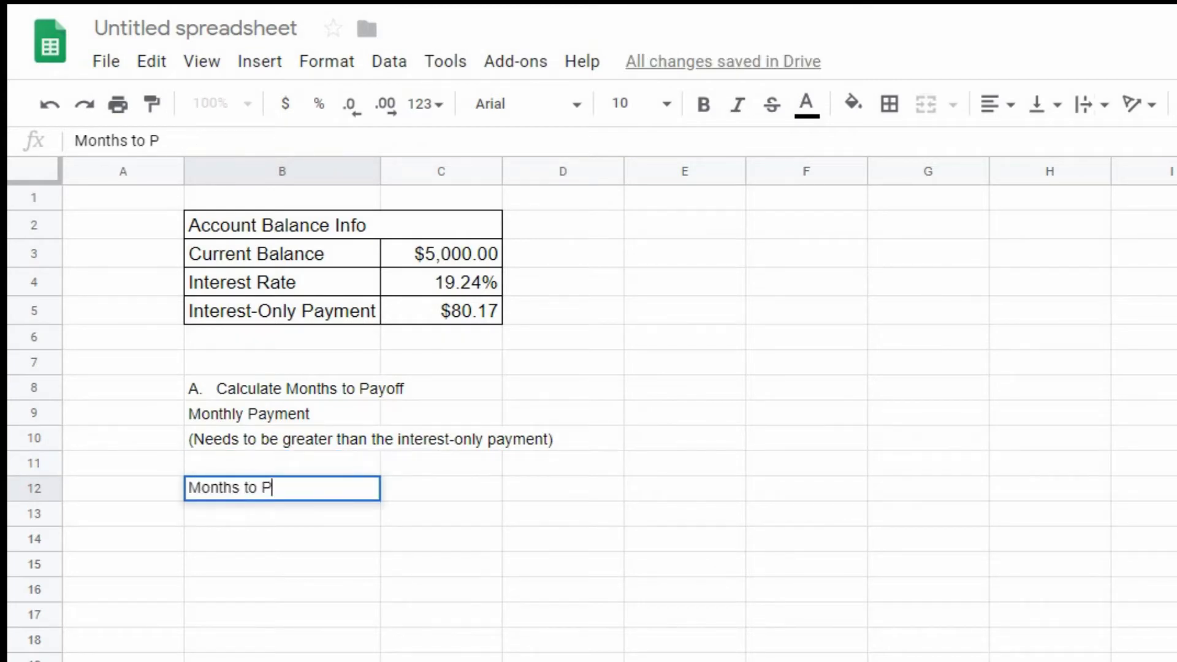
{"action": "type", "text": "ayoff"}
{"action": "key", "text": "Return"}
{"action": "key", "text": "Return"}
{"action": "type", "text": "Total Interse"}
{"action": "key", "text": "BackSpace"}
{"action": "key", "text": "BackSpace"}
{"action": "type", "text": "est"}
{"action": "key", "text": "Return"}
{"action": "key", "text": "Up"}
{"action": "key", "text": "Right"}
{"action": "key", "text": "Up"}
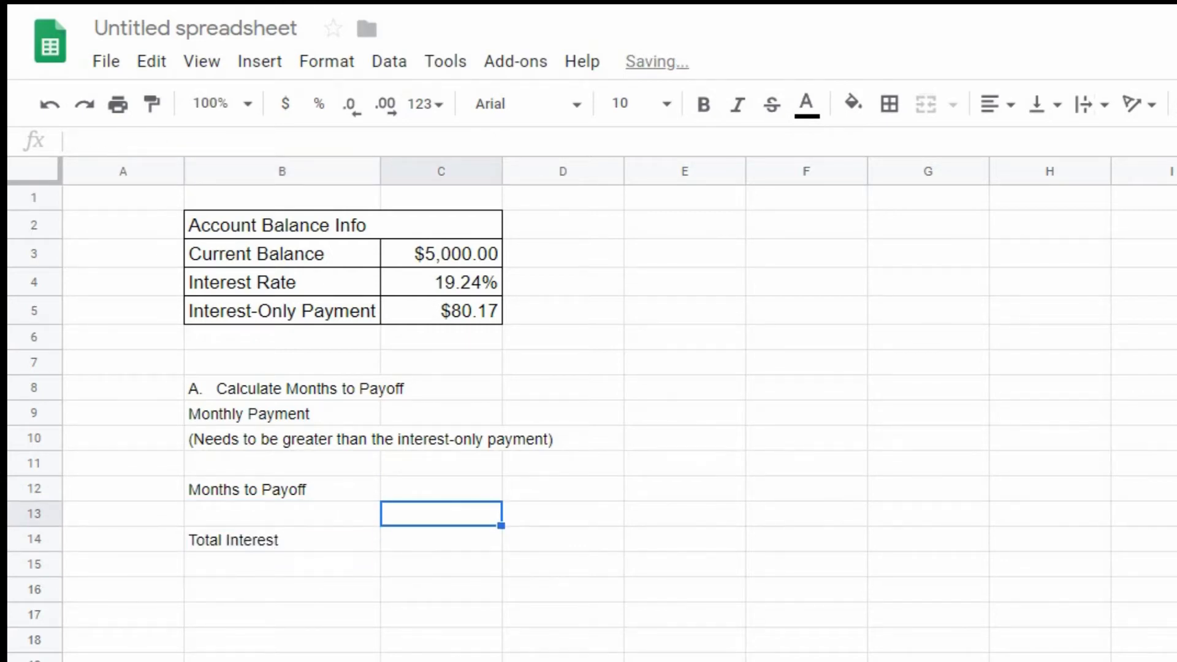
{"action": "left_click", "coordinate": [441, 488]}
Step: Enter =IF(C9=0," - ",NPER(C4/12,C9,-C3)) in C12 for months to payoff
{"action": "type", "text": "="}
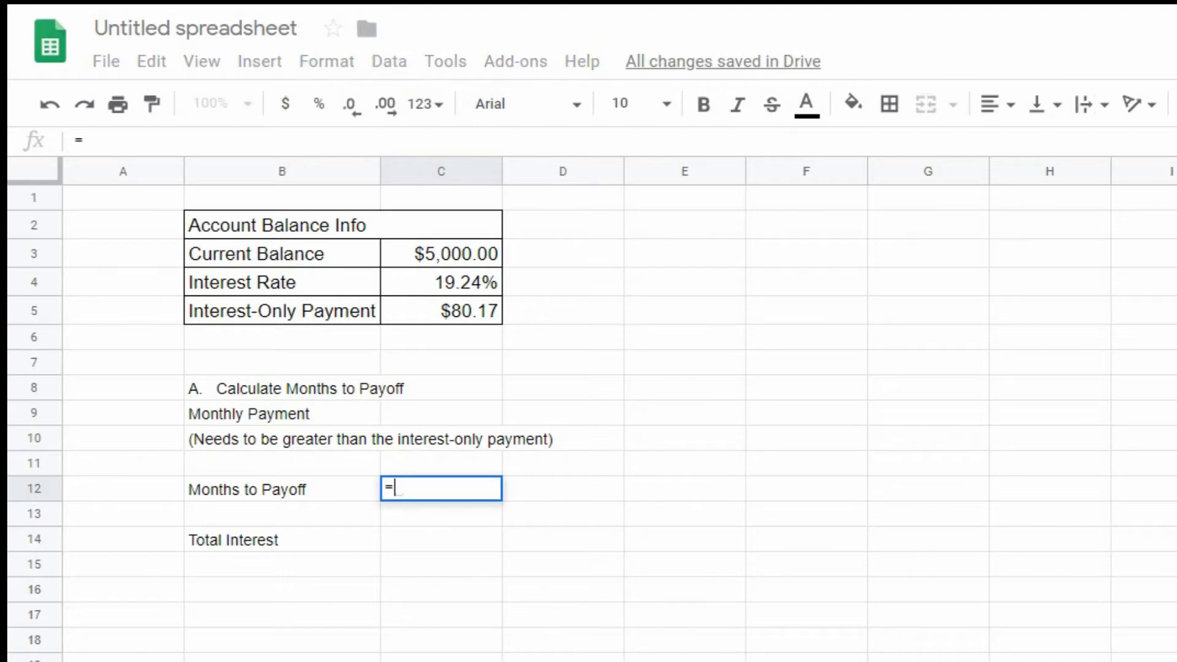
{"action": "type", "text": "IF("}
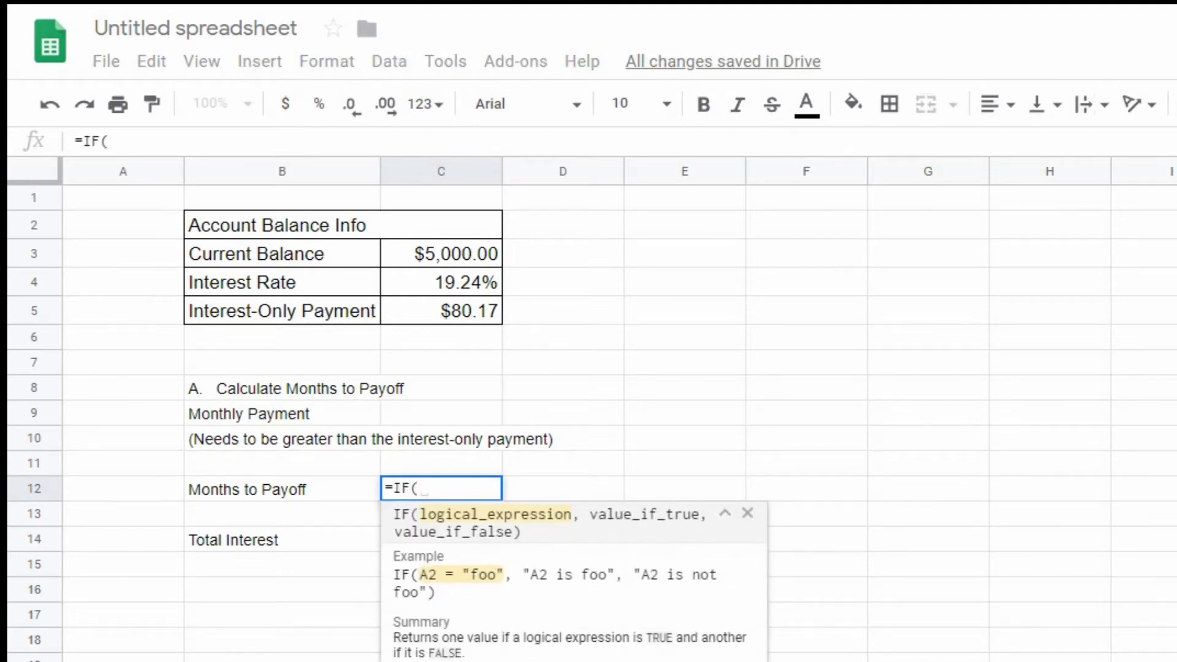
{"action": "key", "text": "Up"}
{"action": "key", "text": "Up"}
{"action": "key", "text": "Up"}
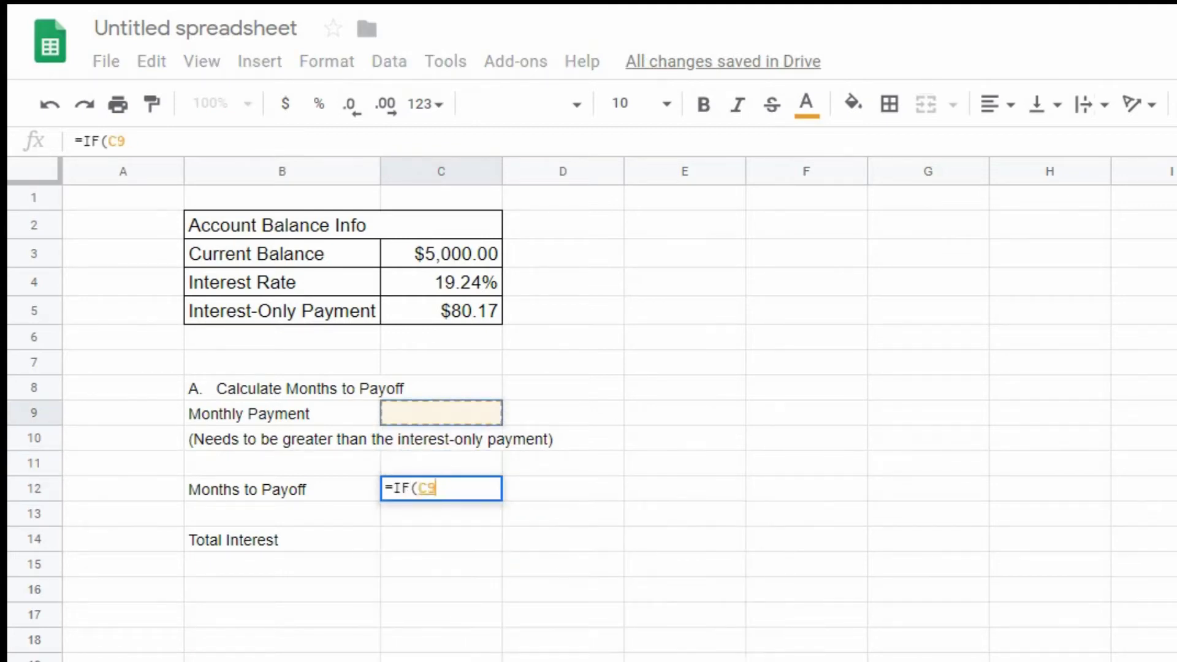
{"action": "type", "text": "=0"}
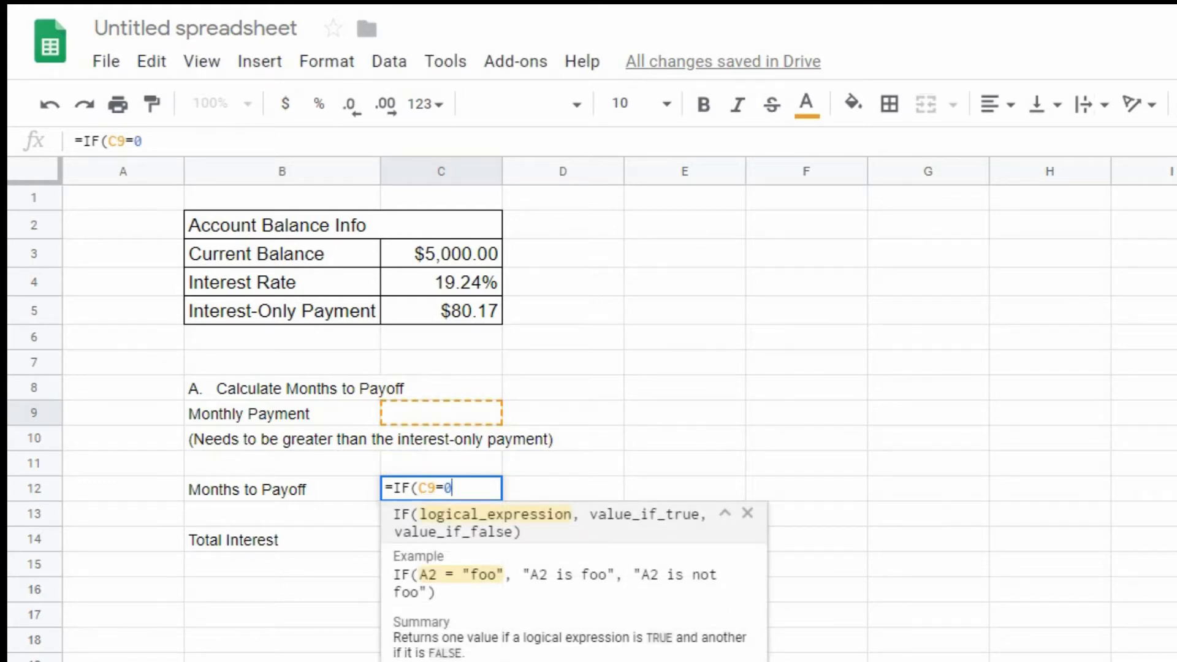
{"action": "type", "text": ",\" - \","}
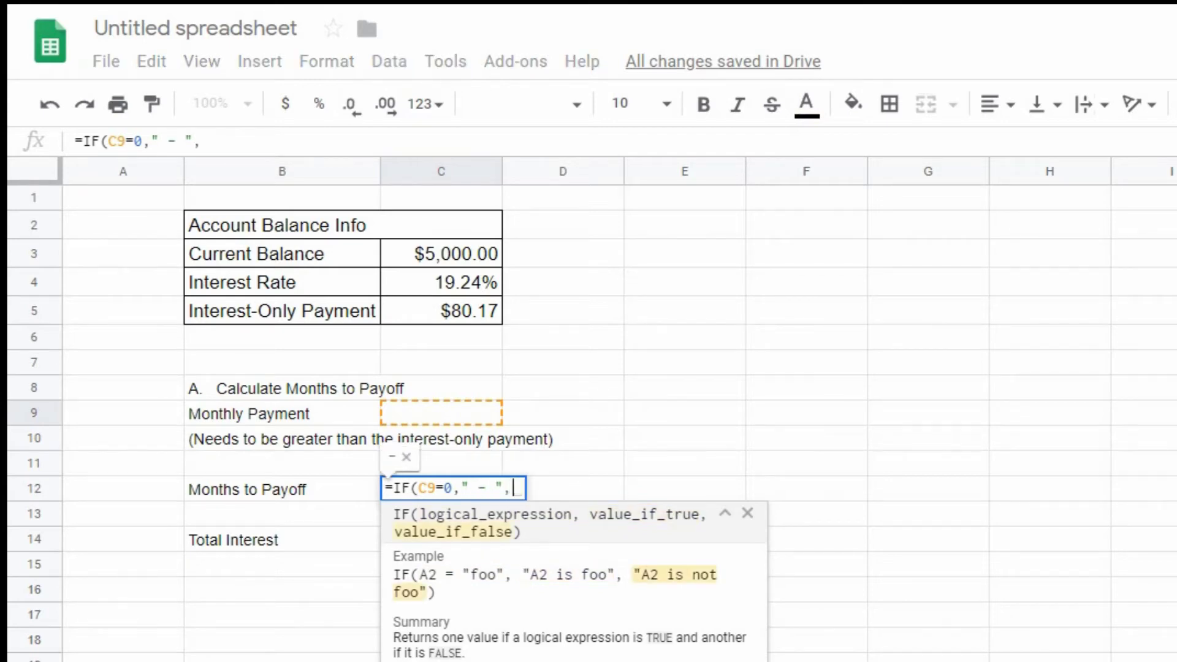
{"action": "type", "text": "NPER("}
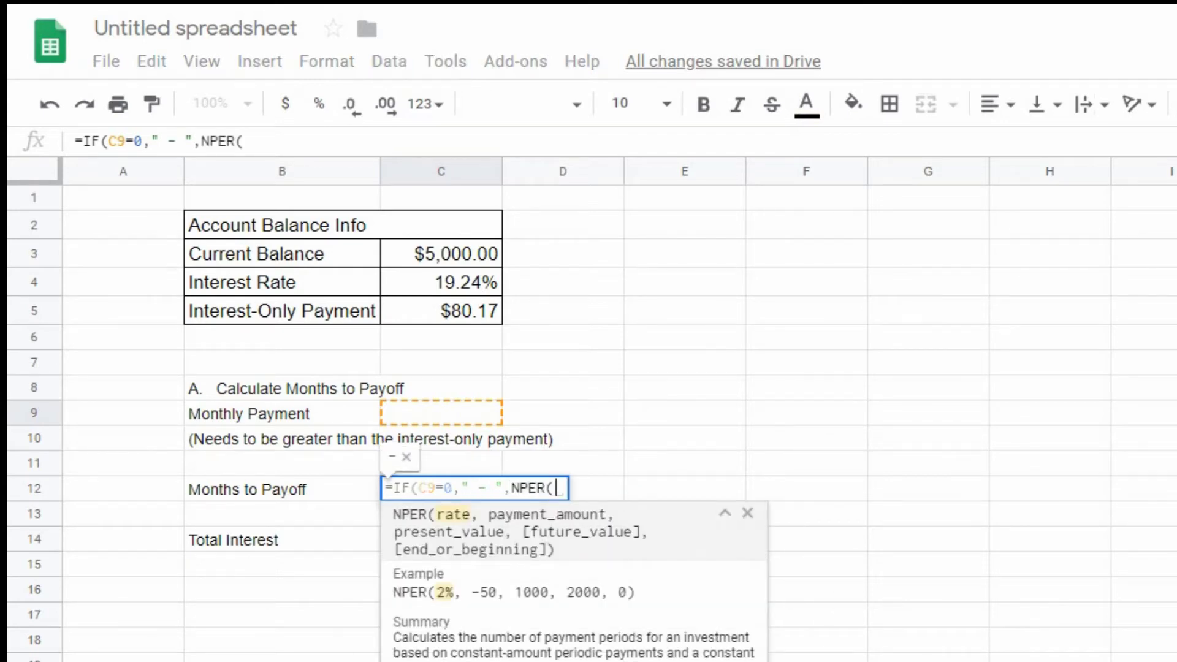
{"action": "key", "text": "Up"}
{"action": "key", "text": "Up"}
{"action": "key", "text": "Up"}
{"action": "key", "text": "Up"}
{"action": "key", "text": "Up"}
{"action": "key", "text": "Up"}
{"action": "key", "text": "Up"}
{"action": "key", "text": "Up"}
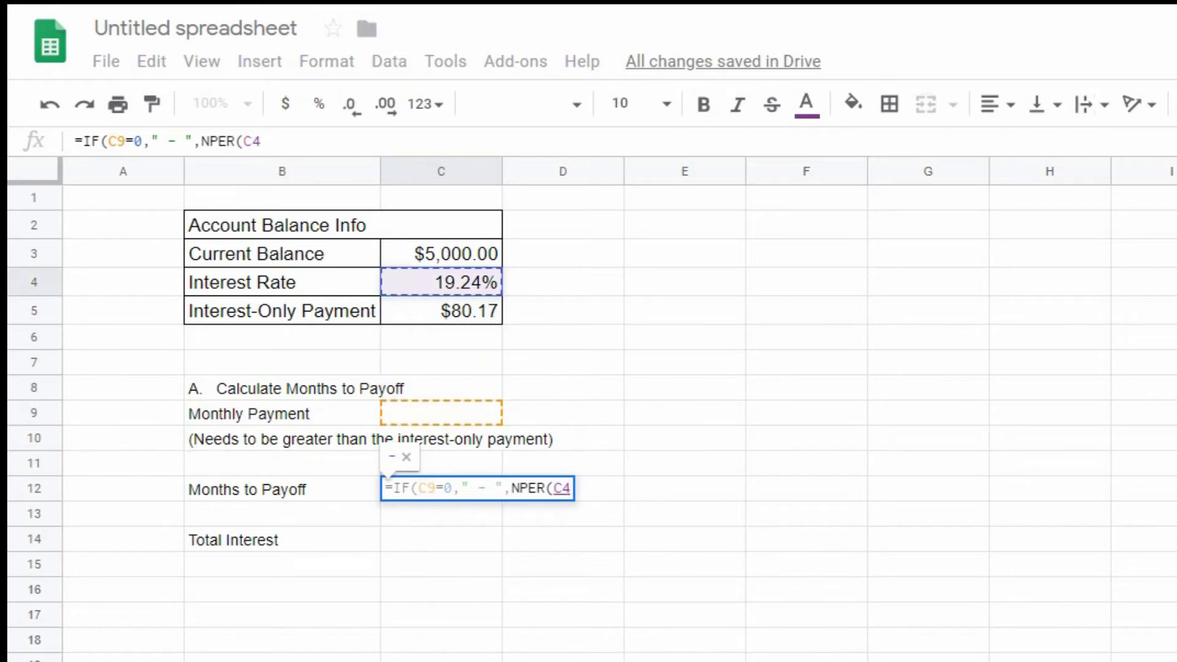
{"action": "type", "text": "/12"}
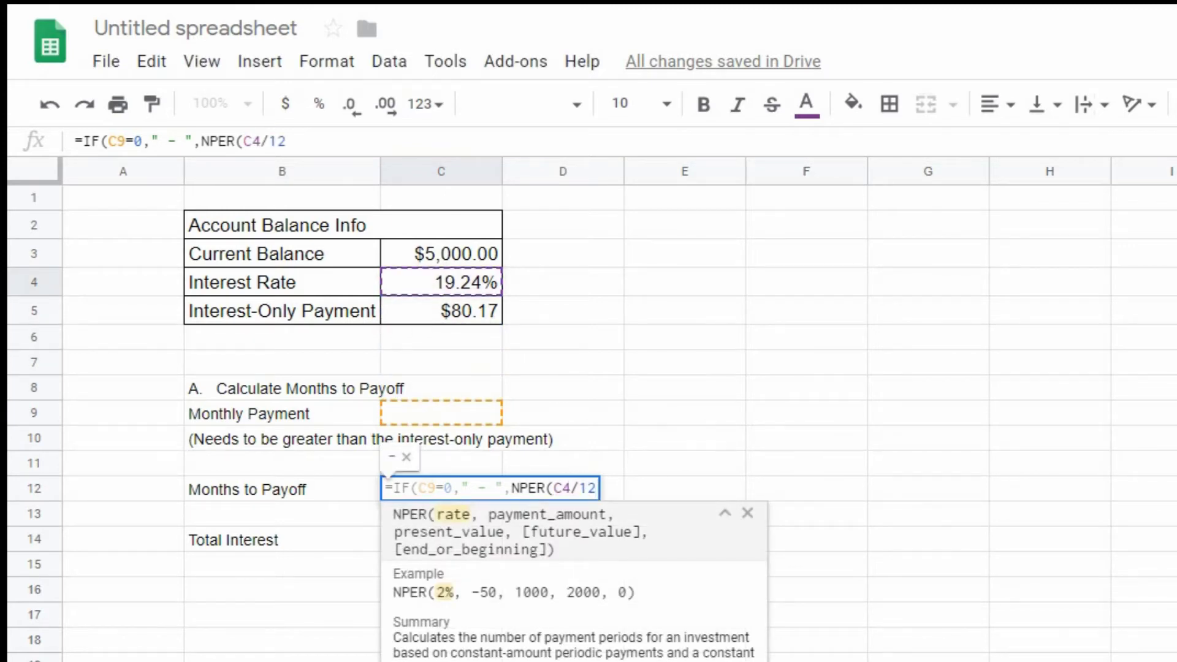
{"action": "type", "text": ","}
{"action": "key", "text": "Up"}
{"action": "key", "text": "Up"}
{"action": "key", "text": "Up"}
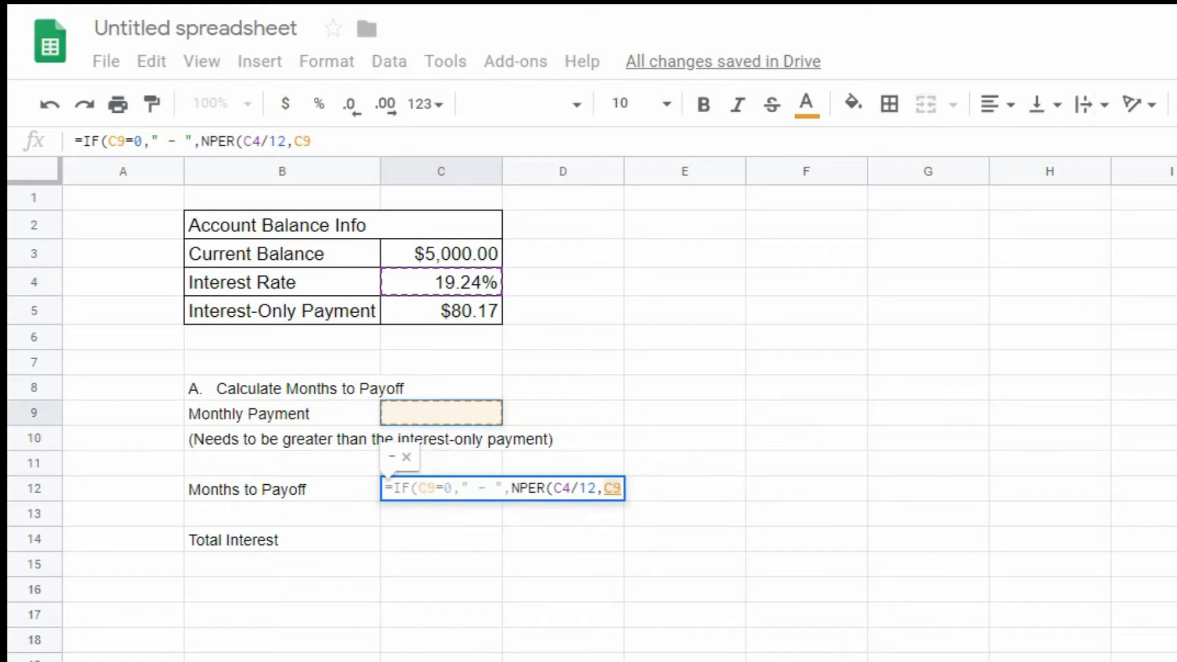
{"action": "type", "text": ",-"}
{"action": "key", "text": "Up"}
{"action": "key", "text": "Up"}
{"action": "key", "text": "Up"}
{"action": "key", "text": "Up"}
{"action": "key", "text": "Up"}
{"action": "key", "text": "Up"}
{"action": "key", "text": "Up"}
{"action": "key", "text": "Up"}
{"action": "key", "text": "Up"}
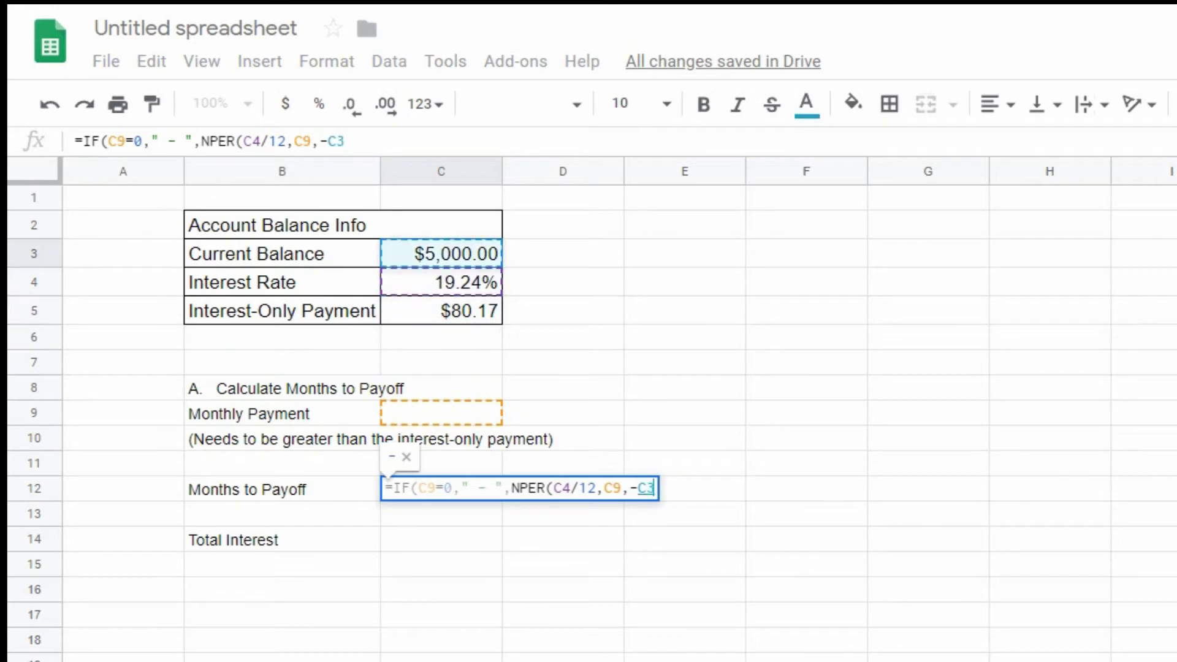
{"action": "type", "text": "))"}
{"action": "key", "text": "Return"}
{"action": "key", "text": "Down"}
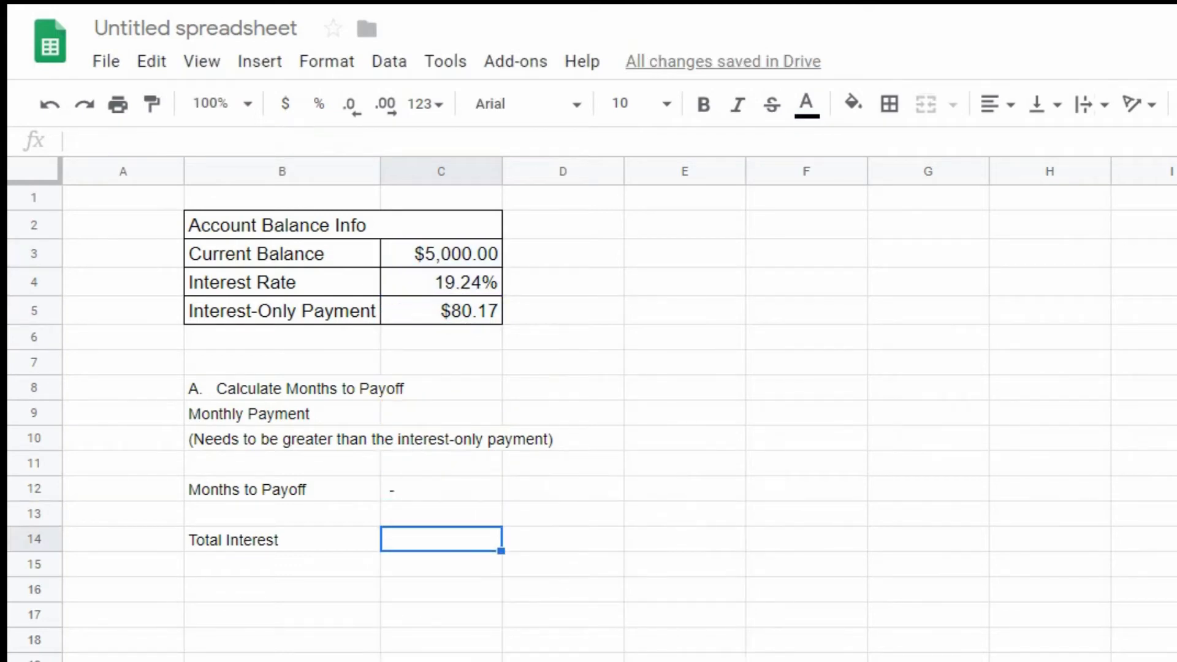
Step: Enter =IF(C9=0," - ",C12*C9-C3) in C14 for total interest
{"action": "type", "text": "=if"}
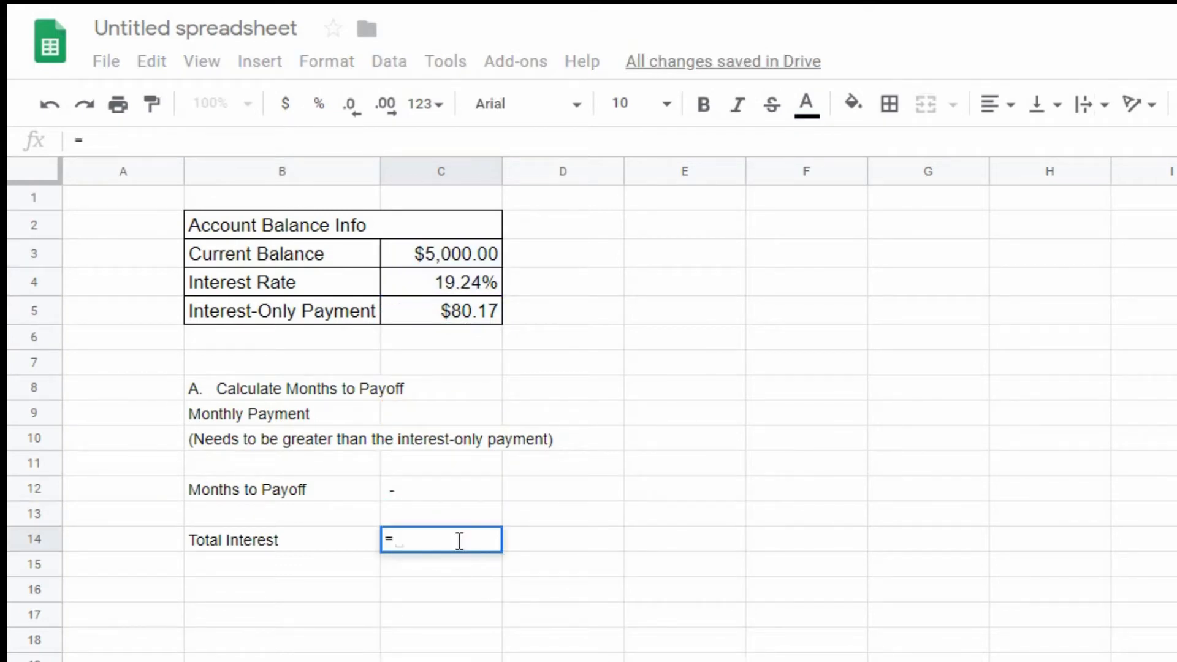
{"action": "key", "text": "Tab"}
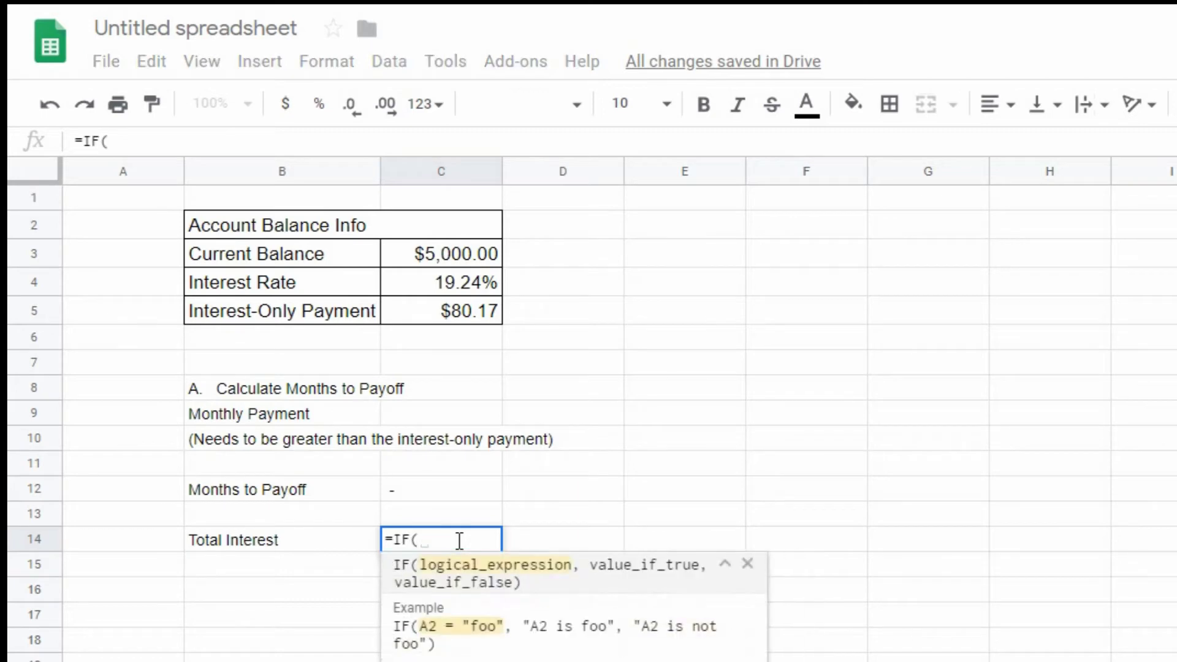
{"action": "key", "text": "Up"}
{"action": "key", "text": "Up"}
{"action": "key", "text": "Up"}
{"action": "key", "text": "Up"}
{"action": "key", "text": "Up"}
{"action": "type", "text": "=0,"}
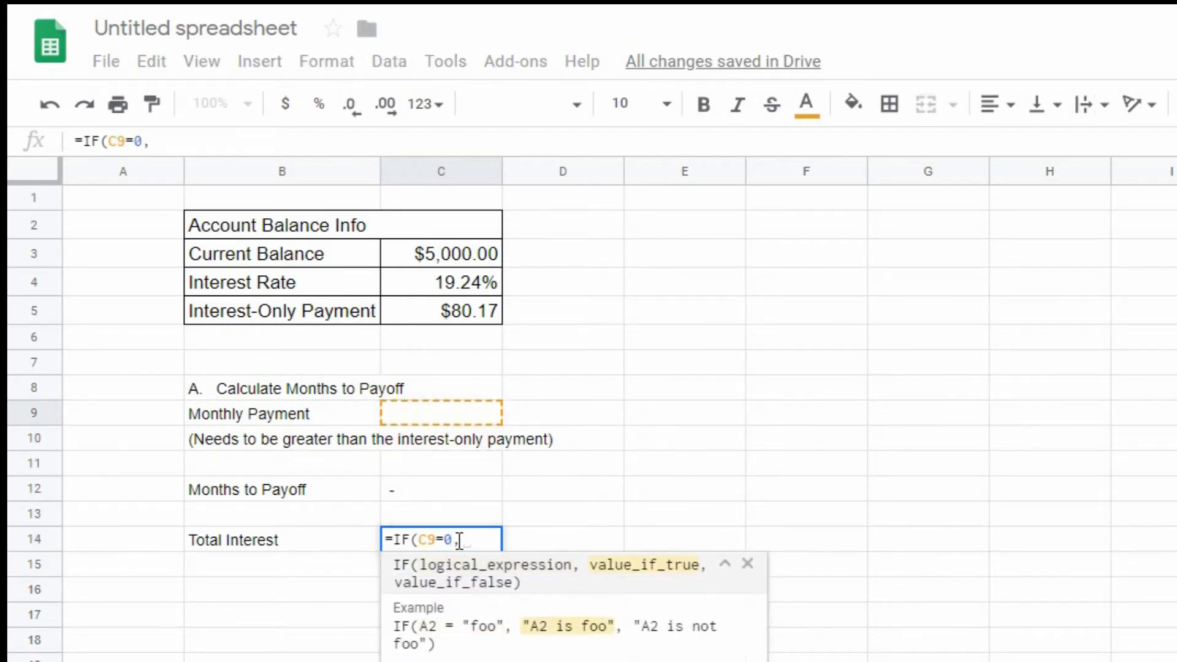
{"action": "type", "text": "\" - \","}
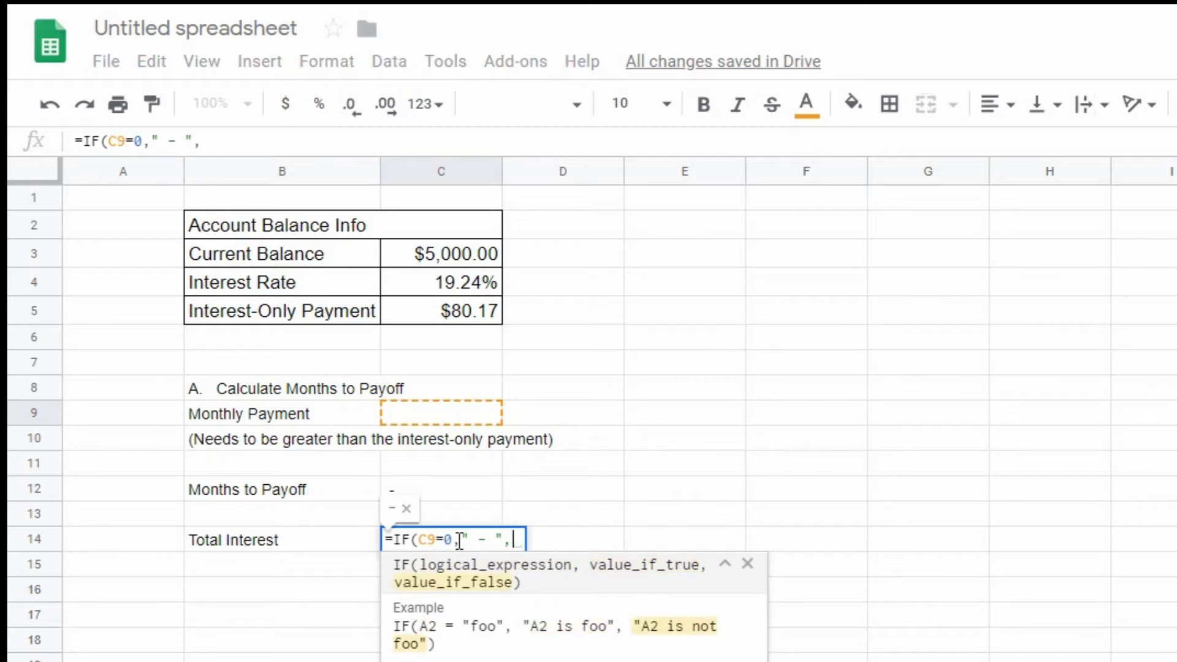
{"action": "key", "text": "Up"}
{"action": "key", "text": "Up"}
{"action": "type", "text": "*"}
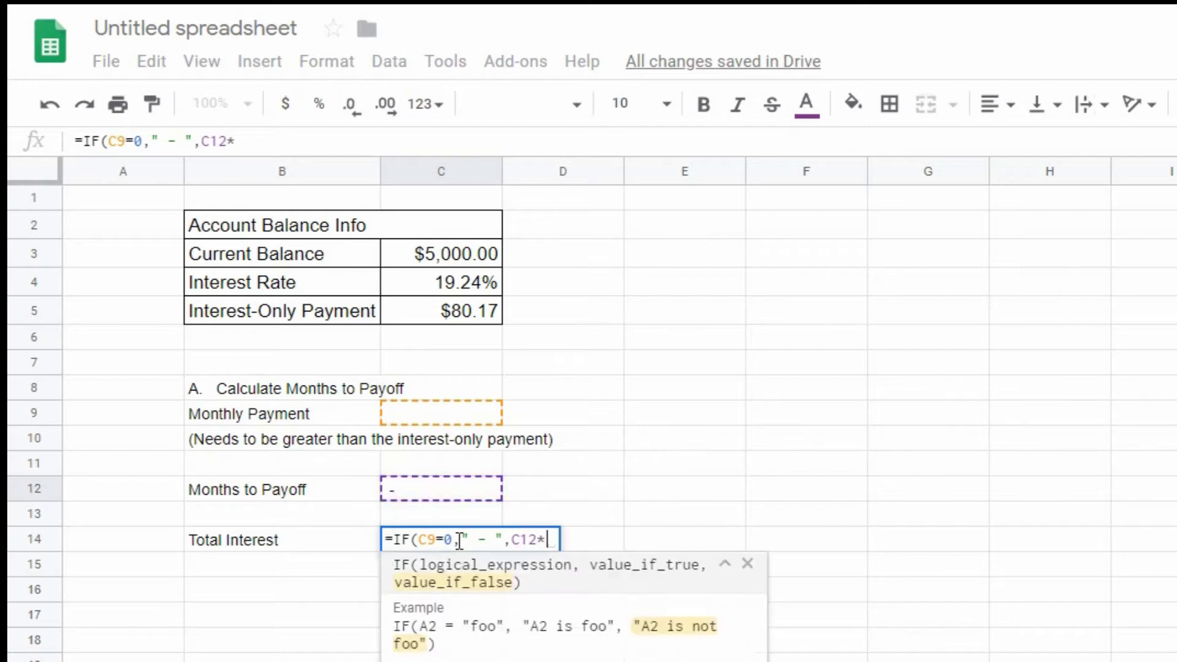
{"action": "key", "text": "Up"}
{"action": "key", "text": "Up"}
{"action": "key", "text": "Up"}
{"action": "key", "text": "Up"}
{"action": "key", "text": "Up"}
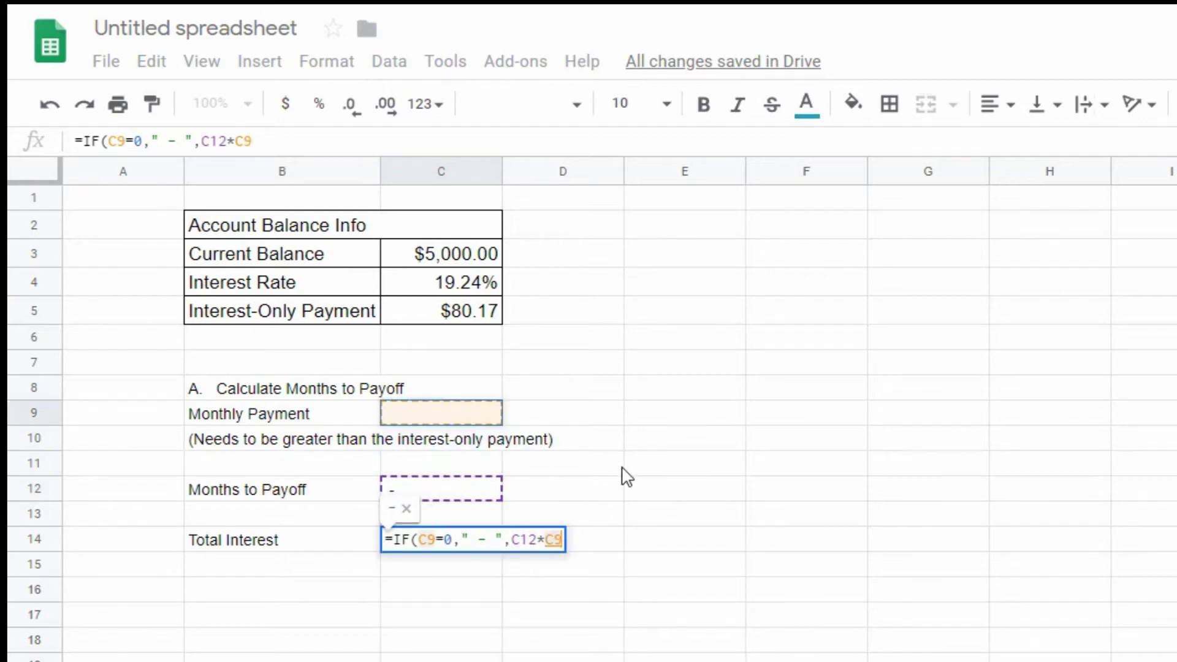
{"action": "type", "text": "-"}
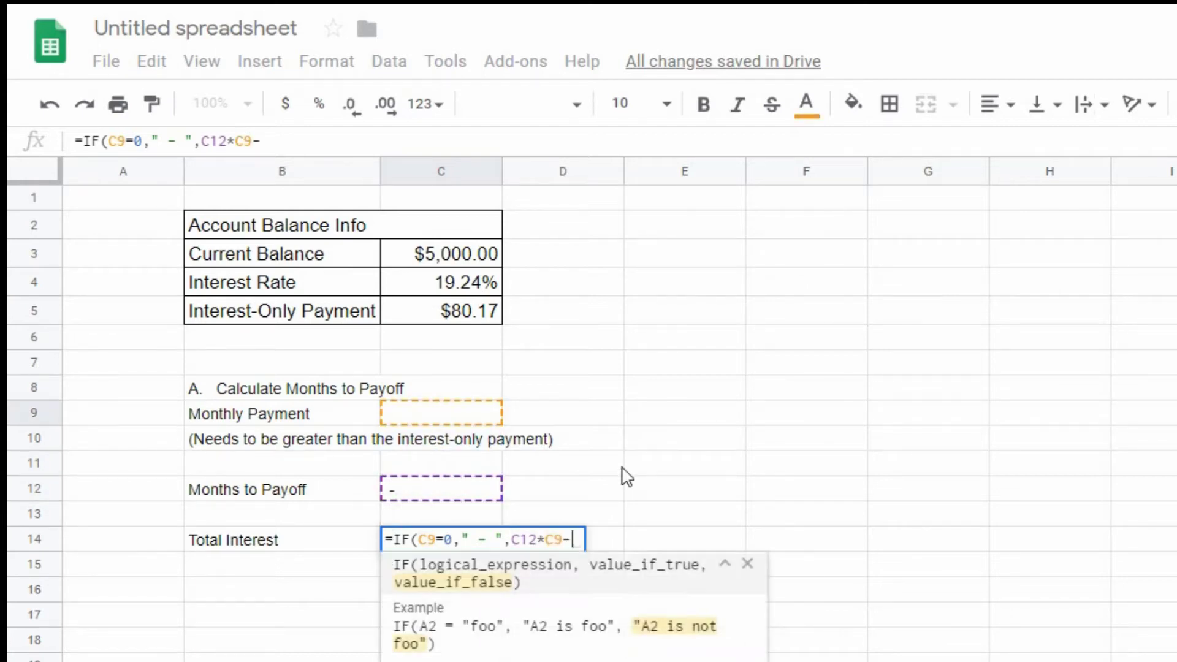
{"action": "key", "text": "Up"}
{"action": "key", "text": "Up"}
{"action": "key", "text": "Up"}
{"action": "key", "text": "Up"}
{"action": "key", "text": "Up"}
{"action": "key", "text": "Up"}
{"action": "key", "text": "Up"}
{"action": "key", "text": "Up"}
{"action": "key", "text": "Up"}
{"action": "key", "text": "Up"}
{"action": "key", "text": "Up"}
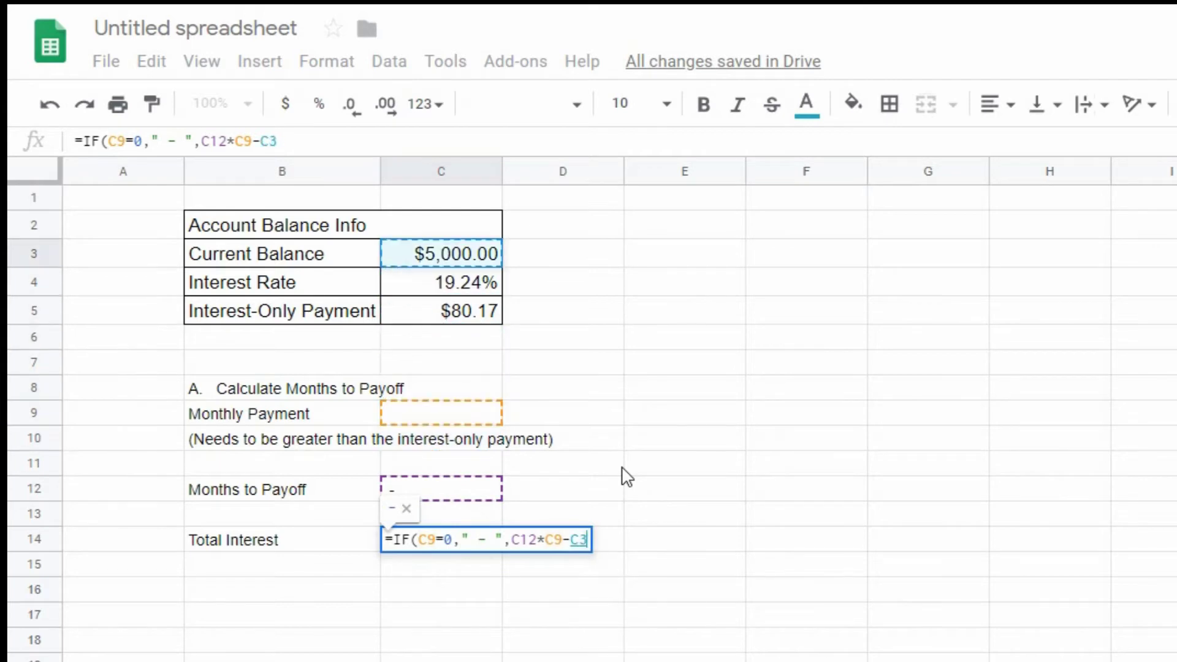
{"action": "type", "text": ")"}
{"action": "key", "text": "Return"}
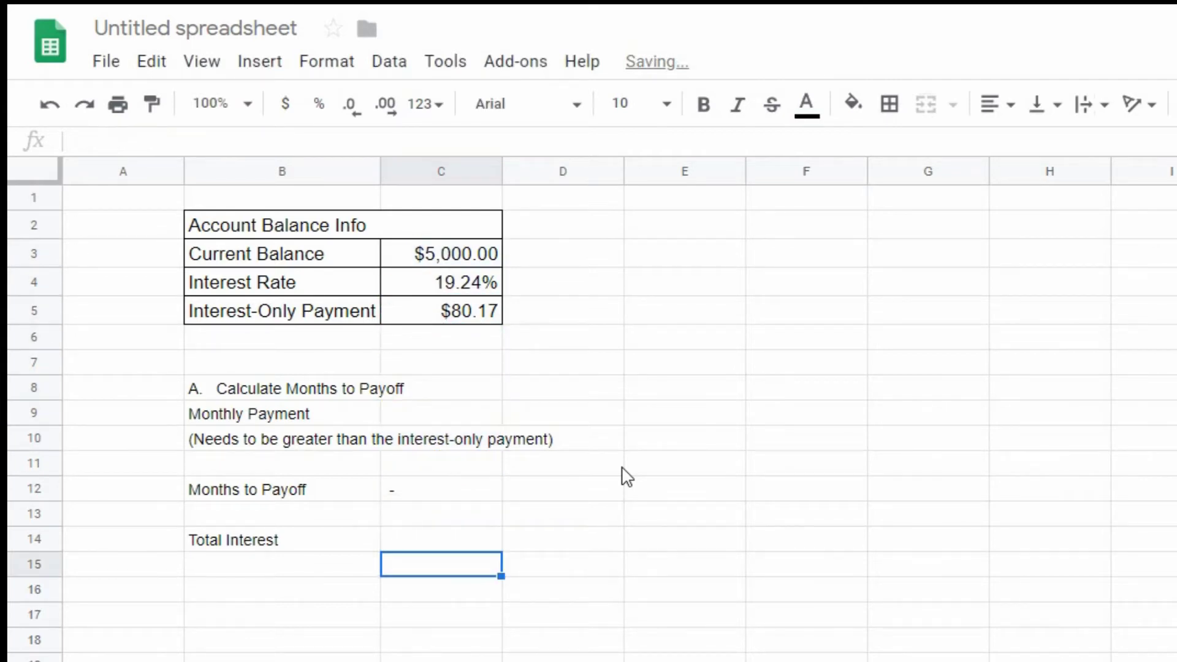
{"action": "key", "text": "Up"}
{"action": "key", "text": "Up"}
{"action": "key", "text": "Up"}
{"action": "key", "text": "Up"}
{"action": "key", "text": "Up"}
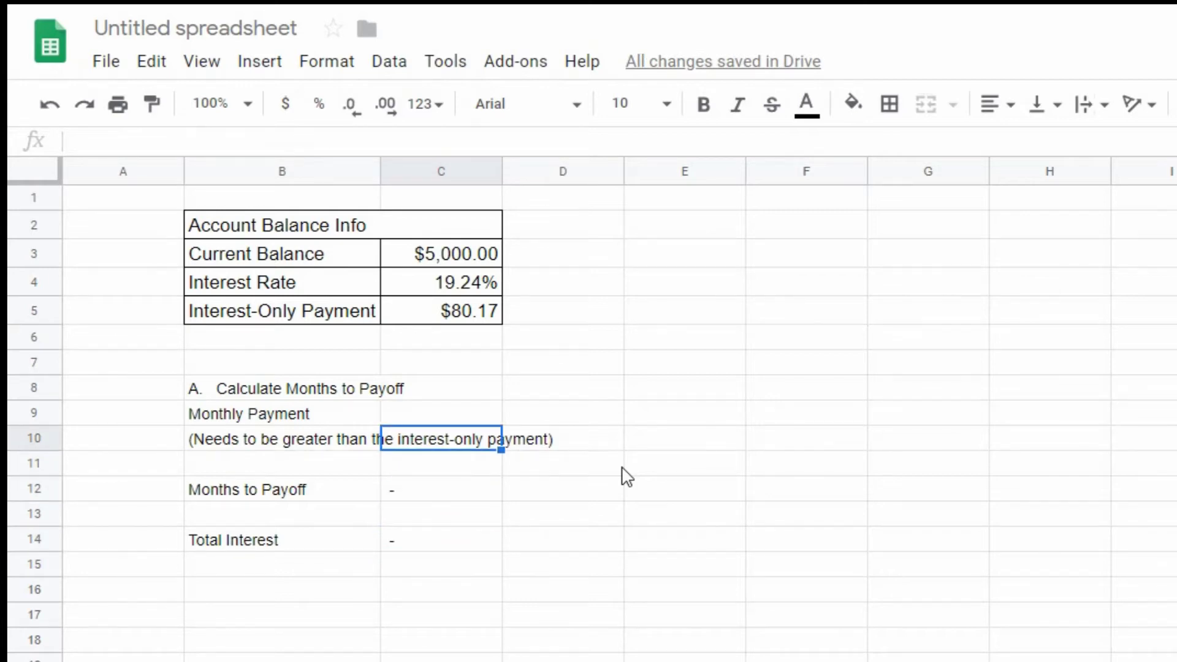
{"action": "key", "text": "Up"}
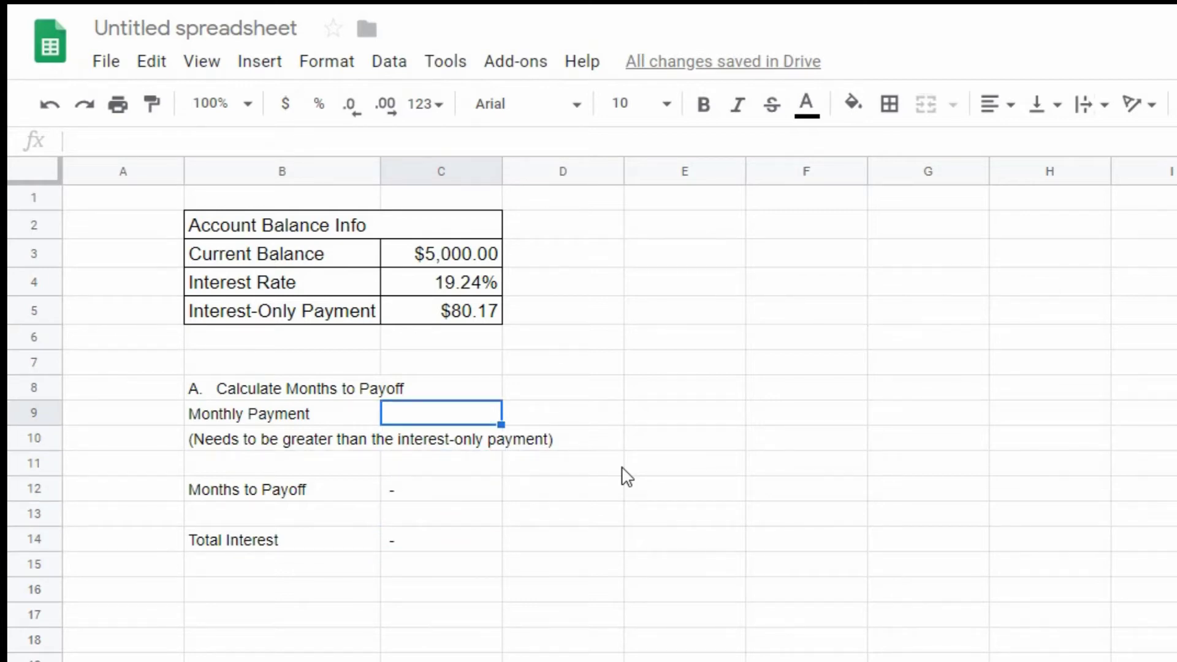
Step: Enter 200 in C9, yielding 32.20234011 months and $1,440.47 total interest
{"action": "type", "text": "200"}
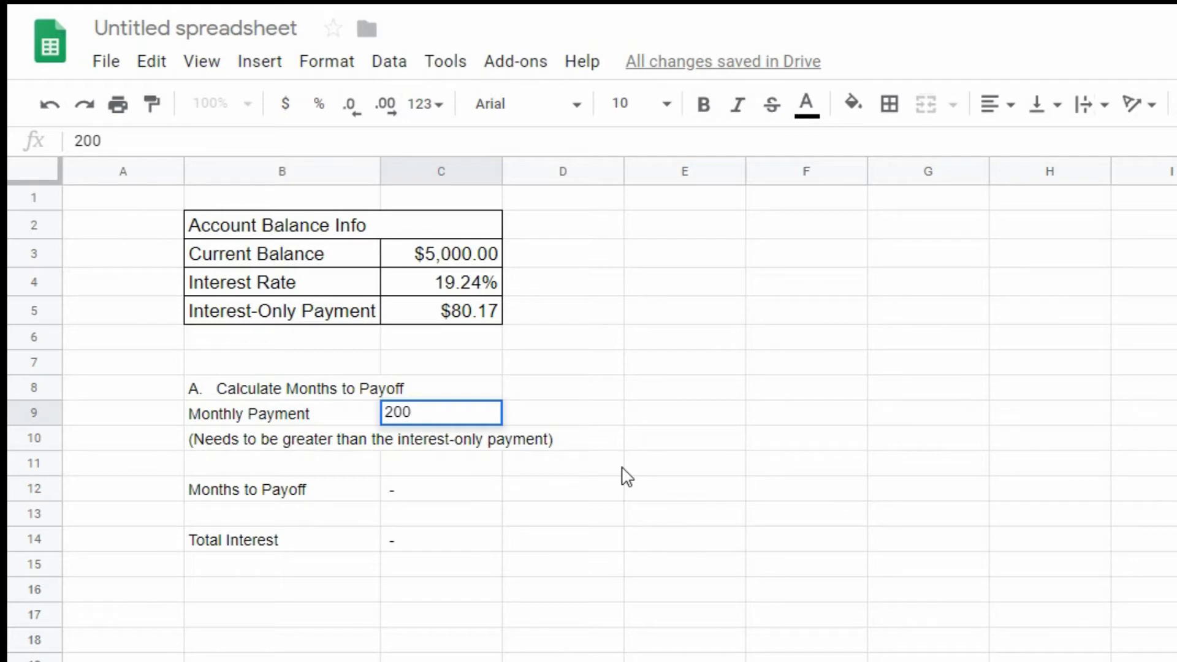
{"action": "key", "text": "Return"}
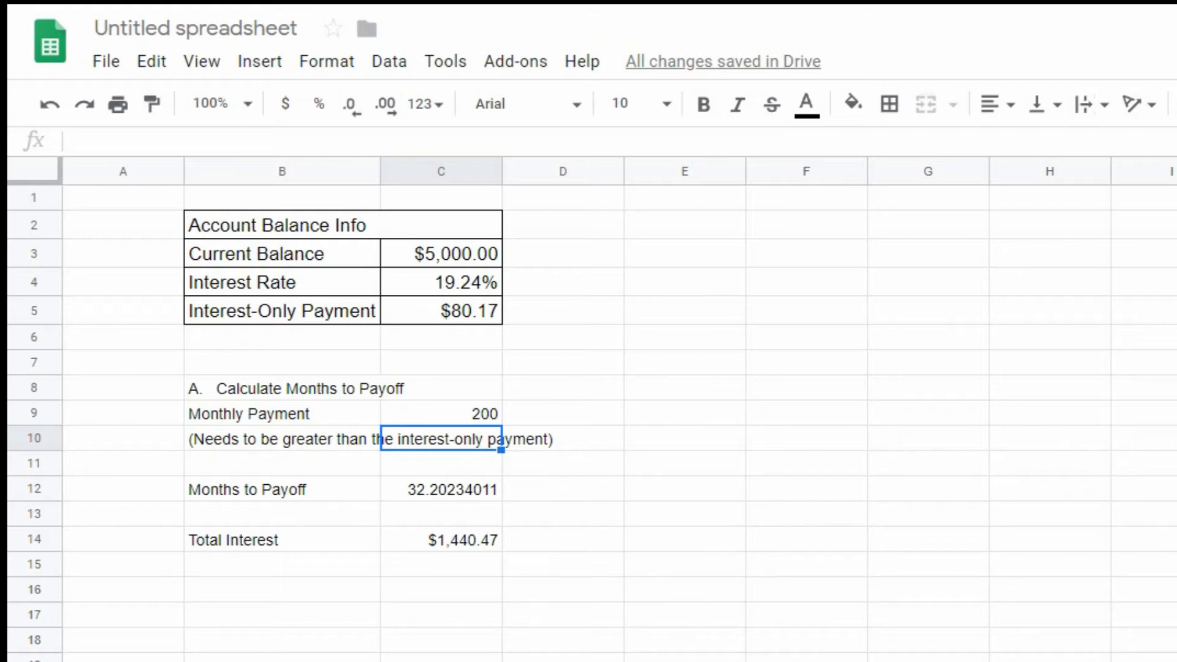
{"action": "key", "text": "Up"}
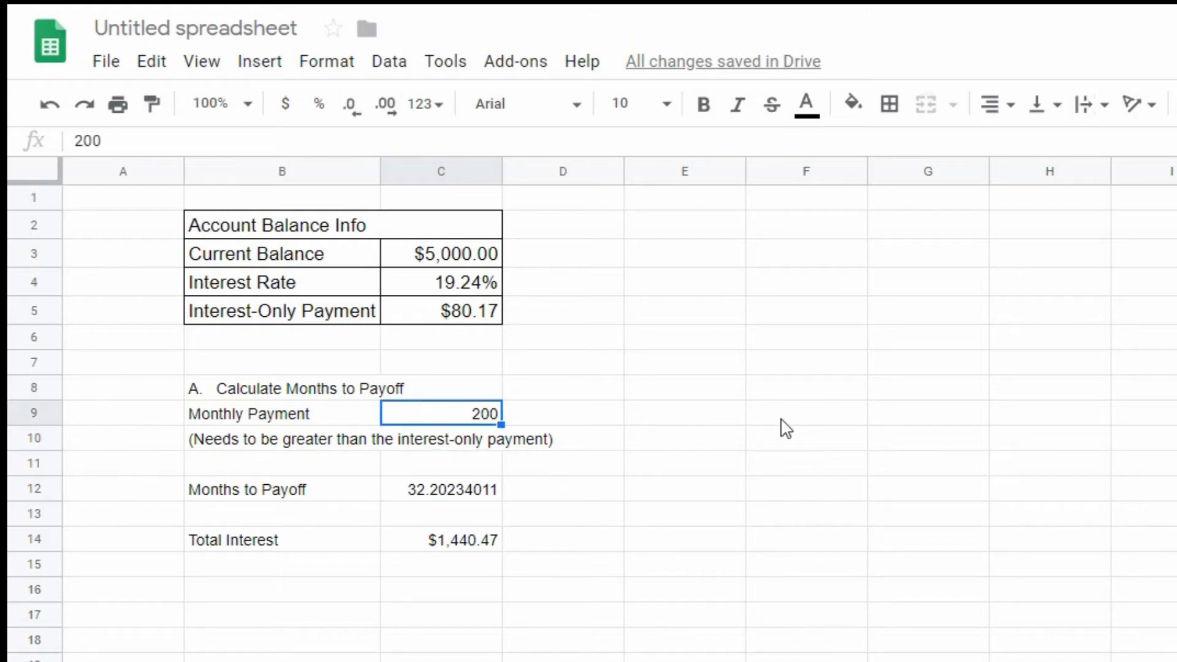
{"action": "left_click", "coordinate": [444, 489]}
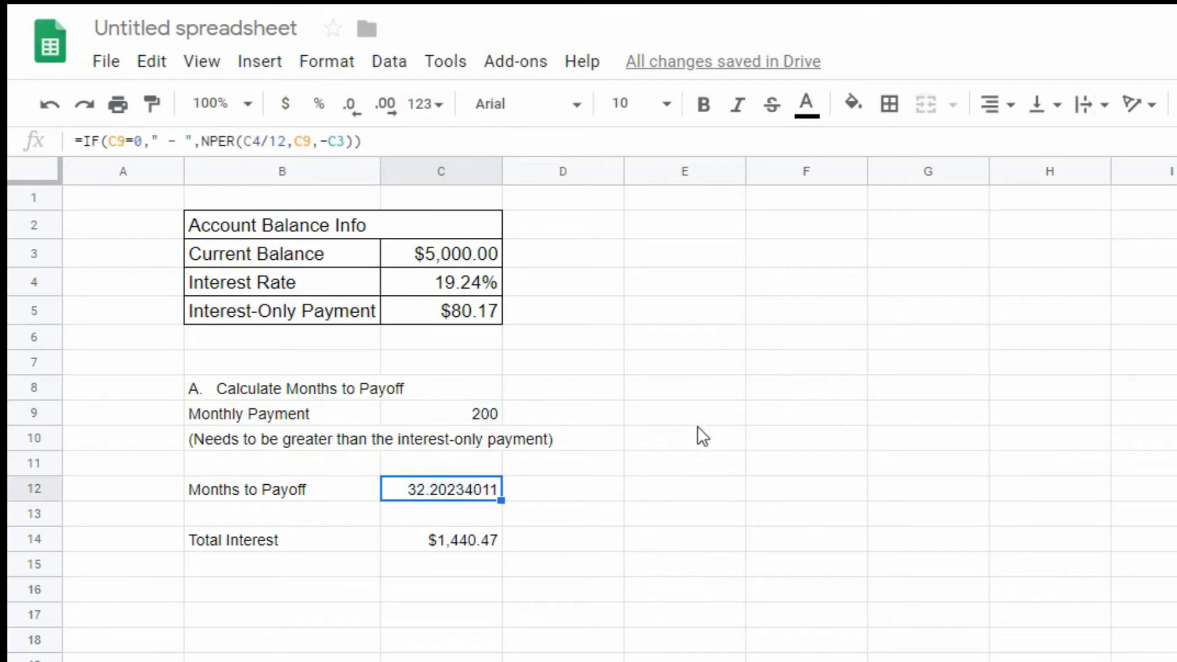
Step: Trim the months result in C12 to two decimals and format C9 as currency
{"action": "left_click", "coordinate": [353, 116]}
{"action": "left_click", "coordinate": [354, 117]}
{"action": "left_click", "coordinate": [353, 117]}
{"action": "left_click", "coordinate": [354, 117]}
{"action": "left_click", "coordinate": [446, 415]}
{"action": "left_click", "coordinate": [326, 62]}
{"action": "mouse_move", "coordinate": [349, 103]}
{"action": "left_click", "coordinate": [613, 422]}
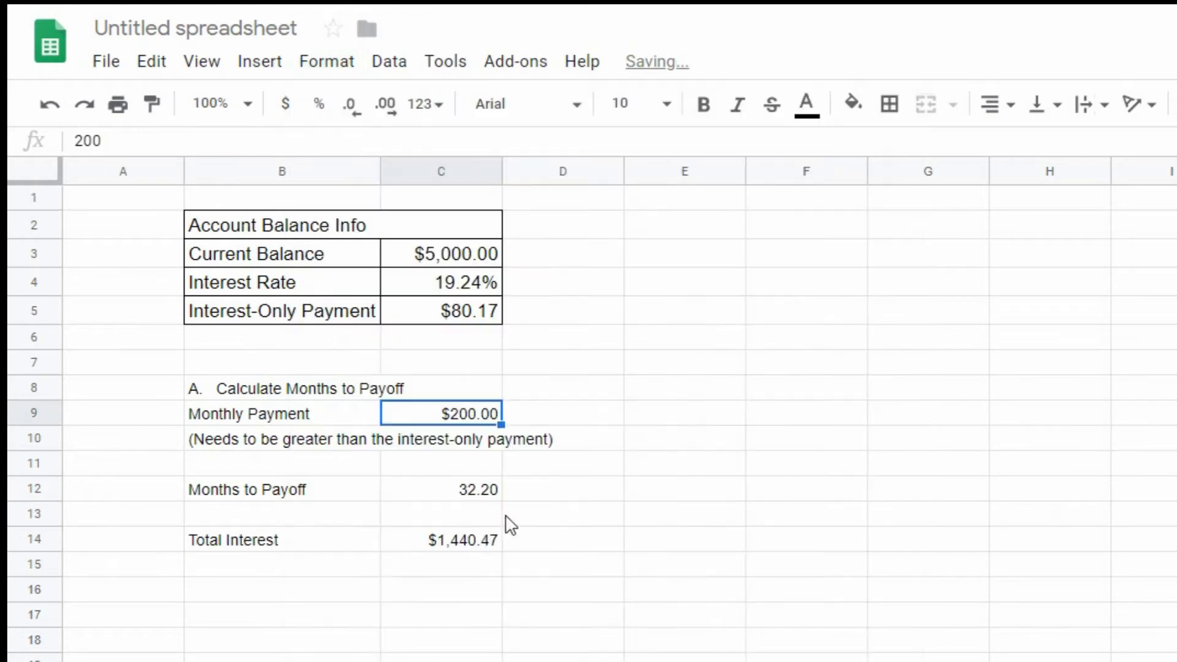
Step: Put all borders on B8:C14 and merge the note across B10:C10 at size 9
{"action": "left_click_drag", "start_coordinate": [274, 399], "coordinate": [465, 539]}
{"action": "left_click", "coordinate": [888, 104]}
{"action": "left_click", "coordinate": [876, 138]}
{"action": "left_click_drag", "start_coordinate": [368, 439], "coordinate": [447, 439]}
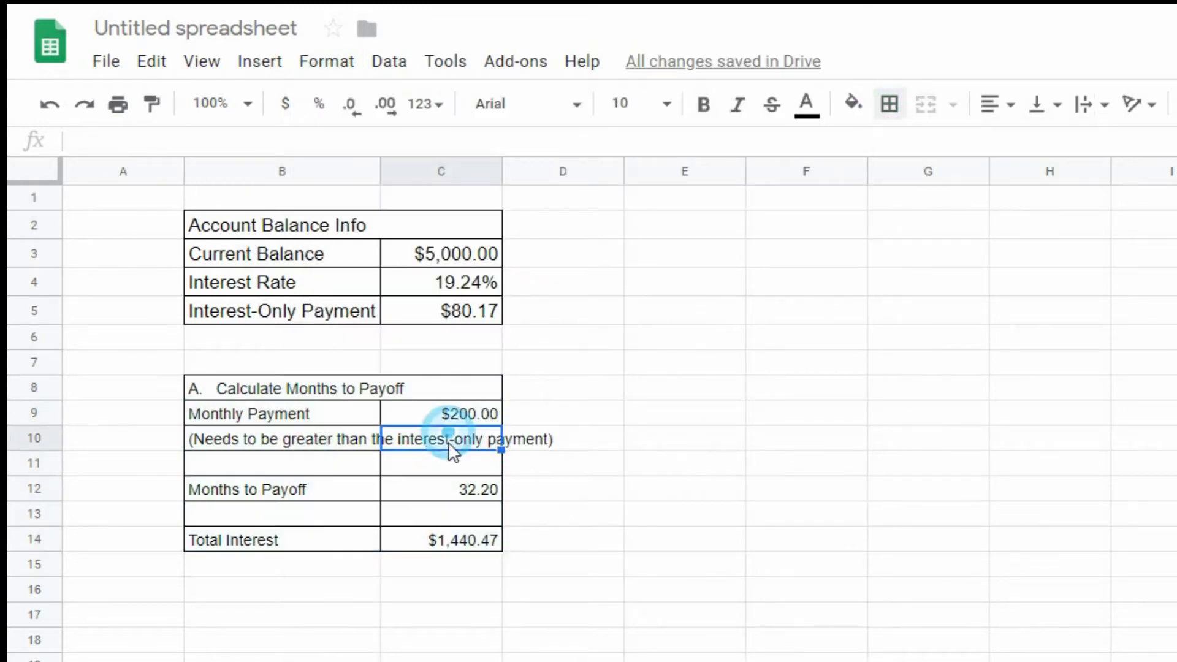
{"action": "left_click", "coordinate": [926, 104]}
{"action": "left_click", "coordinate": [666, 103]}
{"action": "left_click", "coordinate": [628, 263]}
Step: Set the payoff section text to size 12 and merge the heading across B8:C8
{"action": "left_click_drag", "start_coordinate": [274, 388], "coordinate": [446, 539]}
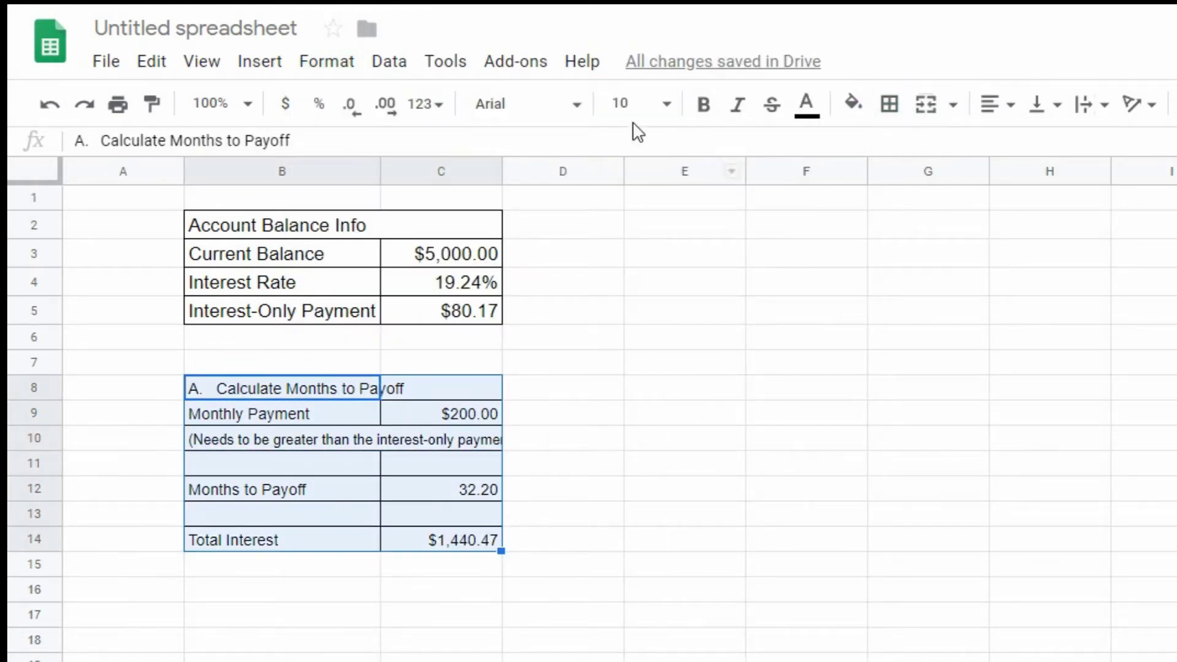
{"action": "left_click", "coordinate": [666, 104]}
{"action": "left_click", "coordinate": [625, 423]}
{"action": "left_click_drag", "start_coordinate": [274, 389], "coordinate": [447, 389]}
{"action": "left_click", "coordinate": [925, 104]}
{"action": "left_click", "coordinate": [562, 390]}
Step: Set column B's width to 200
{"action": "right_click", "coordinate": [336, 171]}
{"action": "left_click", "coordinate": [444, 566]}
{"action": "type", "text": "200"}
{"action": "left_click", "coordinate": [961, 610]}
Step: Make the minimum-payment note size 9, italic and centred, then start the years formula in C13
{"action": "left_click", "coordinate": [441, 455]}
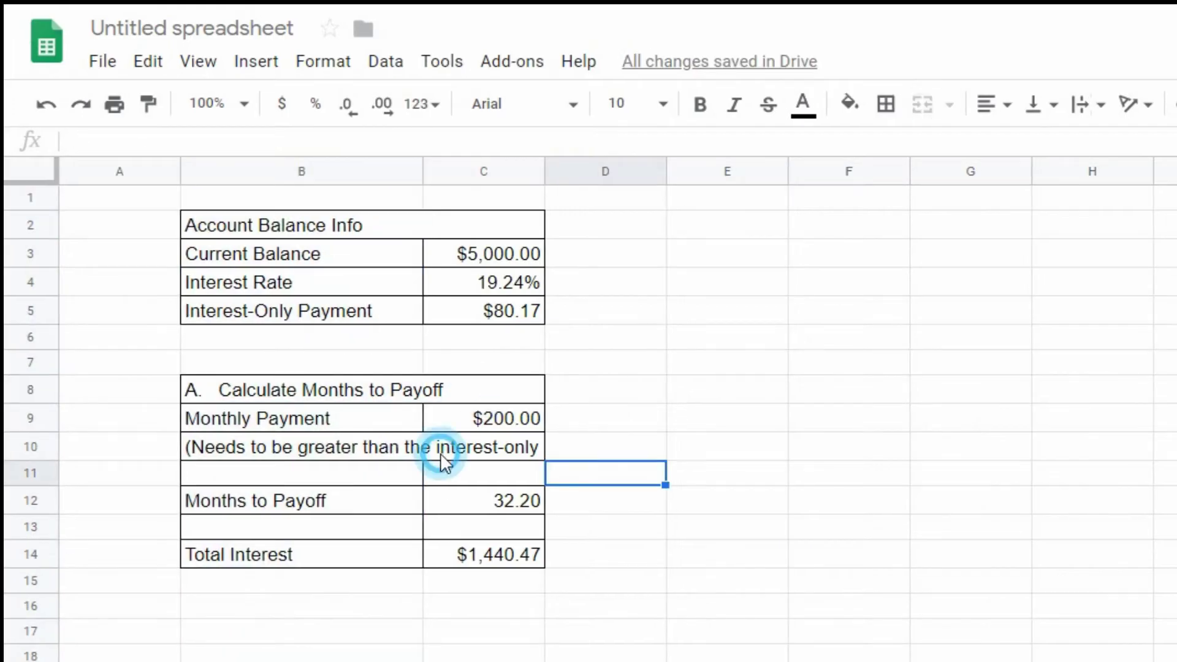
{"action": "left_click", "coordinate": [662, 103]}
{"action": "left_click", "coordinate": [620, 261]}
{"action": "left_click", "coordinate": [733, 105]}
{"action": "left_click", "coordinate": [993, 104]}
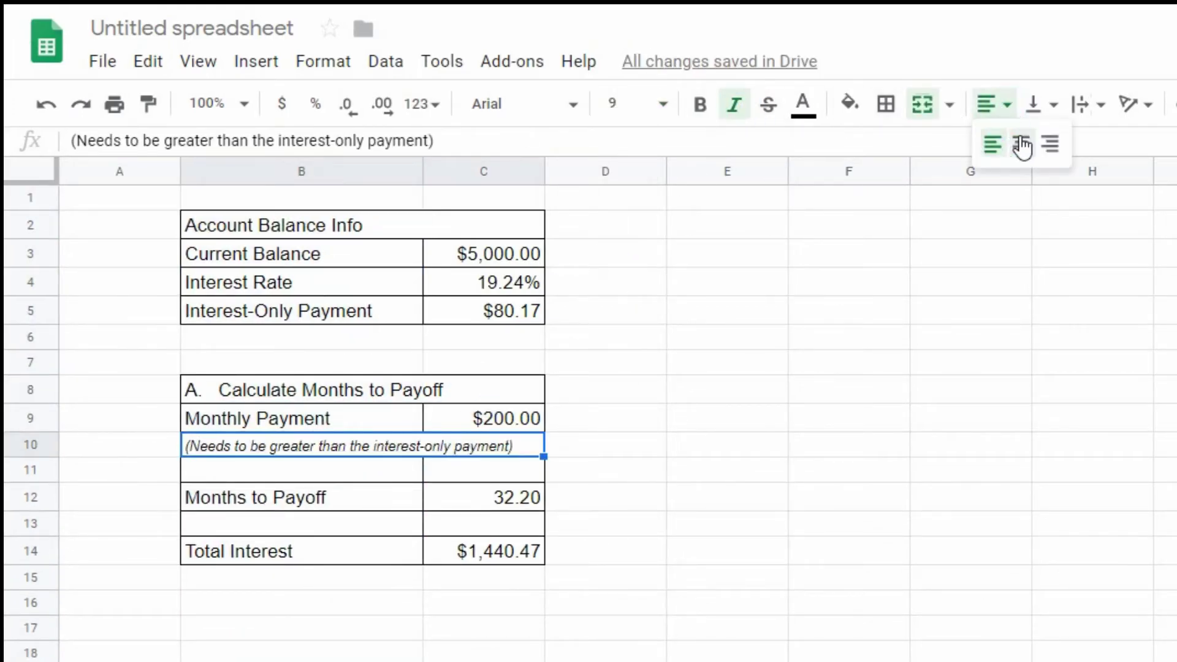
{"action": "left_click", "coordinate": [1019, 145]}
{"action": "left_click", "coordinate": [489, 525]}
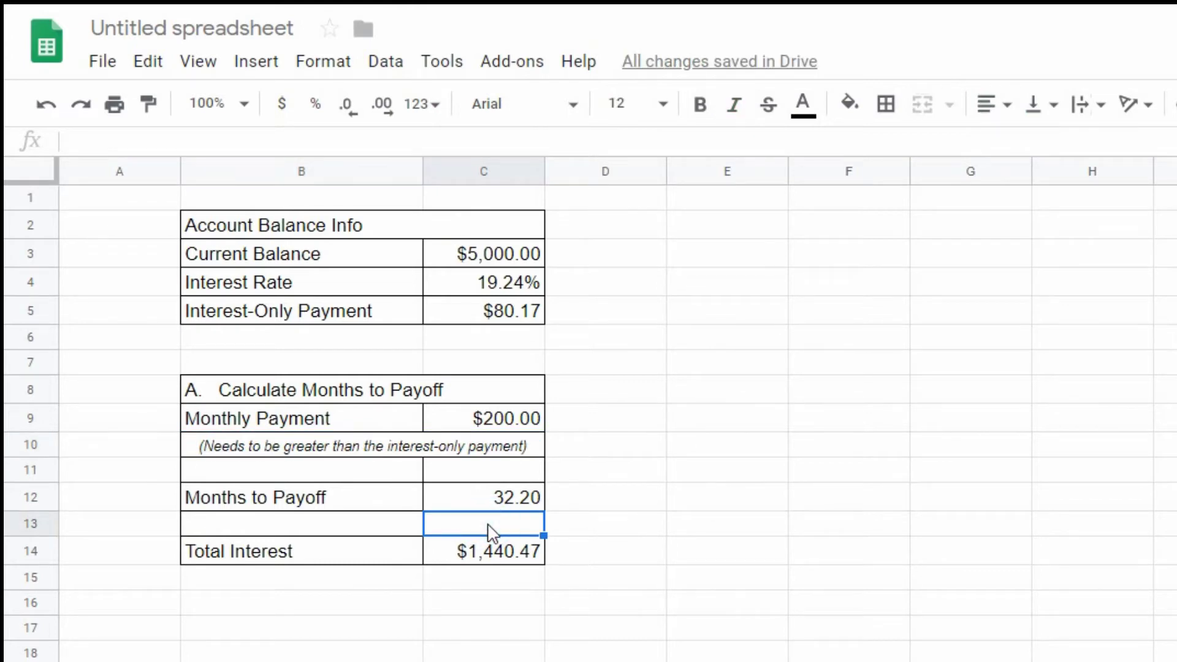
{"action": "type", "text": "="}
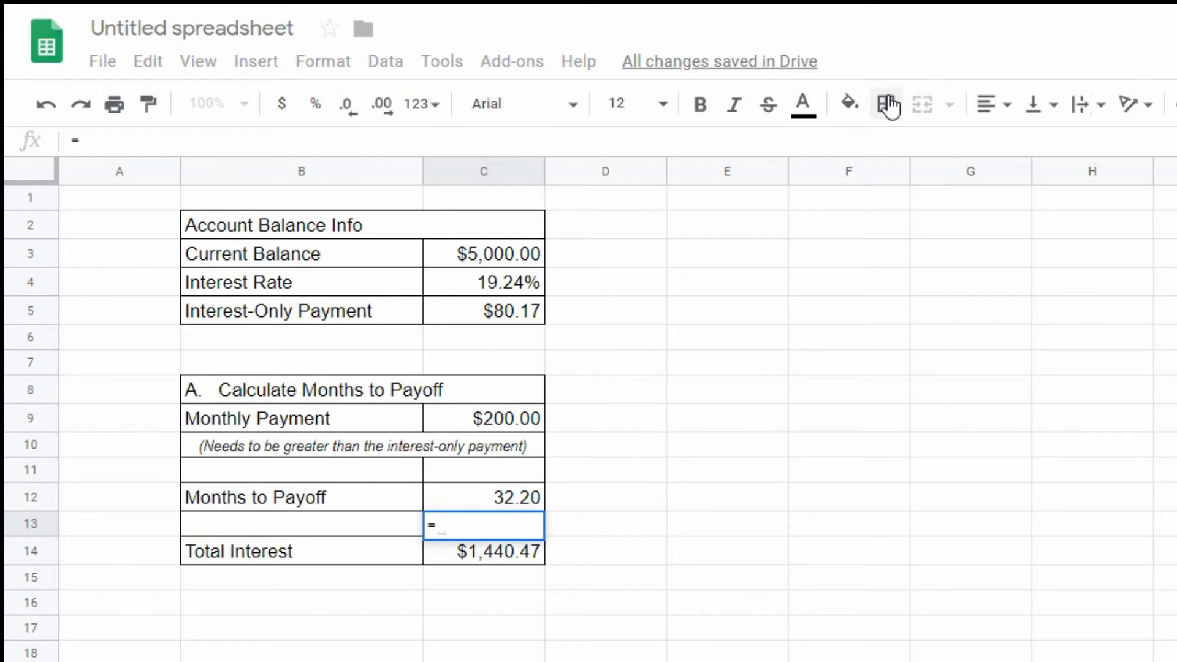
{"action": "type", "text": "\""}
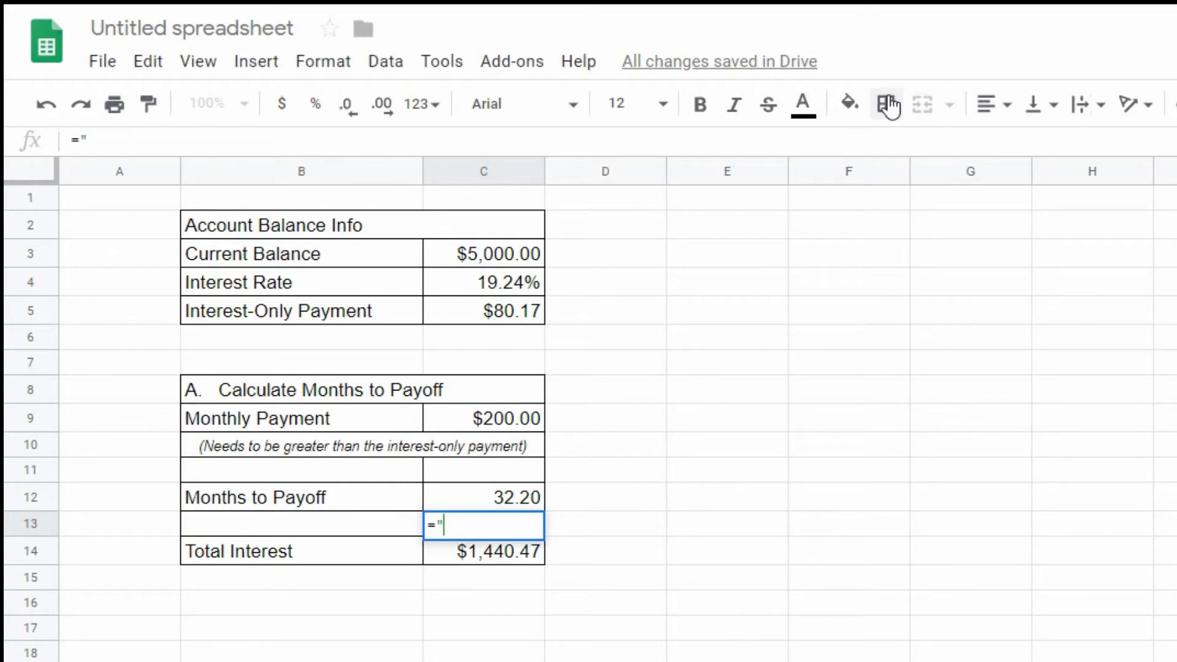
{"action": "type", "text": "(\""}
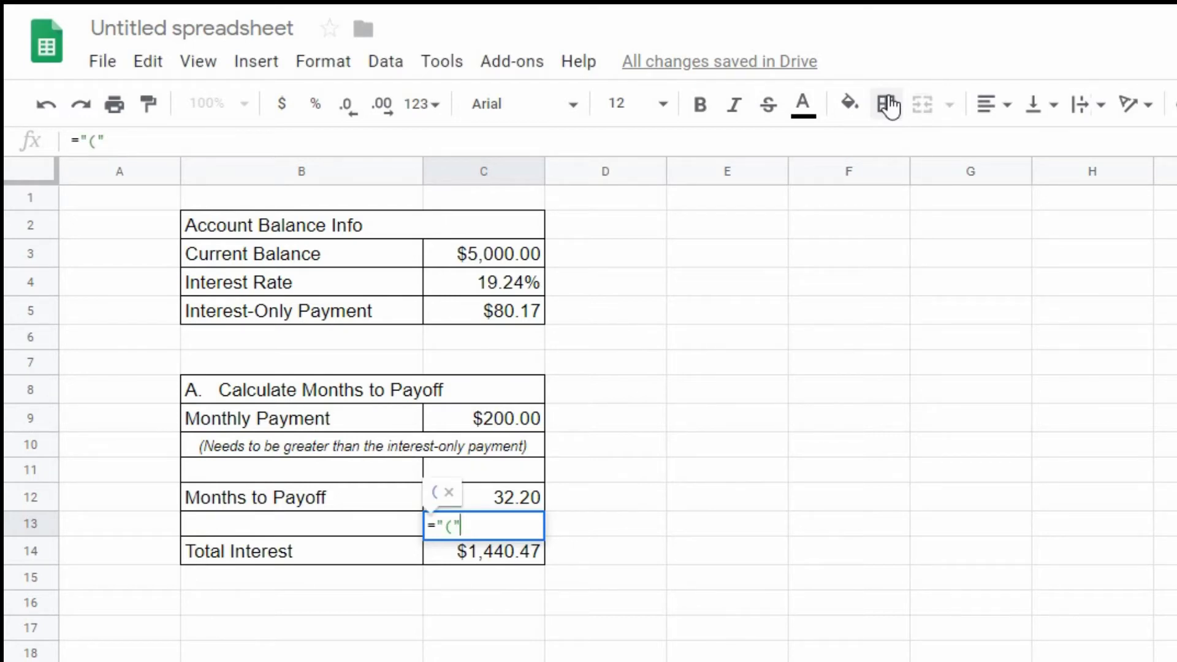
{"action": "type", "text": "&"}
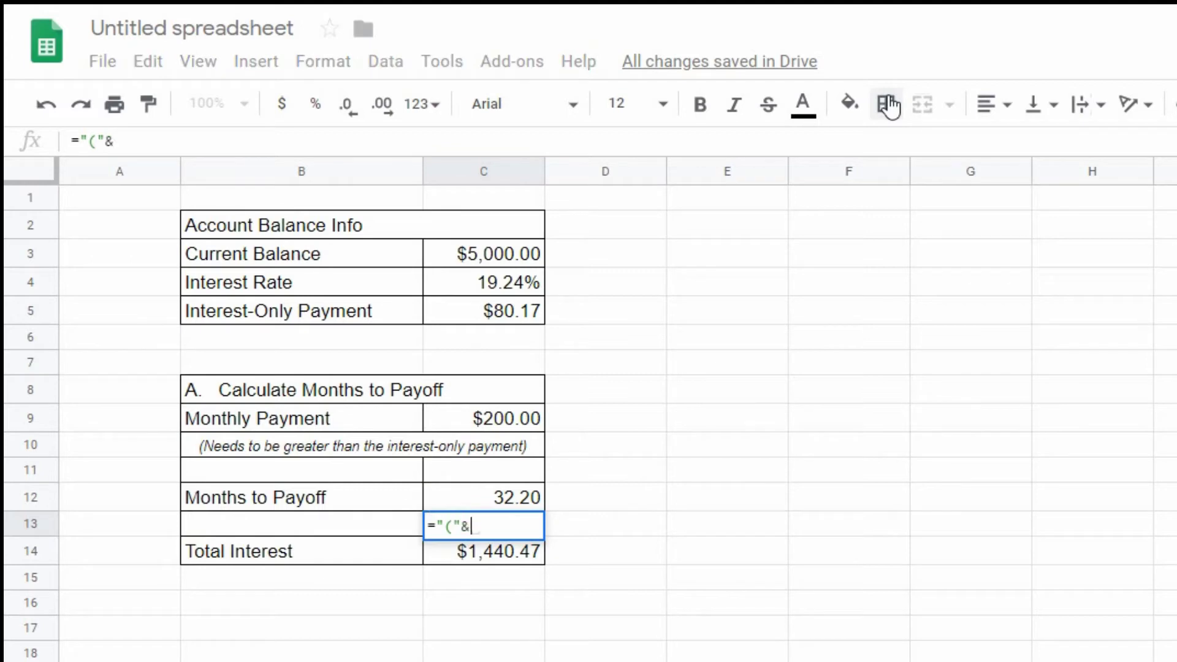
{"action": "type", "text": "round("}
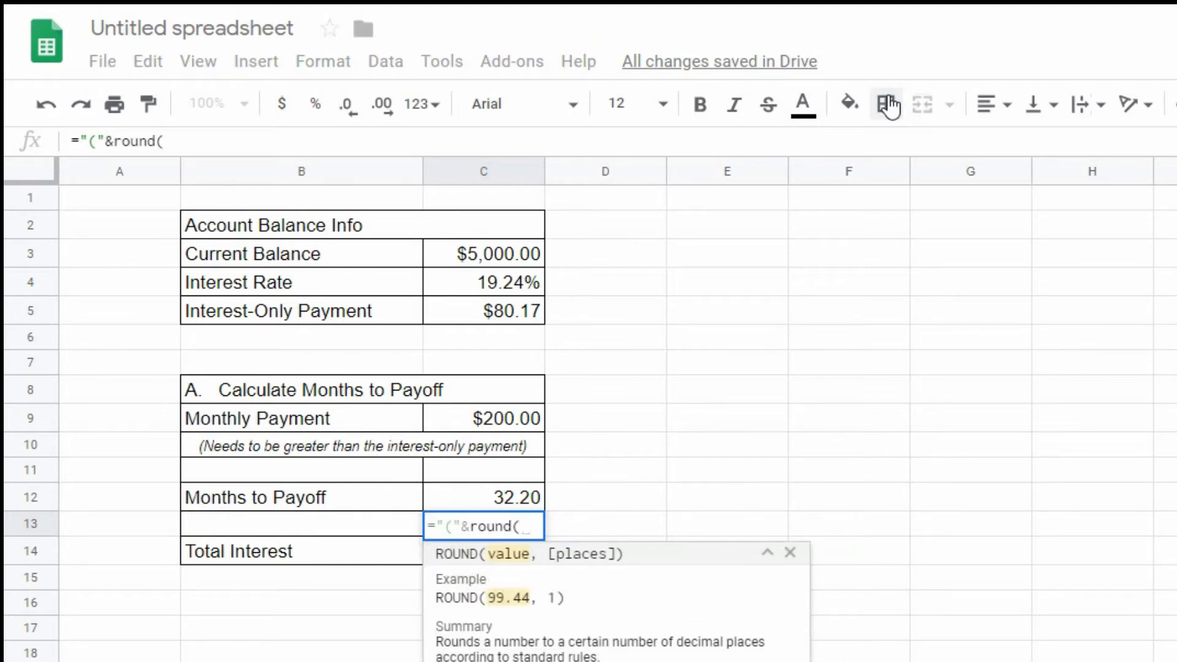
Step: Complete ="("&round(C12/12,2)&" years)" in C13, showing (2.68 years)
{"action": "key", "text": "Up"}
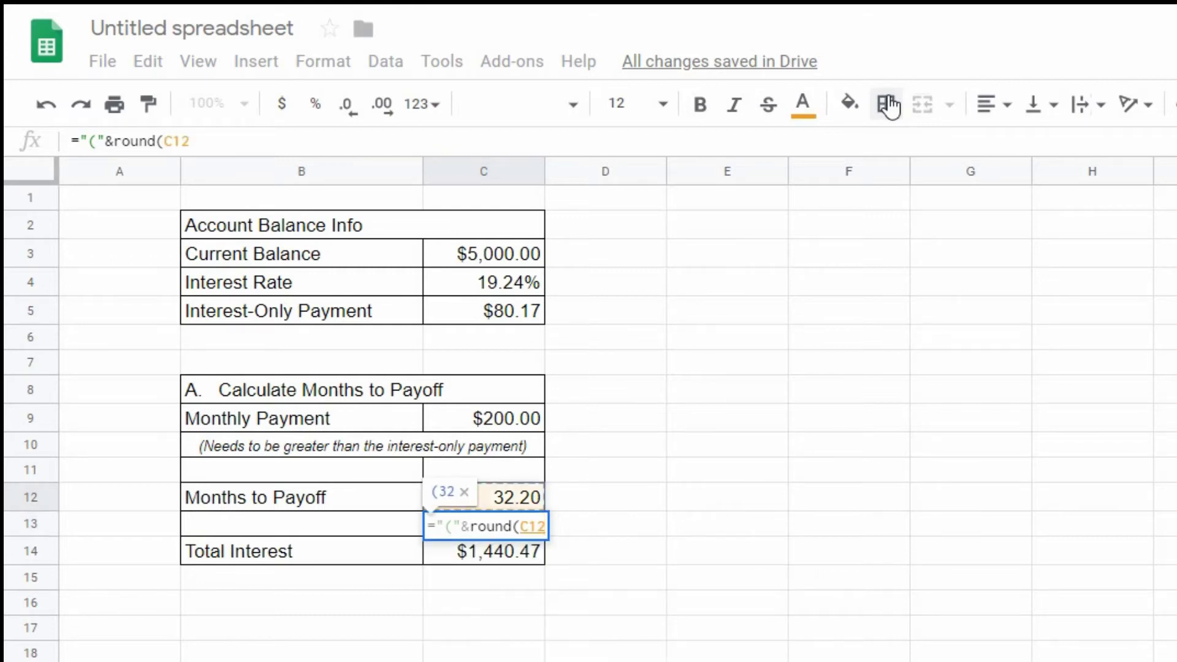
{"action": "type", "text": "/12,"}
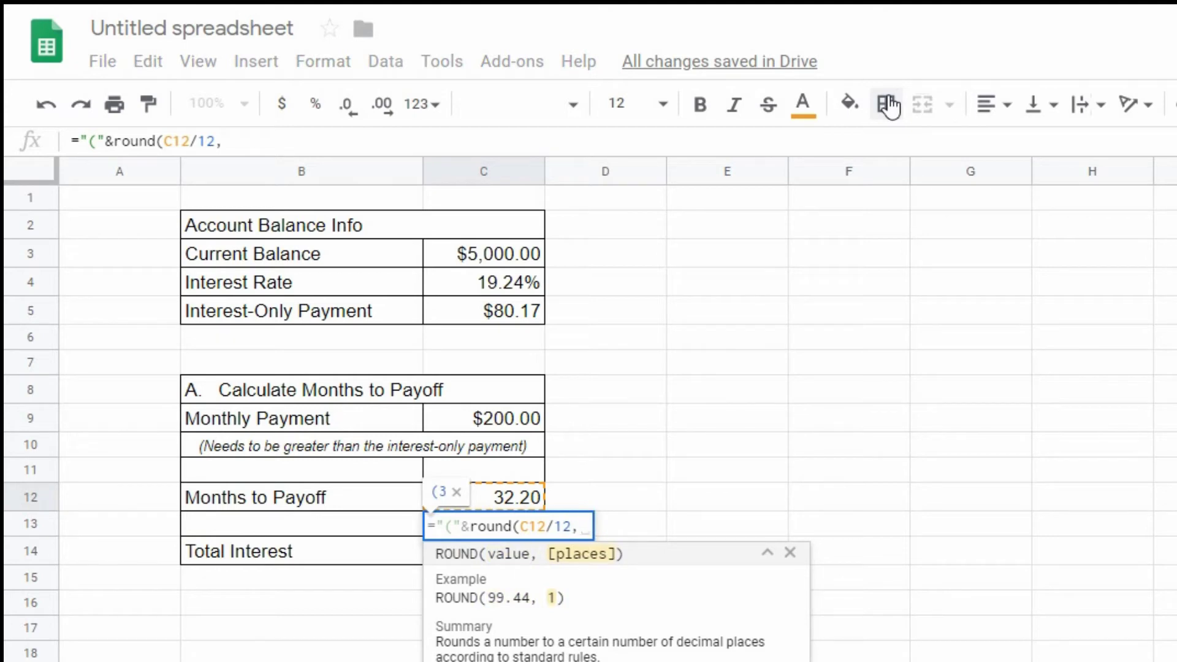
{"action": "type", "text": "2"}
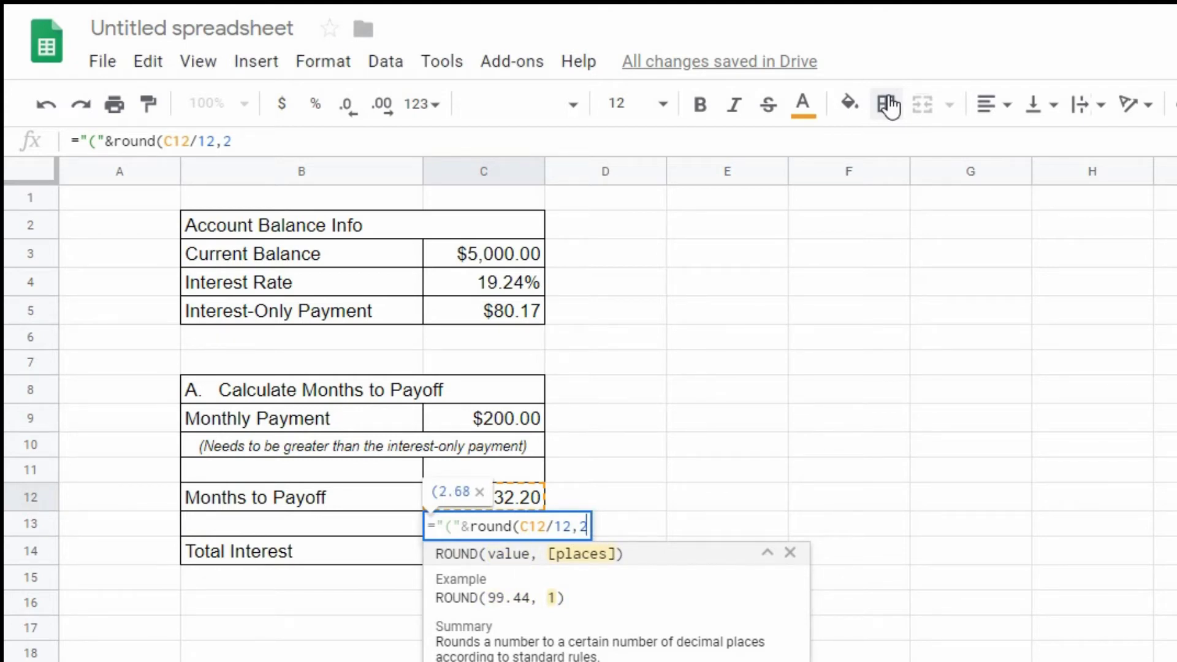
{"action": "type", "text": ")&"}
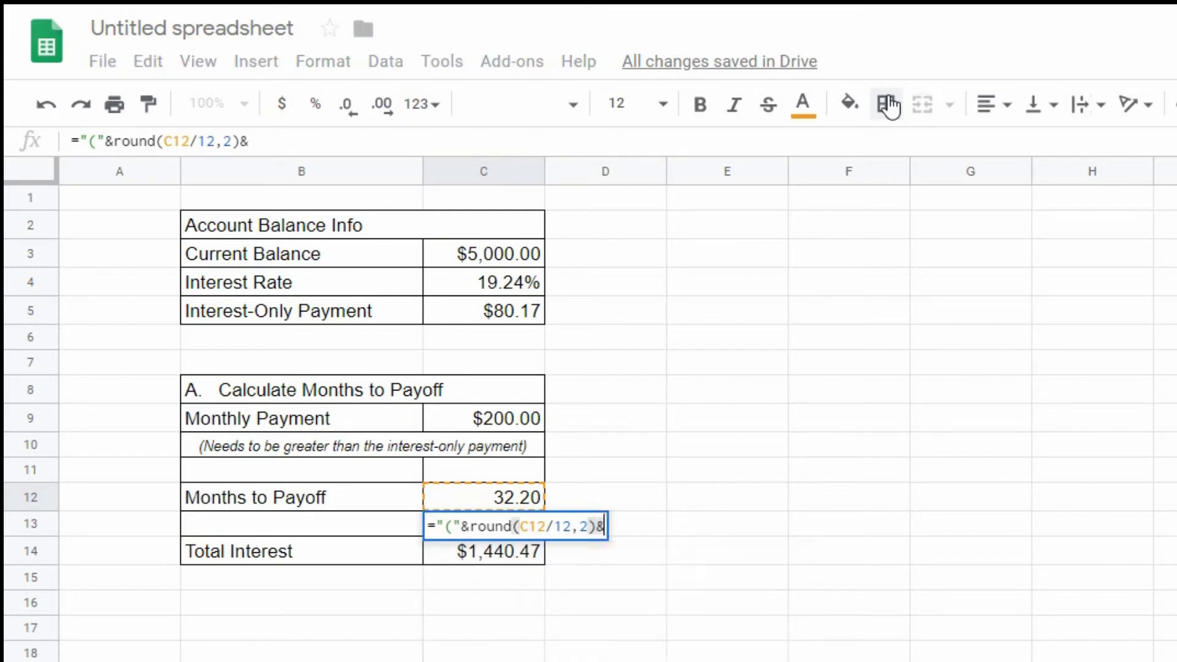
{"action": "type", "text": "\" years"}
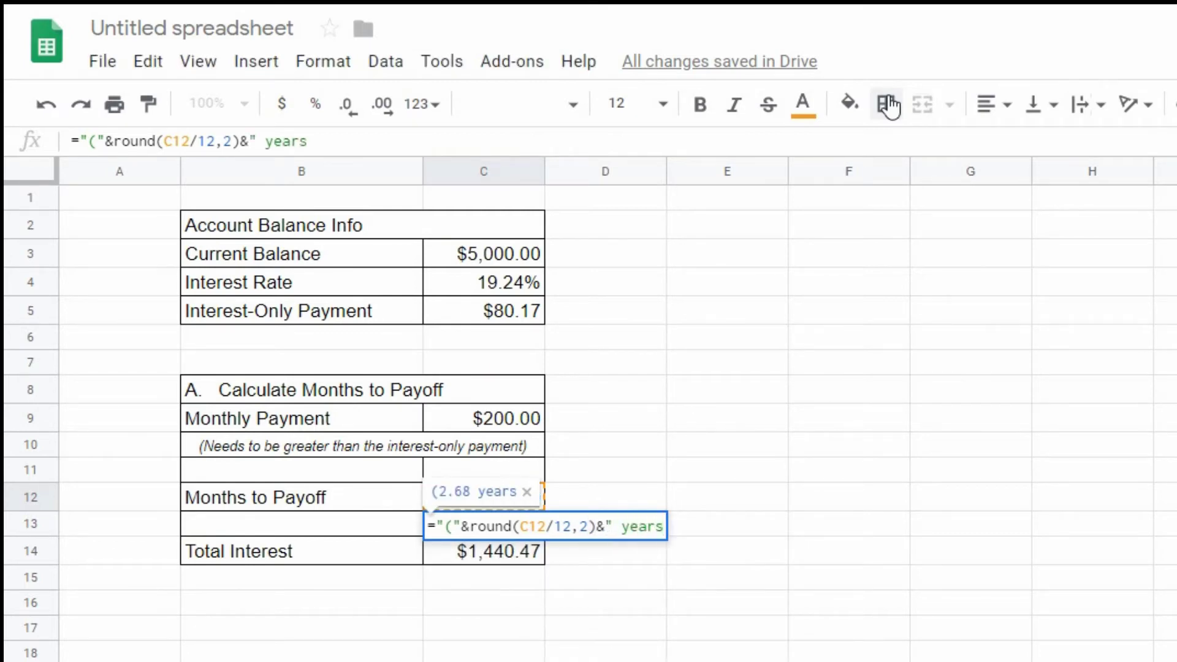
{"action": "type", "text": ")\""}
{"action": "key", "text": "Return"}
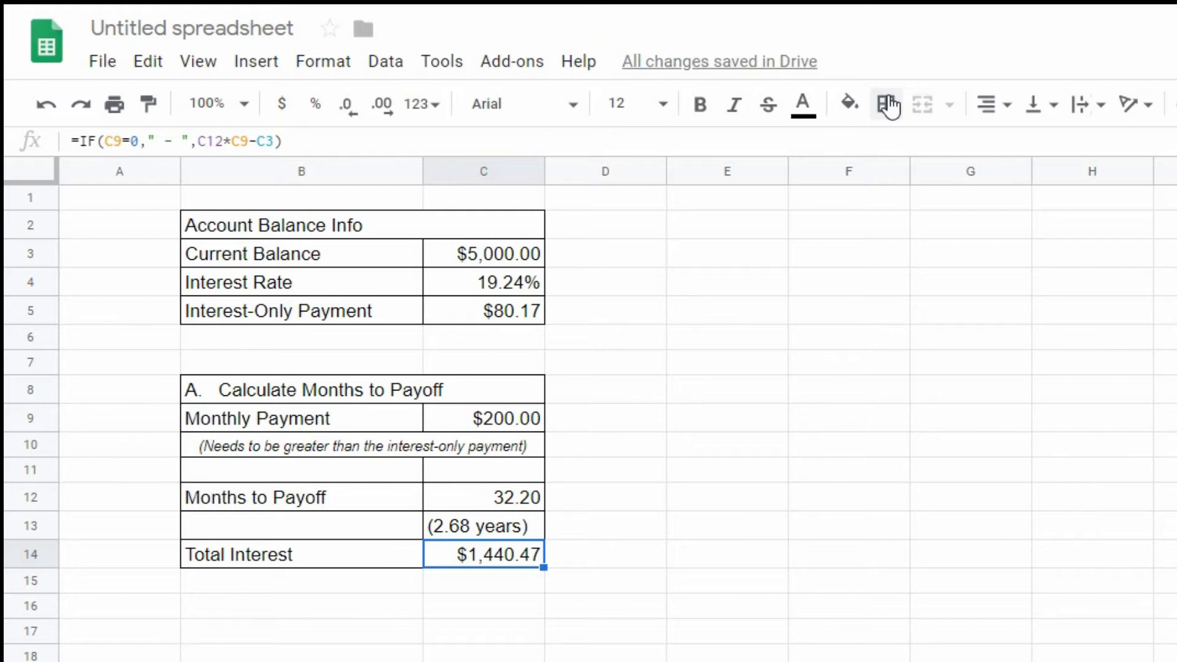
Step: Centre the years note in C13, set it to size 9 and italicise it
{"action": "left_click", "coordinate": [509, 526]}
{"action": "left_click", "coordinate": [994, 104]}
{"action": "left_click", "coordinate": [1017, 144]}
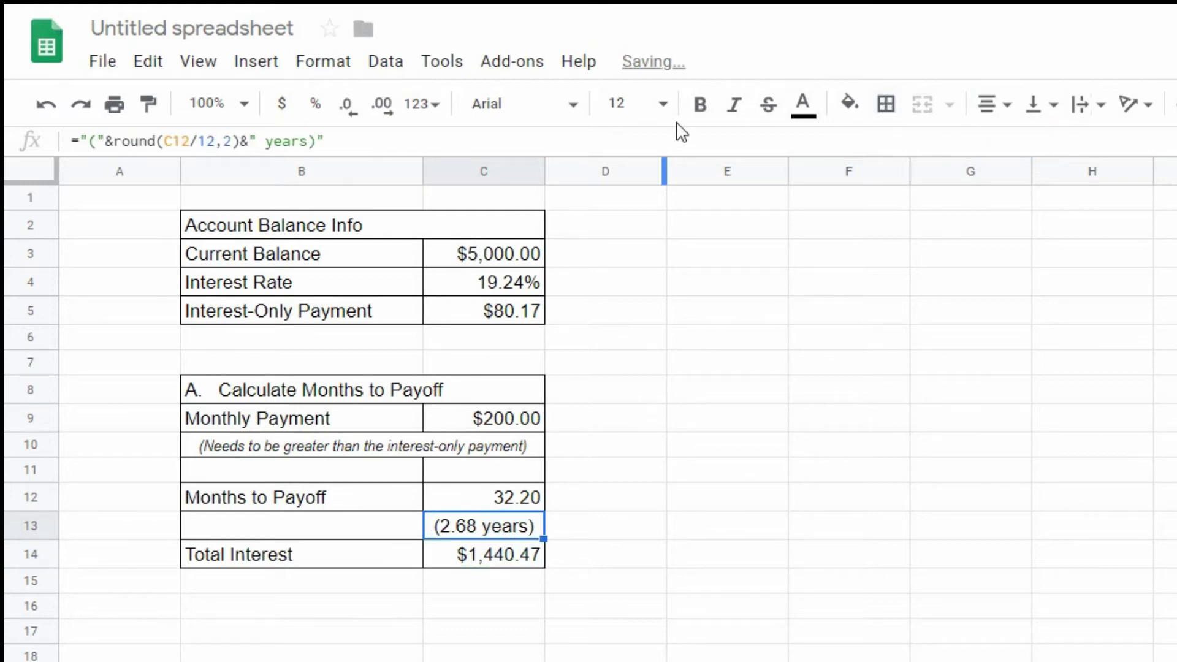
{"action": "left_click", "coordinate": [662, 104]}
{"action": "left_click", "coordinate": [619, 242]}
{"action": "left_click", "coordinate": [490, 417]}
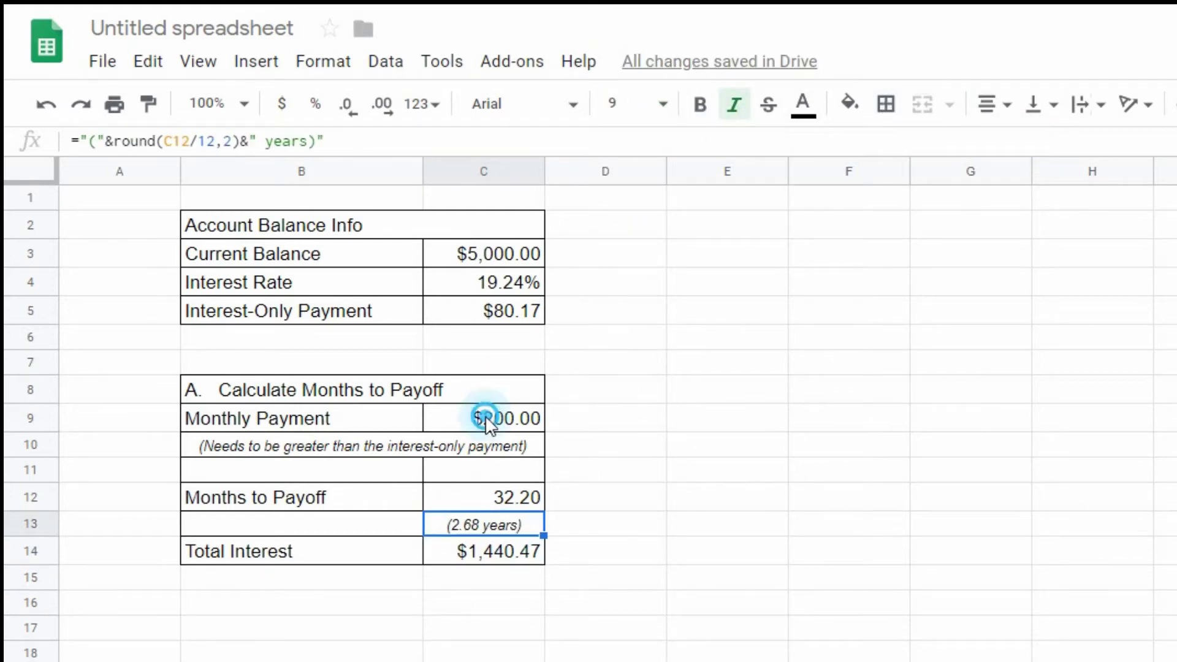
{"action": "left_click", "coordinate": [994, 104]}
{"action": "left_click", "coordinate": [1000, 144]}
{"action": "left_click_drag", "start_coordinate": [490, 497], "coordinate": [494, 560]}
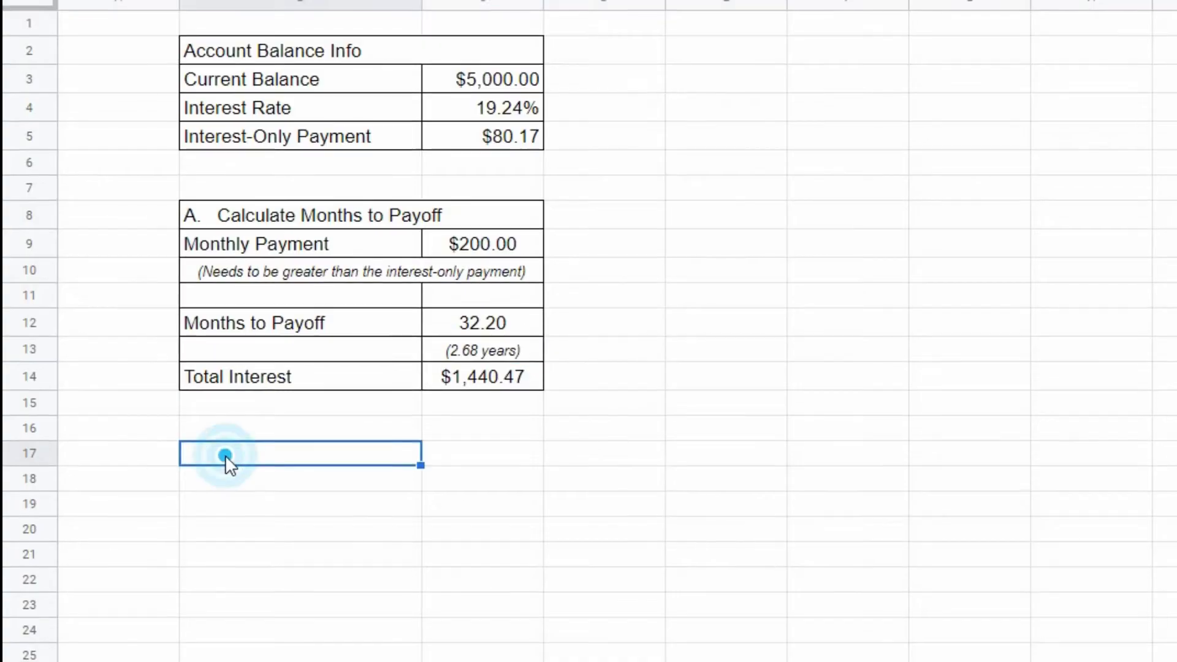
Step: Add the 'B. Calculate Monthly Payment' heading and the 'Payoff Goal (Months)' label beneath it
{"action": "type", "text": "B"}
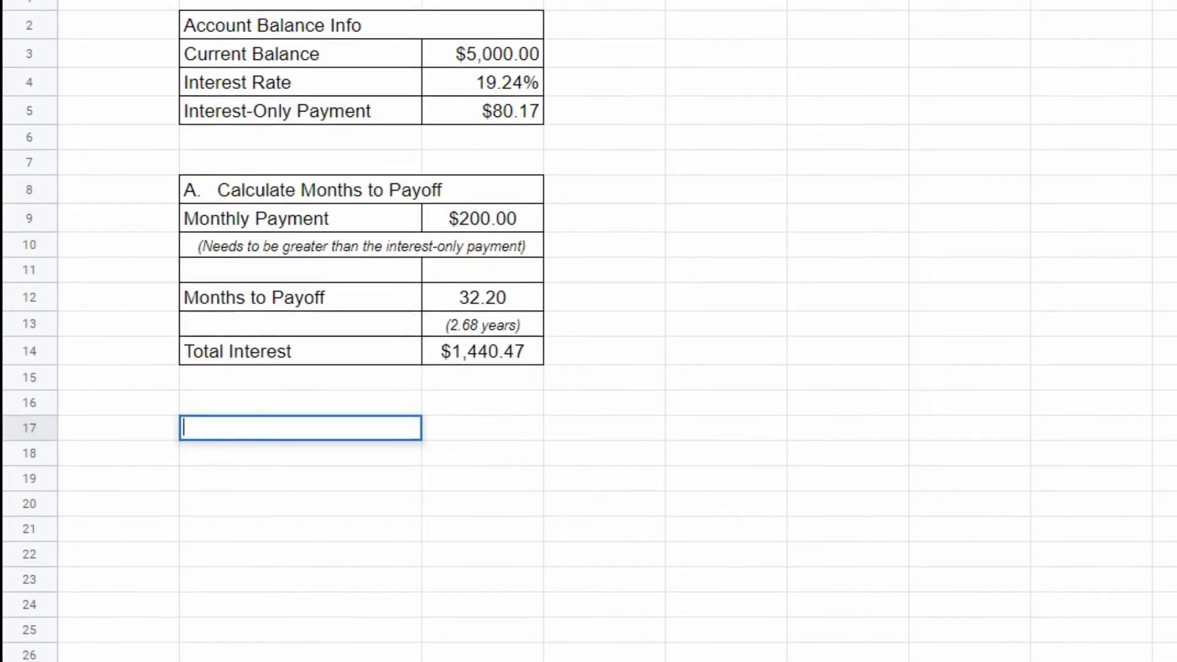
{"action": "type", "text": ".   Calc"}
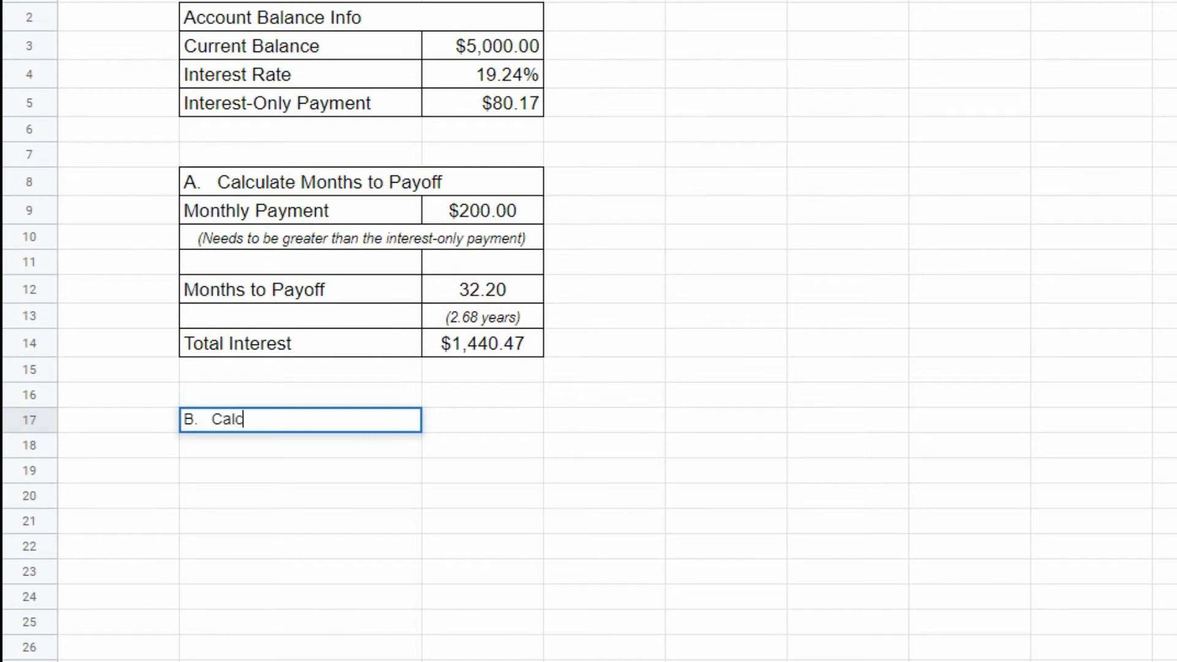
{"action": "type", "text": "ulate Monthly Payment"}
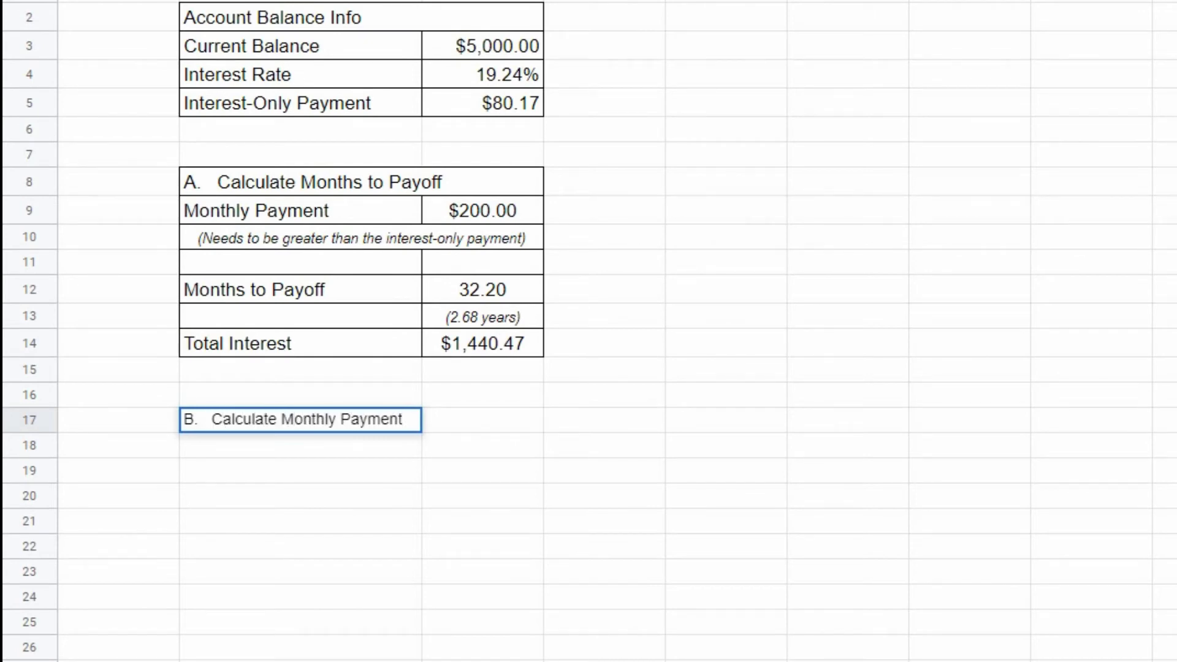
{"action": "key", "text": "Return"}
{"action": "type", "text": "Payoff Goal (Months)"}
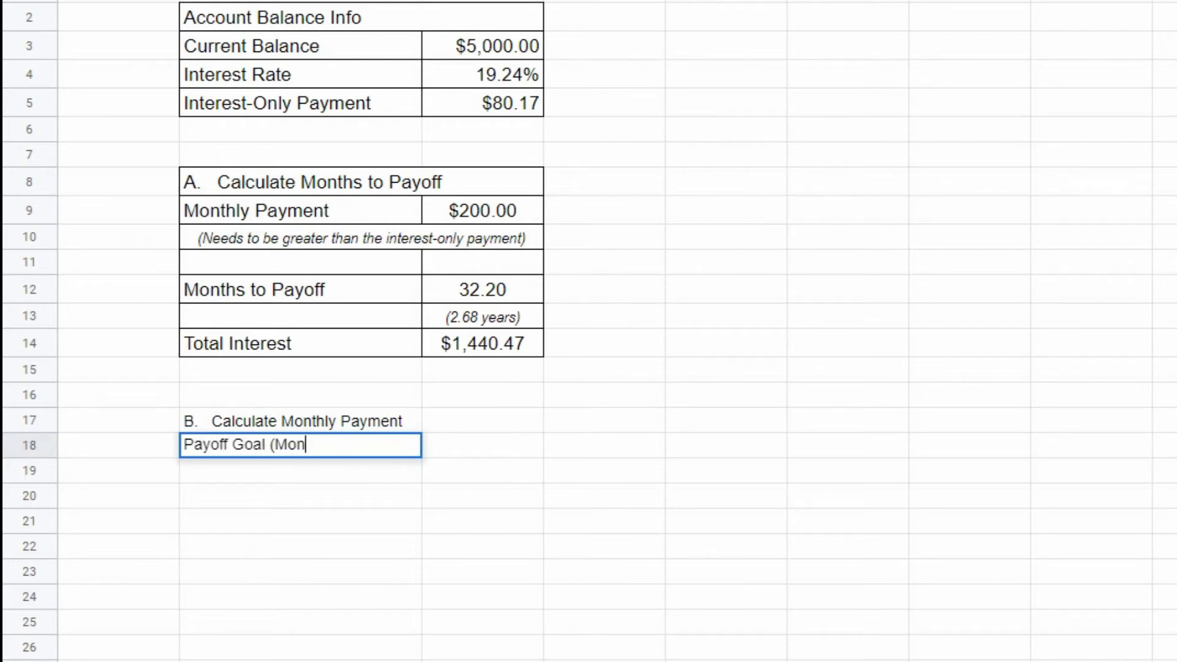
{"action": "key", "text": "Return"}
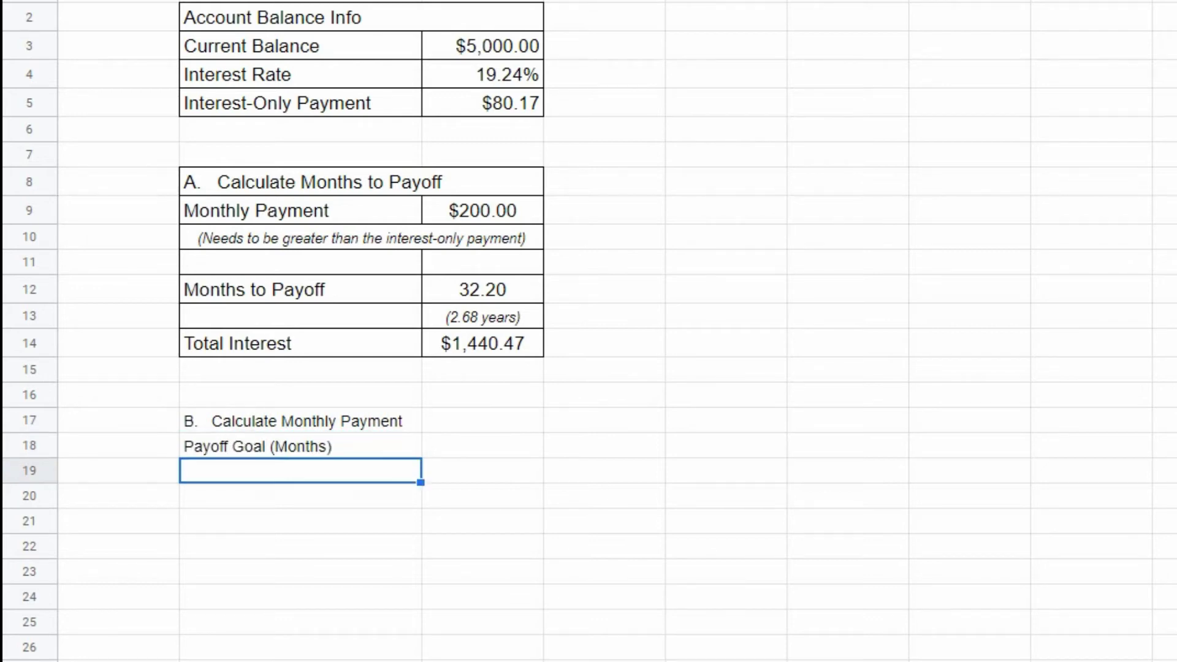
{"action": "key", "text": "Return"}
{"action": "key", "text": "Return"}
Step: Add the 'Monthly Payment' and 'Total Interest' labels, then begin an IF formula in C21
{"action": "type", "text": "Monthly Payment"}
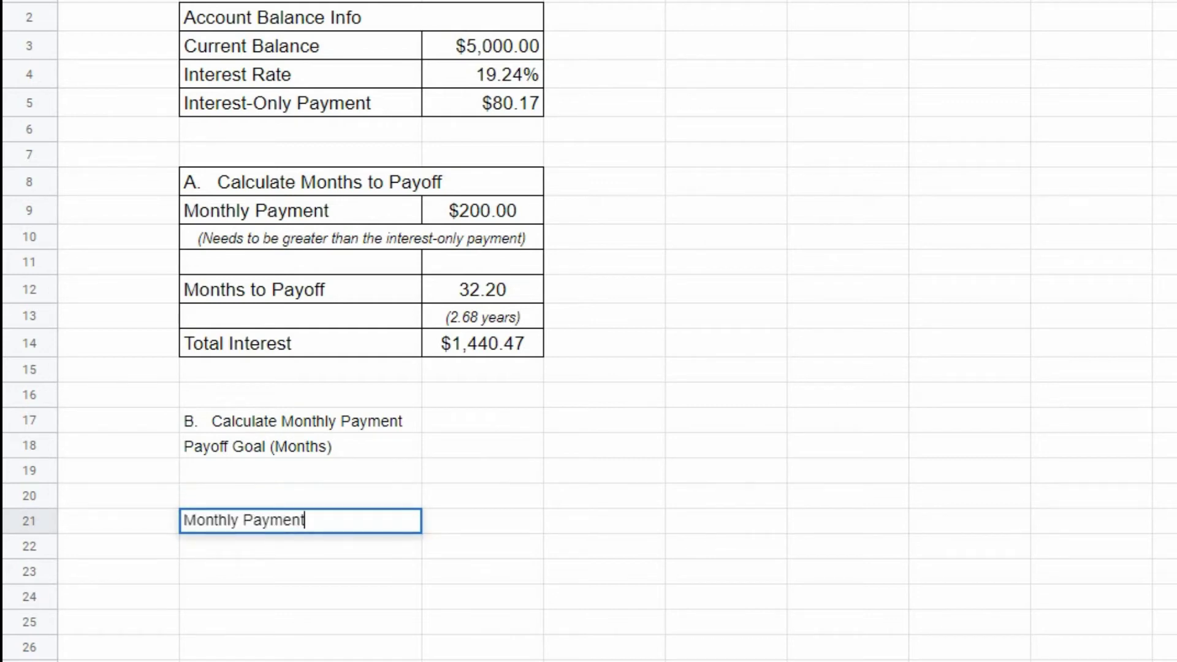
{"action": "key", "text": "Return"}
{"action": "type", "text": "Total Intere"}
{"action": "key", "text": "BackSpace"}
{"action": "key", "text": "BackSpace"}
{"action": "key", "text": "BackSpace"}
{"action": "key", "text": "BackSpace"}
{"action": "key", "text": "BackSpace"}
{"action": "type", "text": "ntrest"}
{"action": "key", "text": "BackSpace"}
{"action": "key", "text": "BackSpace"}
{"action": "key", "text": "BackSpace"}
{"action": "key", "text": "BackSpace"}
{"action": "type", "text": "erest"}
{"action": "left_click", "coordinate": [482, 520]}
{"action": "type", "text": "="}
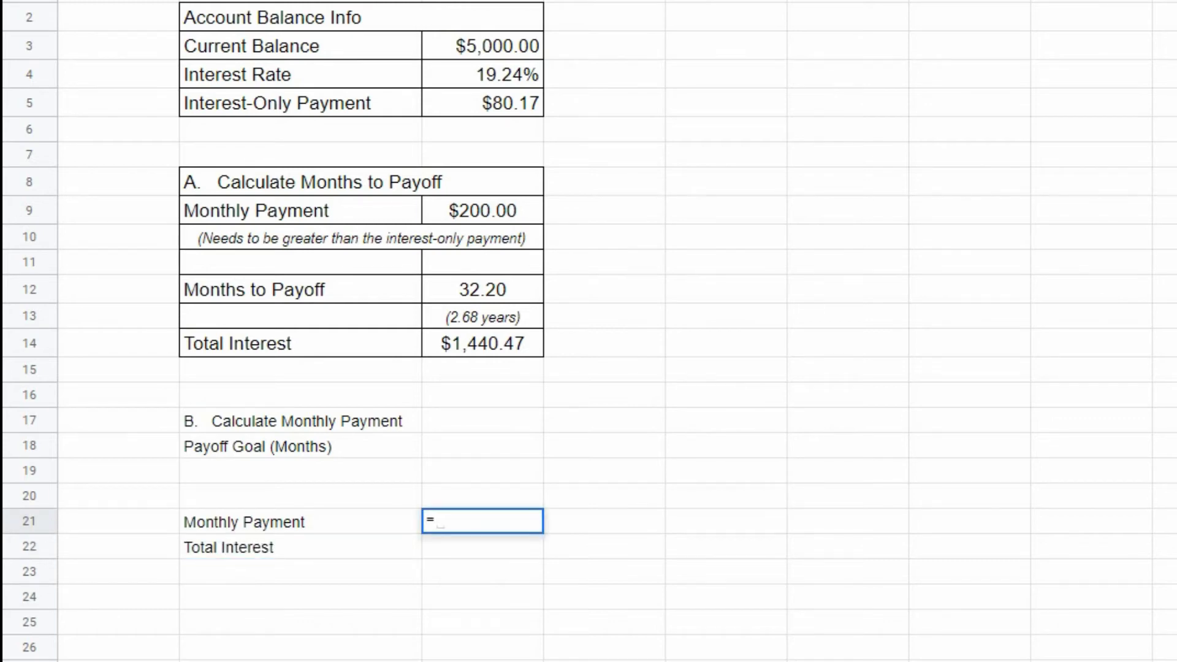
{"action": "type", "text": "IF("}
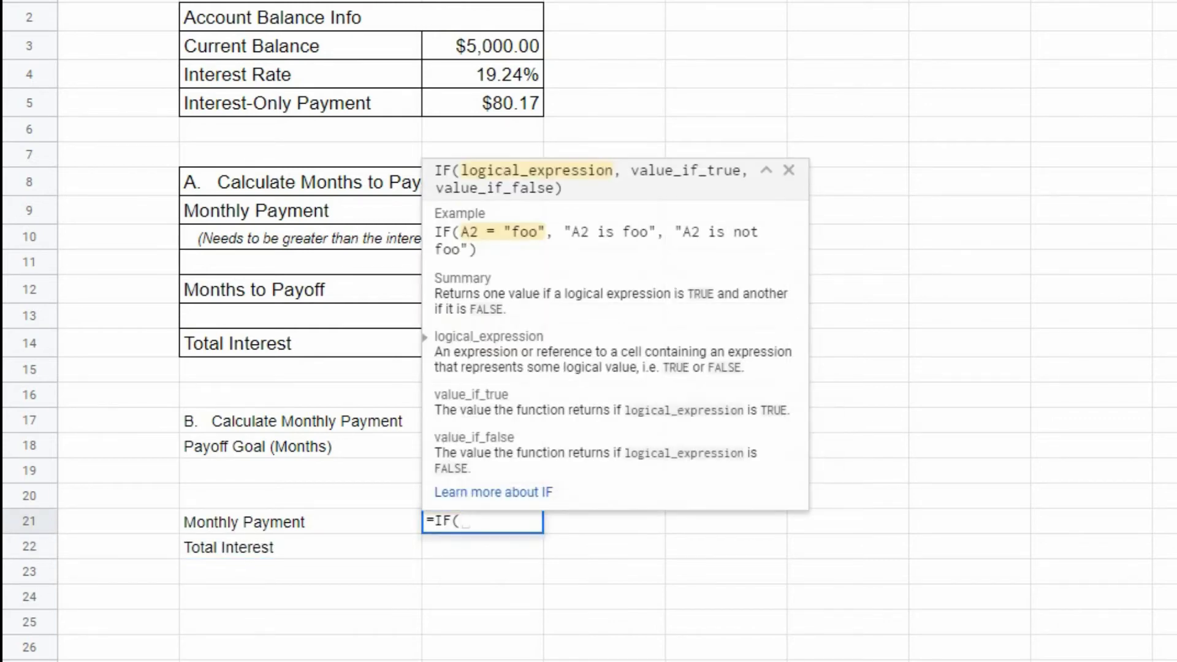
Step: Enter =IF(C18=0," - ",PMT(C4/12,C18,-C3)) in C21 as the monthly payment
{"action": "key", "text": "Up"}
{"action": "key", "text": "Up"}
{"action": "key", "text": "Up"}
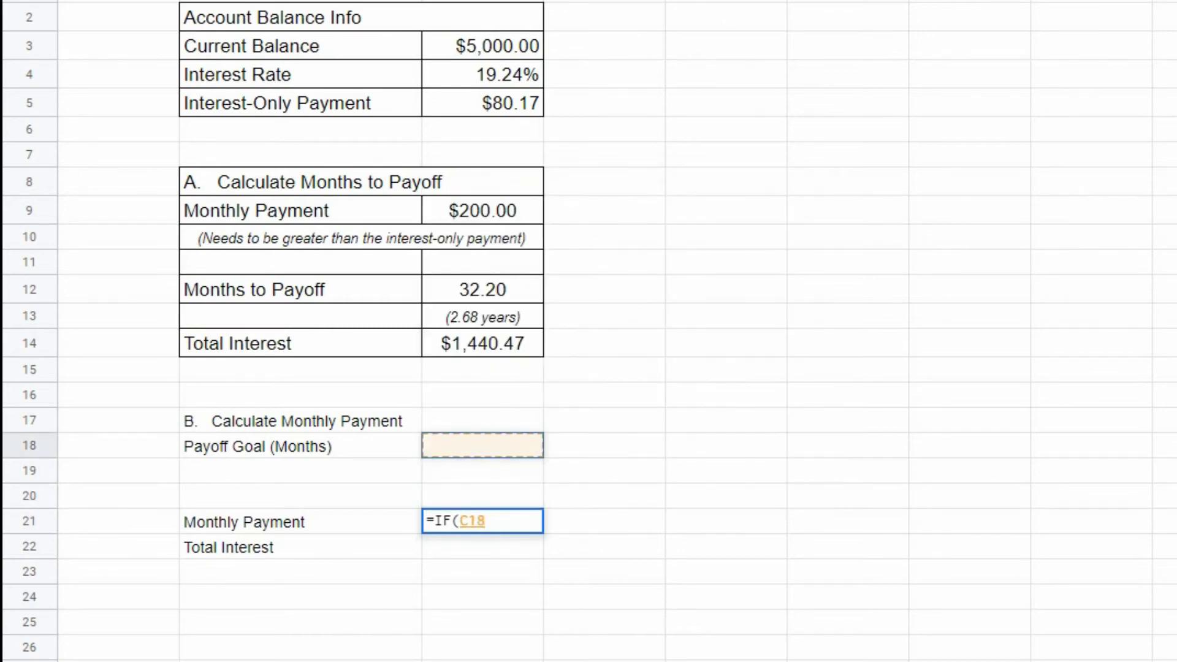
{"action": "type", "text": "=0,\" - \","}
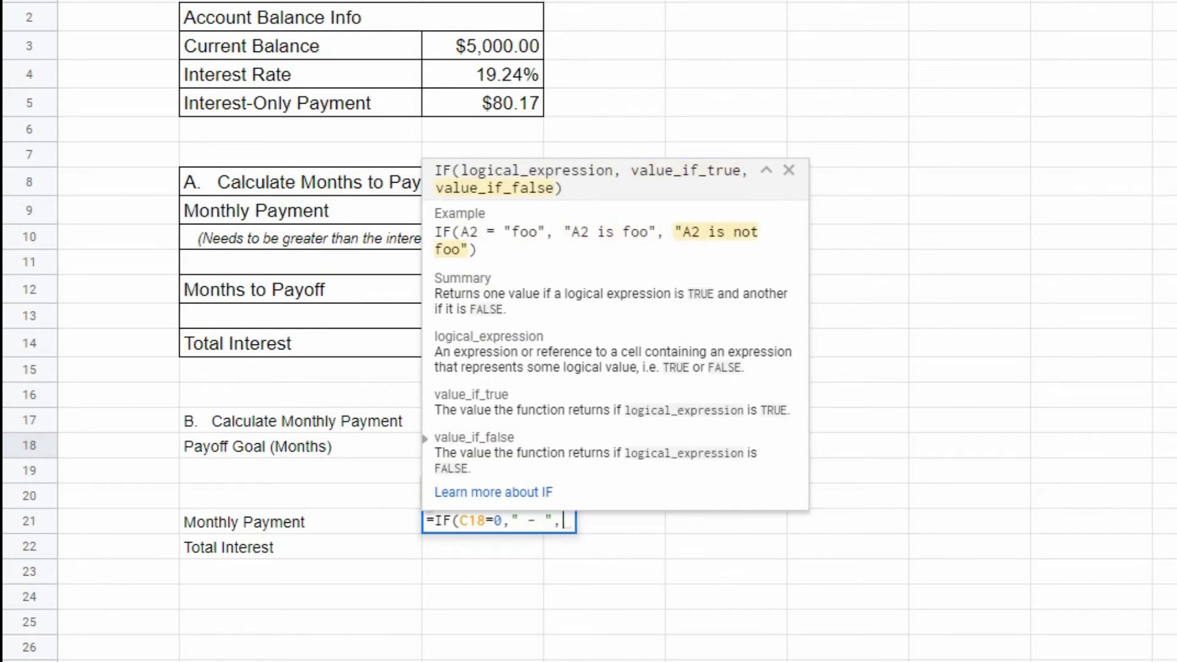
{"action": "type", "text": "PMT"}
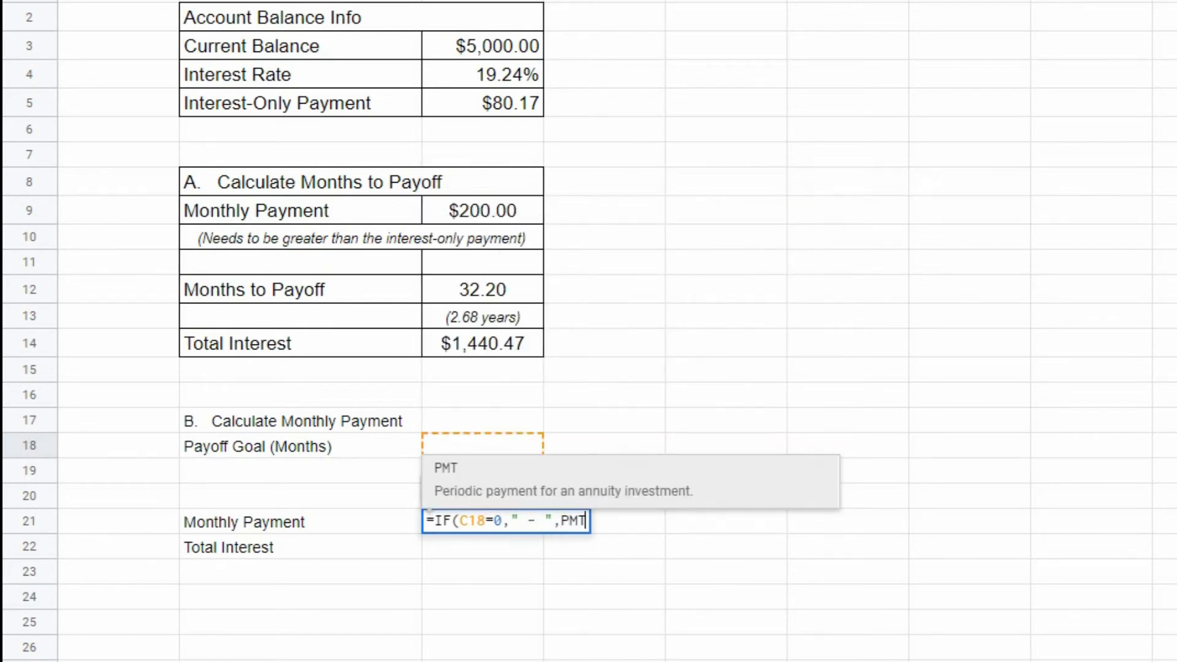
{"action": "type", "text": "("}
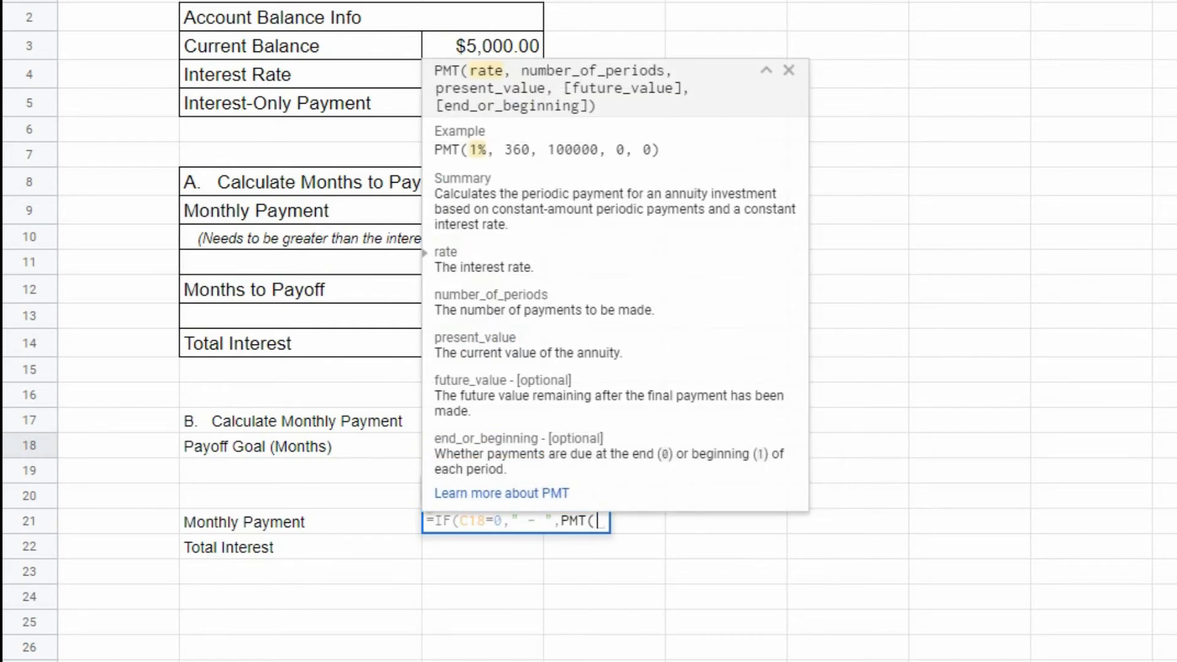
{"action": "key", "text": "Up"}
{"action": "key", "text": "Up"}
{"action": "key", "text": "Up"}
{"action": "key", "text": "Up"}
{"action": "key", "text": "Up"}
{"action": "key", "text": "Up"}
{"action": "key", "text": "Up"}
{"action": "key", "text": "Up"}
{"action": "key", "text": "Up"}
{"action": "key", "text": "Up"}
{"action": "key", "text": "Up"}
{"action": "key", "text": "Up"}
{"action": "key", "text": "Up"}
{"action": "key", "text": "Up"}
{"action": "key", "text": "Up"}
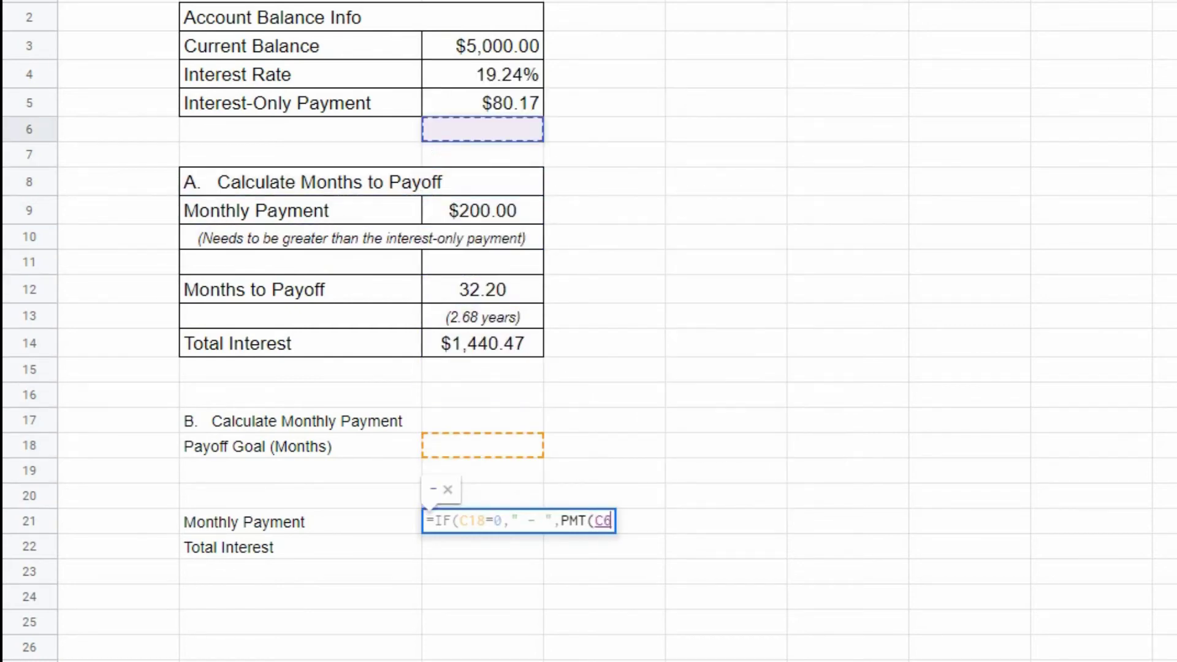
{"action": "key", "text": "Up"}
{"action": "key", "text": "Up"}
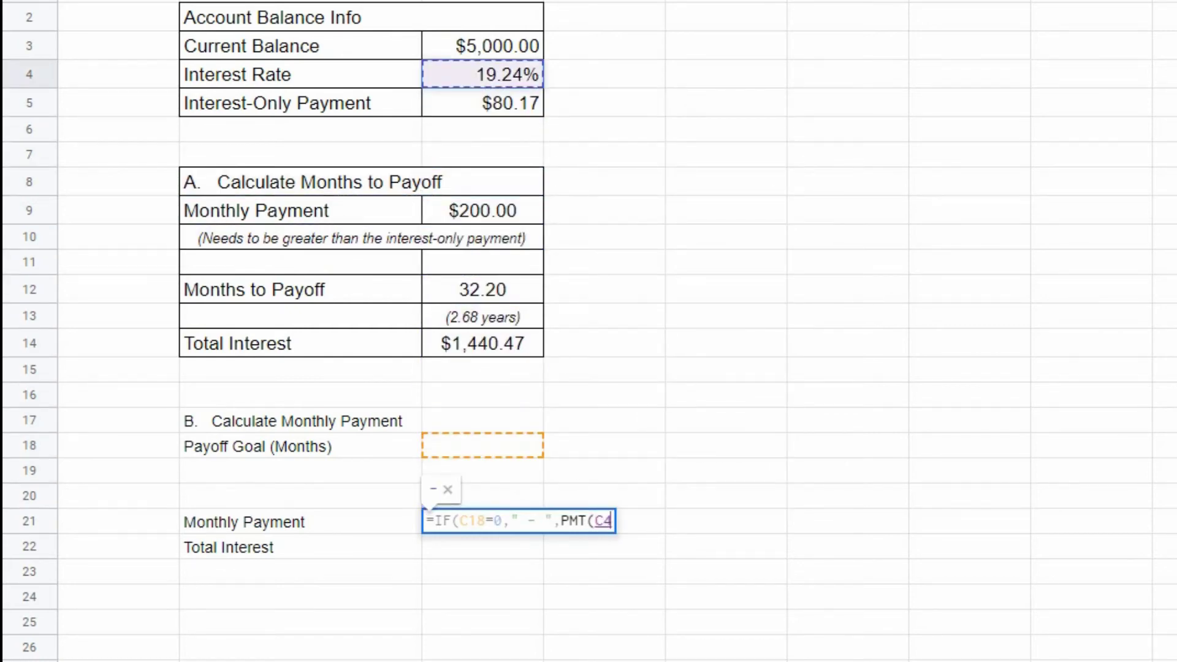
{"action": "type", "text": "/12,"}
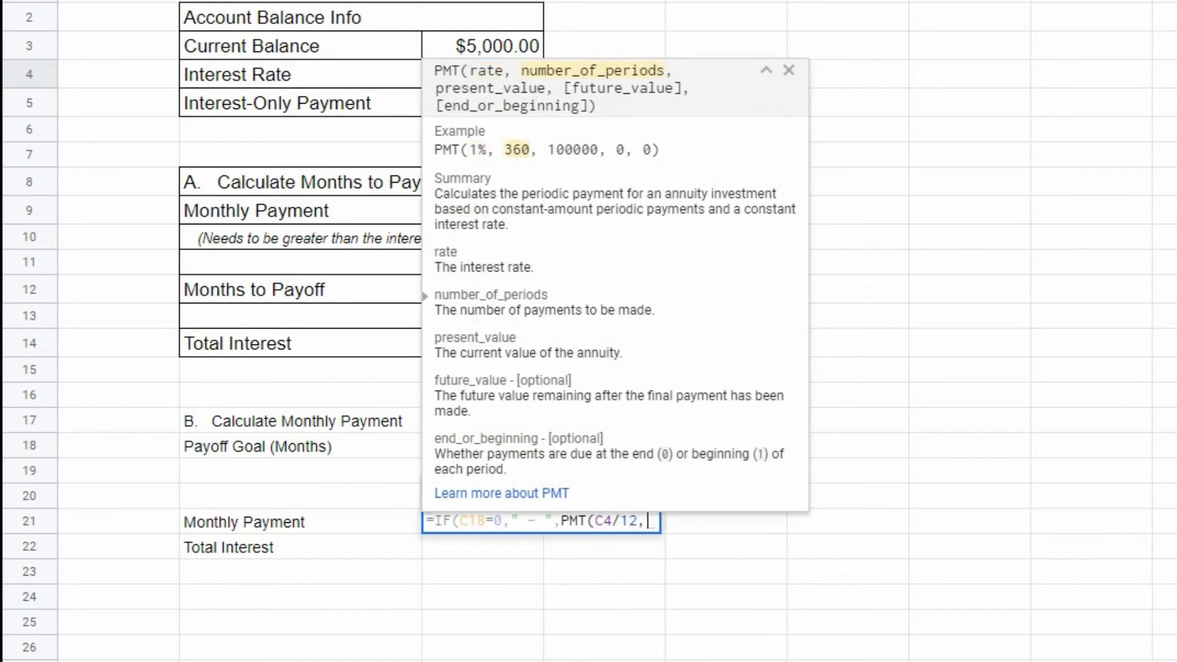
{"action": "key", "text": "Up"}
{"action": "key", "text": "Up"}
{"action": "key", "text": "Up"}
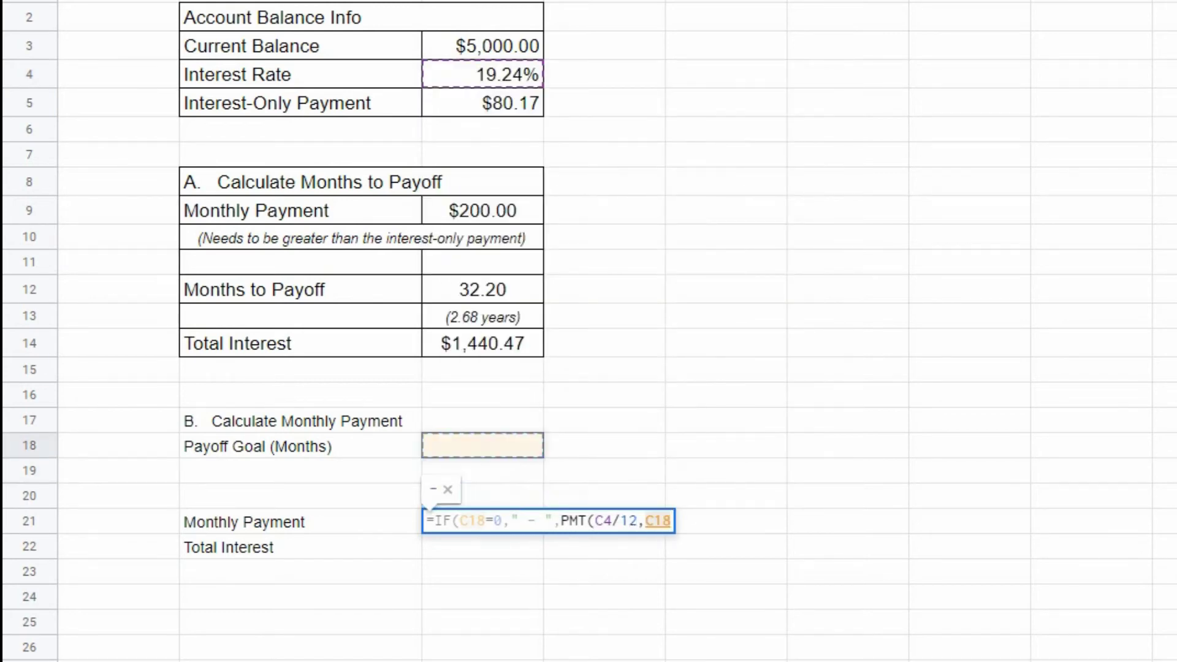
{"action": "type", "text": ","}
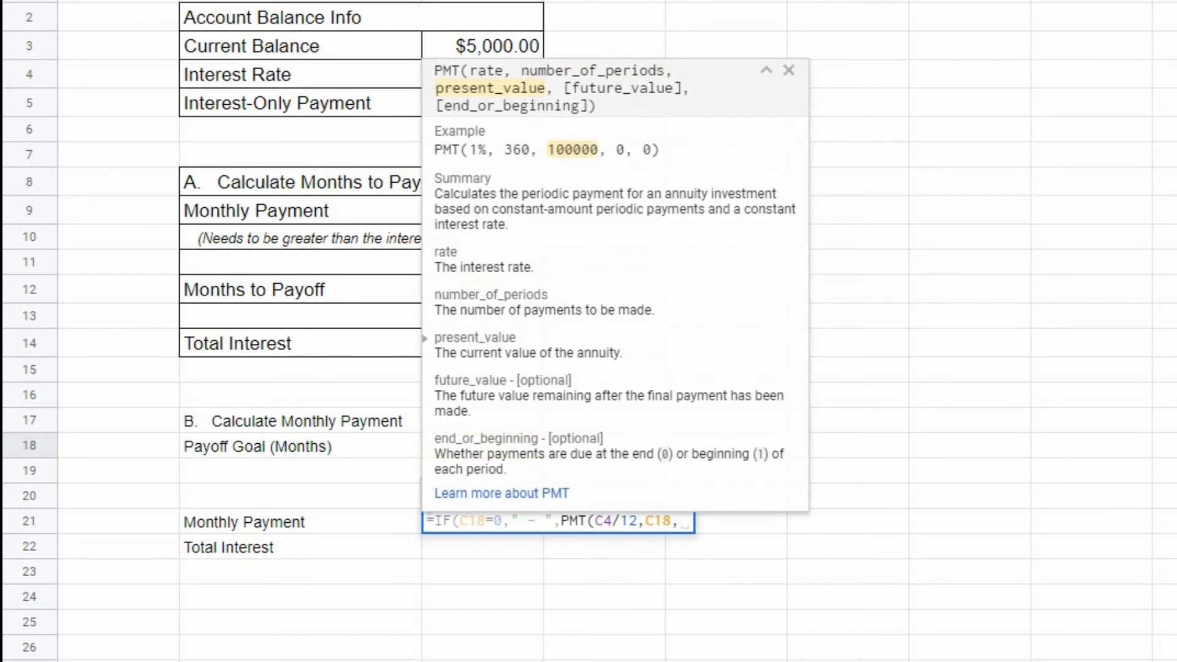
{"action": "type", "text": "-"}
{"action": "key", "text": "Up"}
{"action": "key", "text": "Up"}
{"action": "key", "text": "Up"}
{"action": "key", "text": "Up"}
{"action": "key", "text": "Up"}
{"action": "key", "text": "Up"}
{"action": "key", "text": "Up"}
{"action": "key", "text": "Up"}
{"action": "key", "text": "Up"}
{"action": "key", "text": "Up"}
{"action": "key", "text": "Up"}
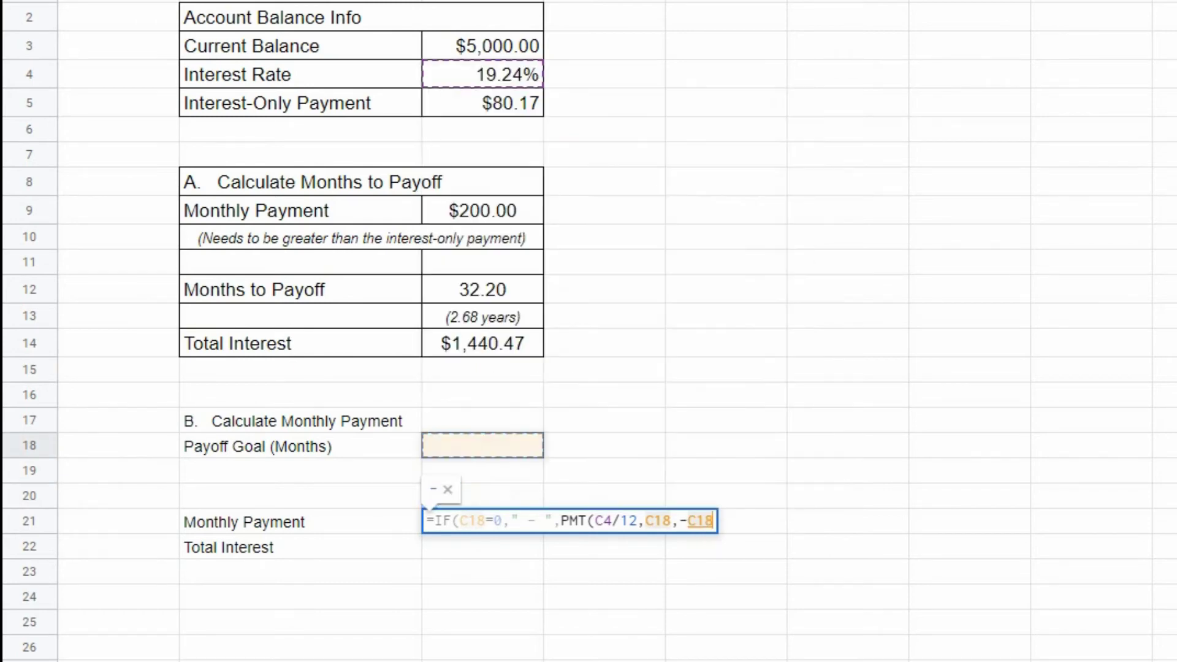
{"action": "key", "text": "Up"}
{"action": "key", "text": "Up"}
{"action": "key", "text": "Up"}
{"action": "key", "text": "Up"}
{"action": "key", "text": "Up"}
{"action": "key", "text": "Up"}
{"action": "key", "text": "Up"}
{"action": "type", "text": "))"}
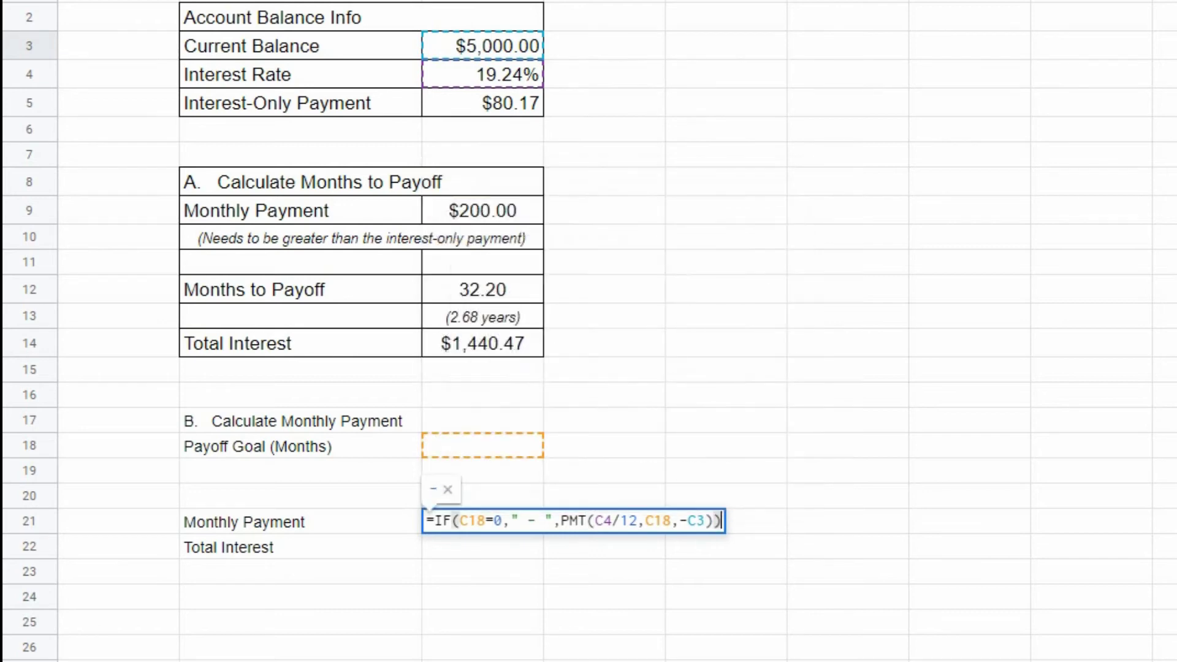
{"action": "key", "text": "Return"}
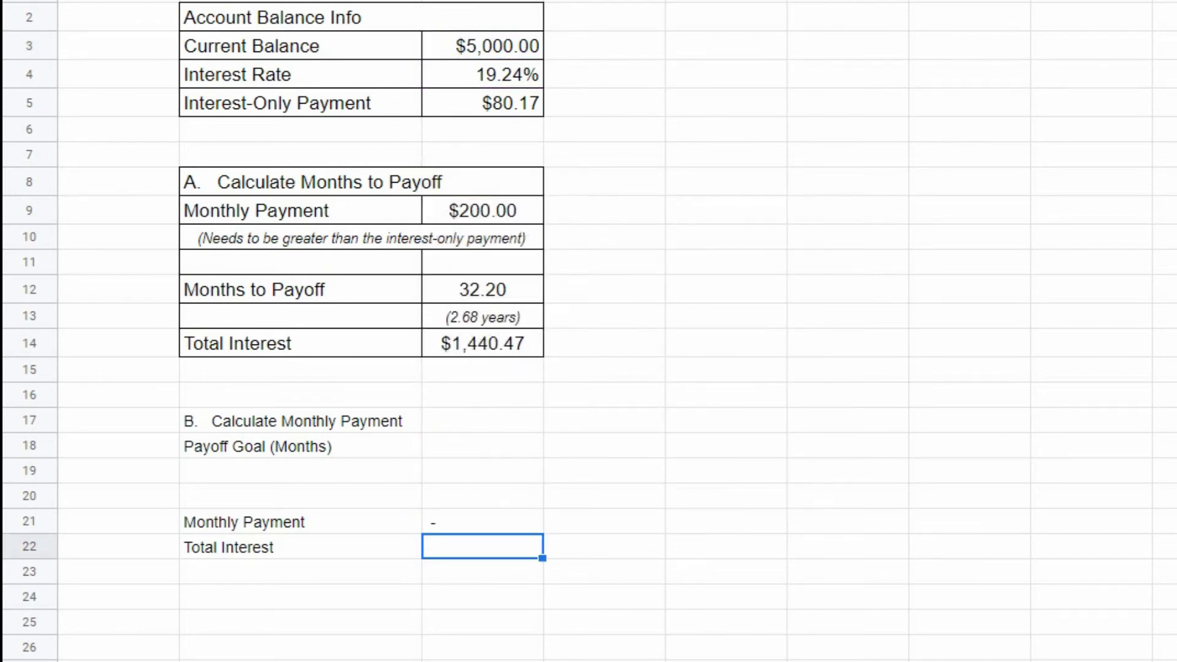
Step: Enter =IF(C18=0," - ",C21*C18-C3) in C22 for Total Interest
{"action": "type", "text": "=IF("}
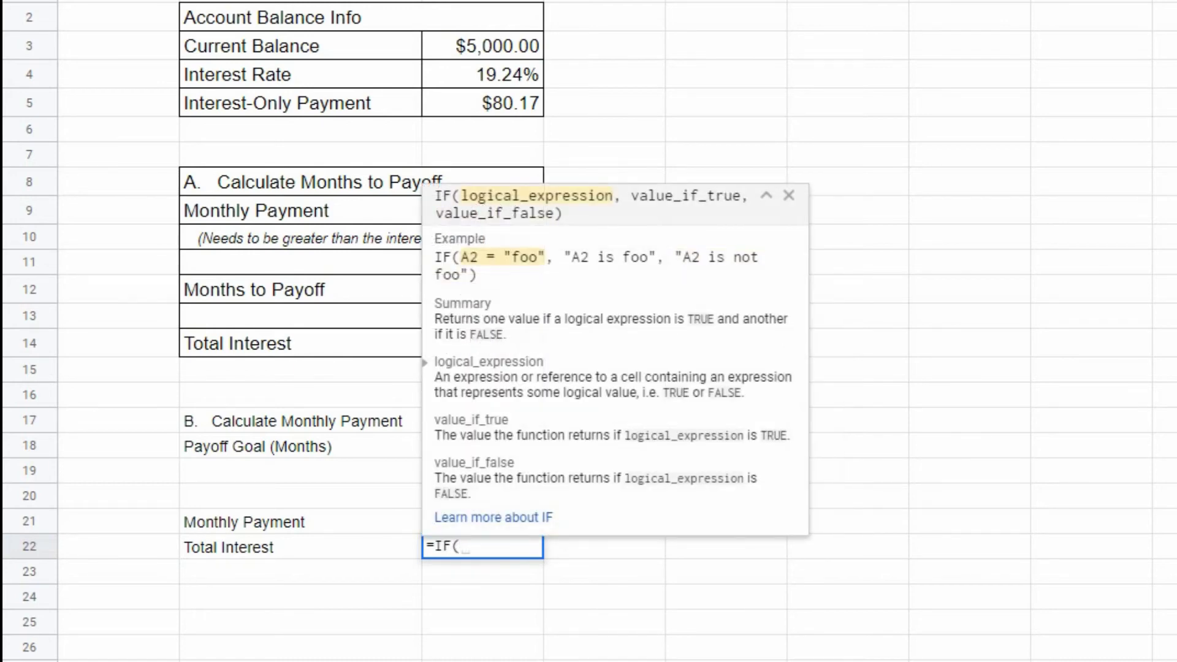
{"action": "key", "text": "Up"}
{"action": "key", "text": "Up"}
{"action": "key", "text": "Up"}
{"action": "key", "text": "Up"}
{"action": "type", "text": "="}
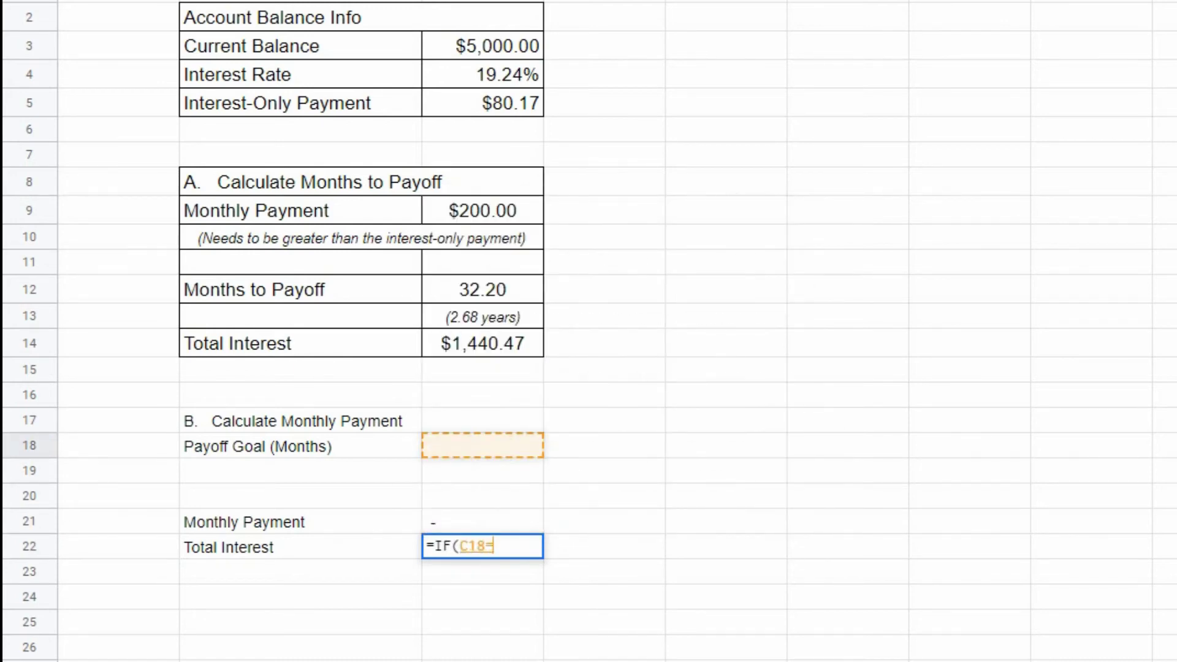
{"action": "type", "text": "0,\" - \","}
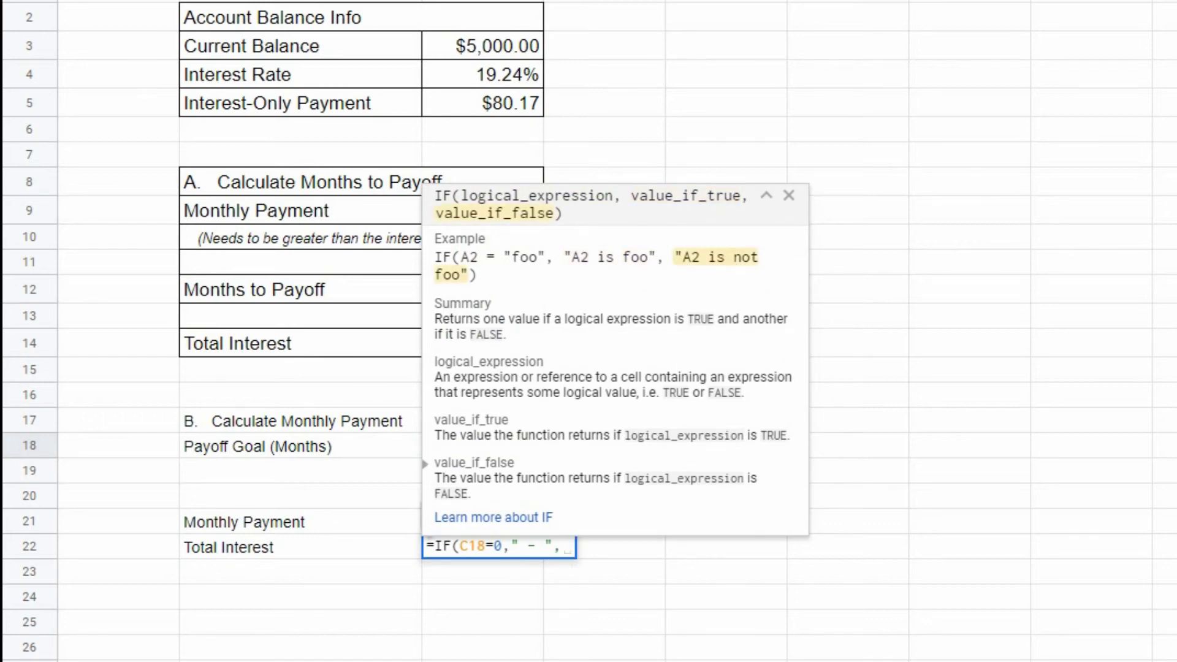
{"action": "key", "text": "Up"}
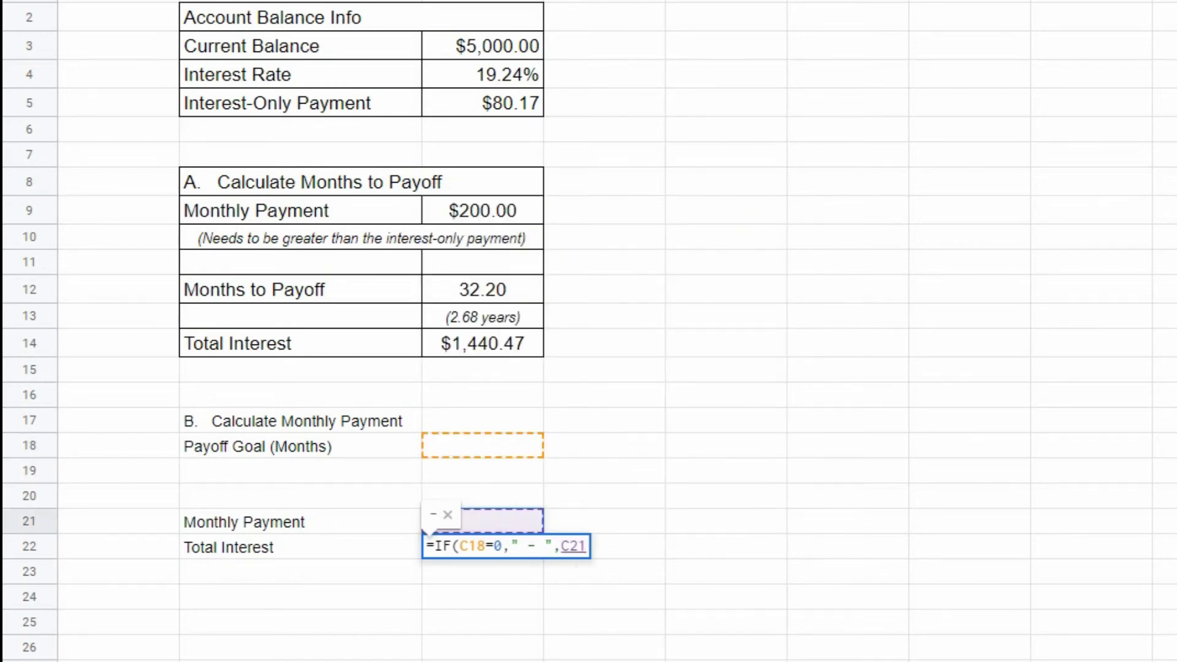
{"action": "type", "text": "*"}
{"action": "key", "text": "Up"}
{"action": "key", "text": "Up"}
{"action": "key", "text": "Up"}
{"action": "key", "text": "Up"}
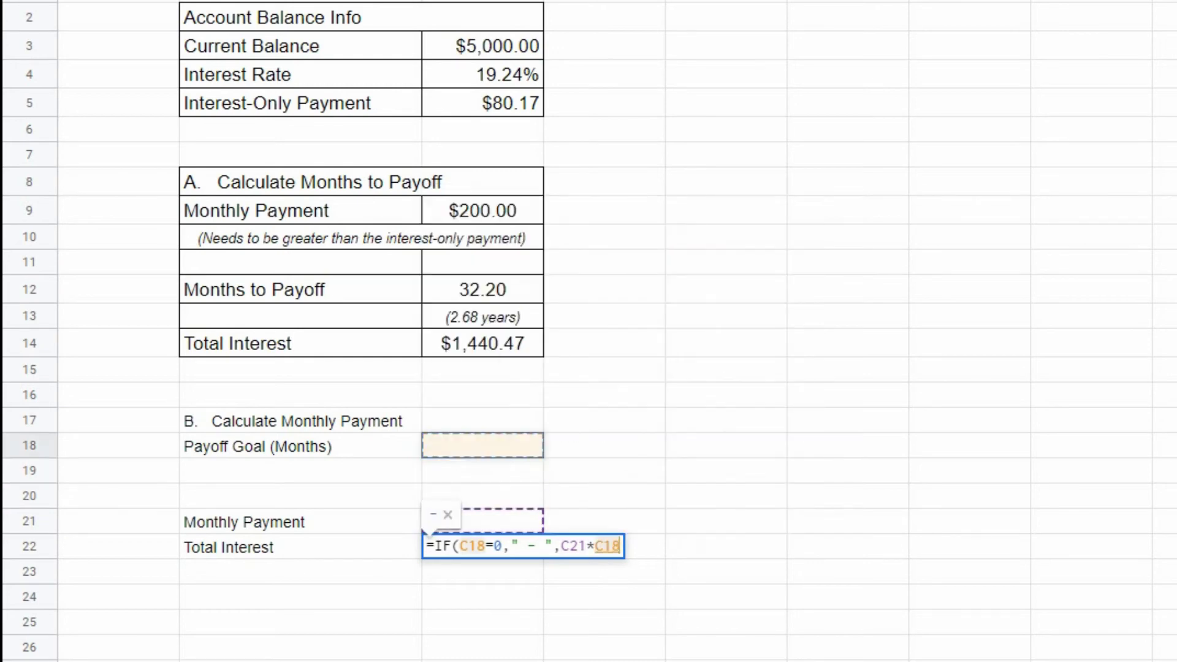
{"action": "type", "text": "-"}
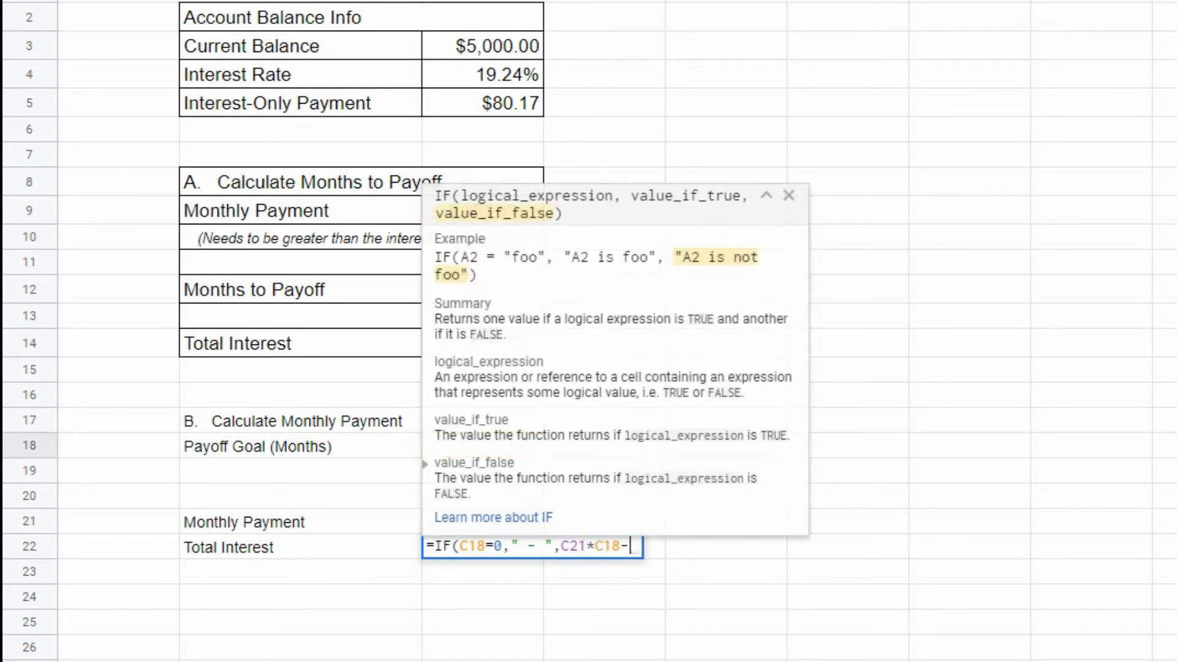
{"action": "key", "text": "Up"}
{"action": "key", "text": "Up"}
{"action": "key", "text": "Up"}
{"action": "key", "text": "Up"}
{"action": "key", "text": "Up"}
{"action": "key", "text": "Up"}
{"action": "key", "text": "Up"}
{"action": "key", "text": "Up"}
{"action": "key", "text": "Up"}
{"action": "key", "text": "Up"}
{"action": "key", "text": "Up"}
{"action": "key", "text": "Up"}
{"action": "key", "text": "Up"}
{"action": "key", "text": "Up"}
{"action": "key", "text": "Up"}
{"action": "key", "text": "Up"}
{"action": "key", "text": "Up"}
{"action": "key", "text": "Up"}
{"action": "key", "text": "Up"}
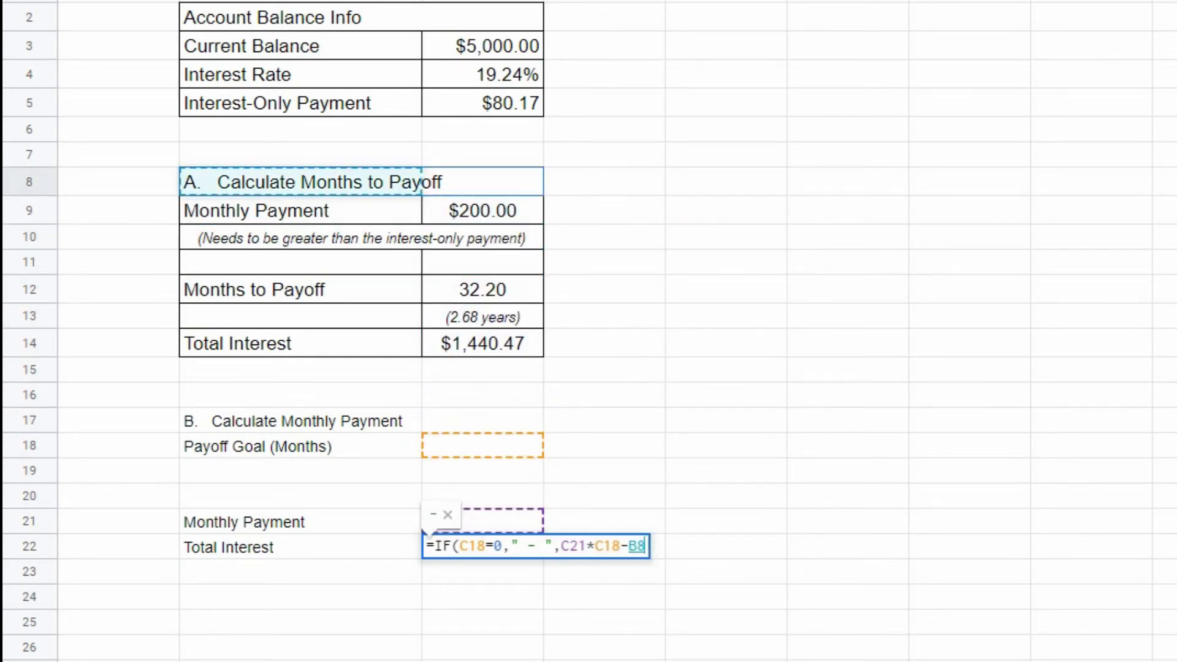
{"action": "type", "text": ")"}
{"action": "key", "text": "Return"}
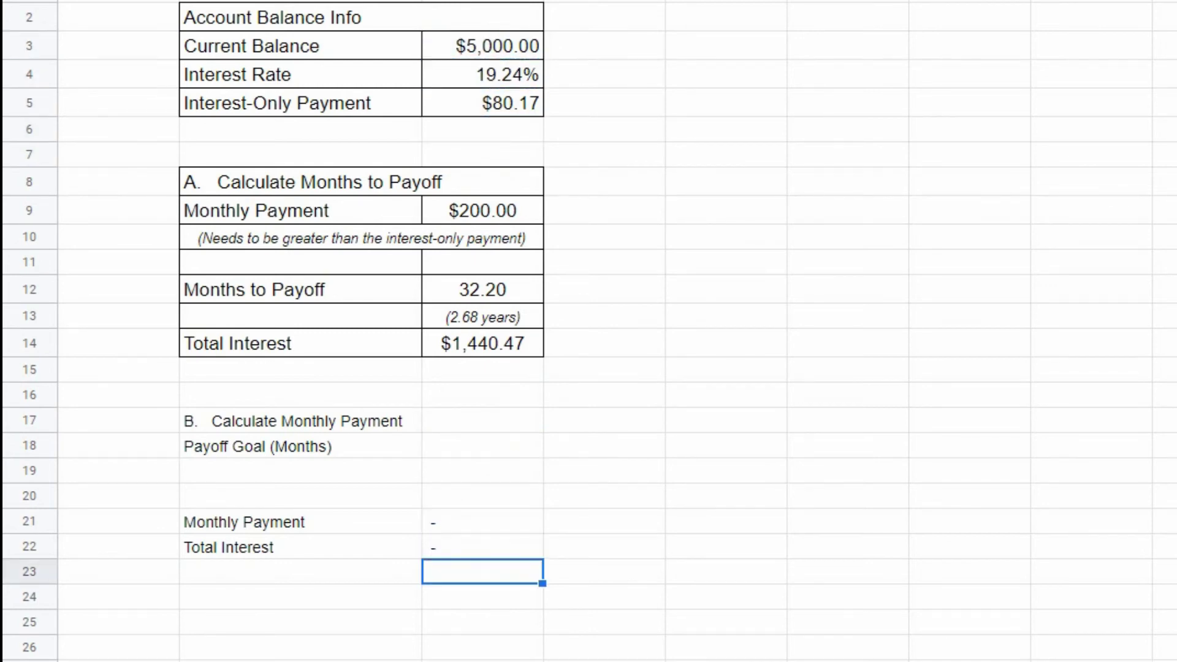
Step: Enter 12 as the payoff goal in C18, giving $461.36 monthly and $536.27 interest
{"action": "key", "text": "Up"}
{"action": "key", "text": "Up"}
{"action": "key", "text": "Up"}
{"action": "key", "text": "Up"}
{"action": "key", "text": "Up"}
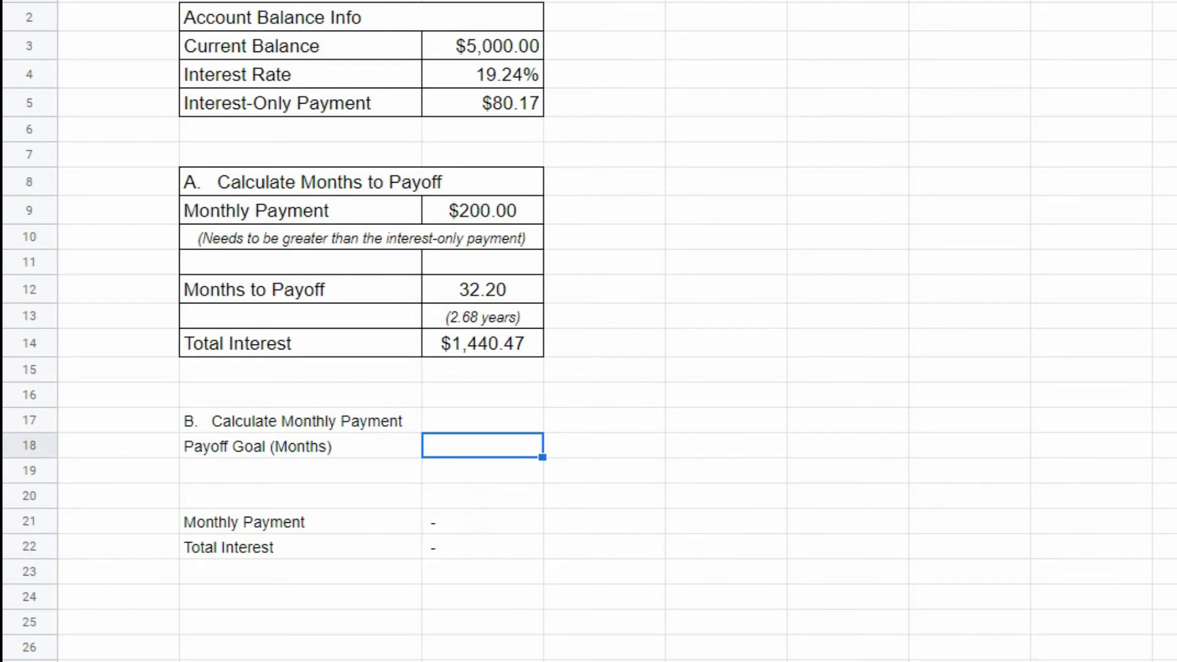
{"action": "type", "text": "12"}
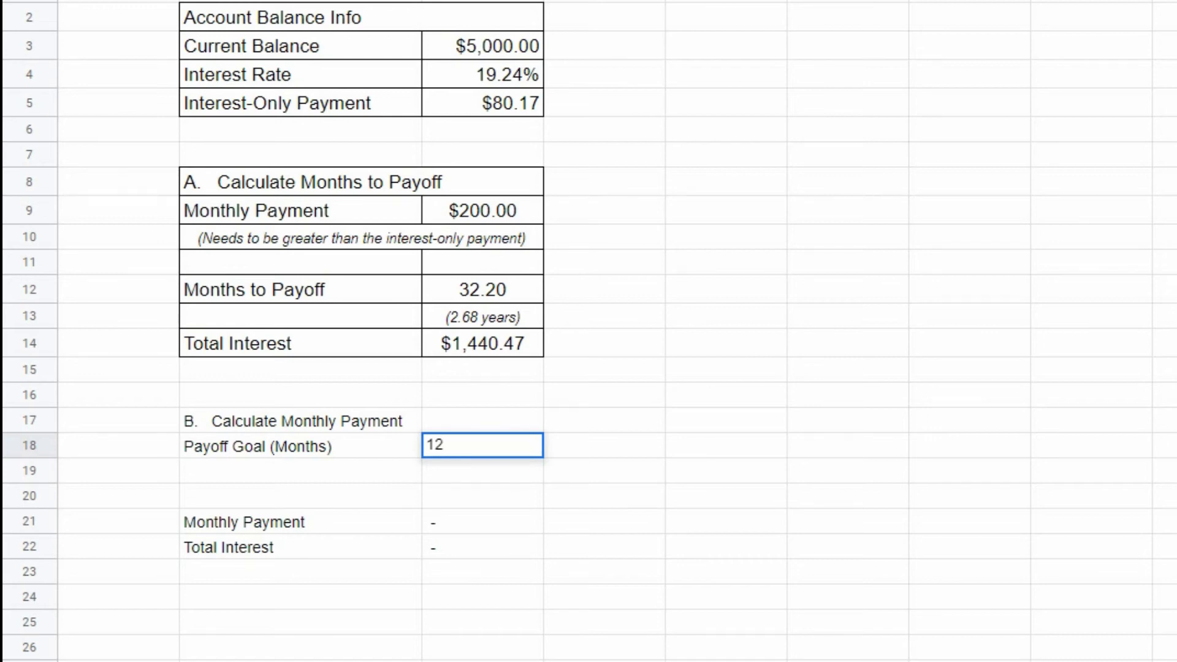
{"action": "key", "text": "Return"}
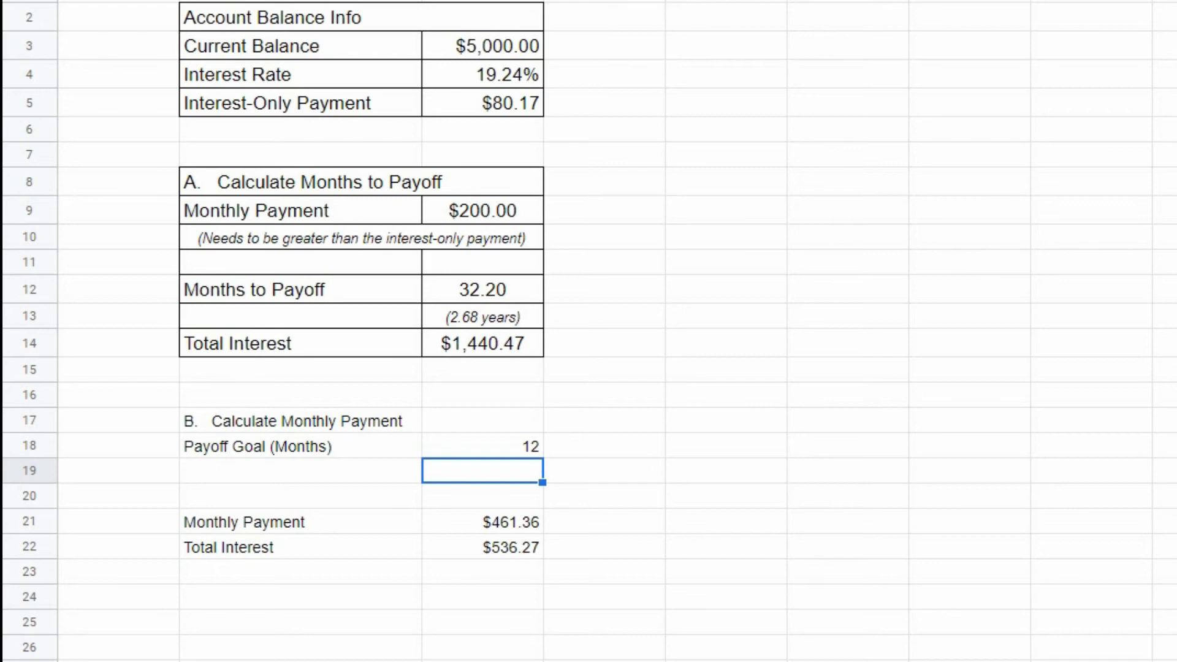
{"action": "left_click_drag", "start_coordinate": [257, 420], "coordinate": [521, 549]}
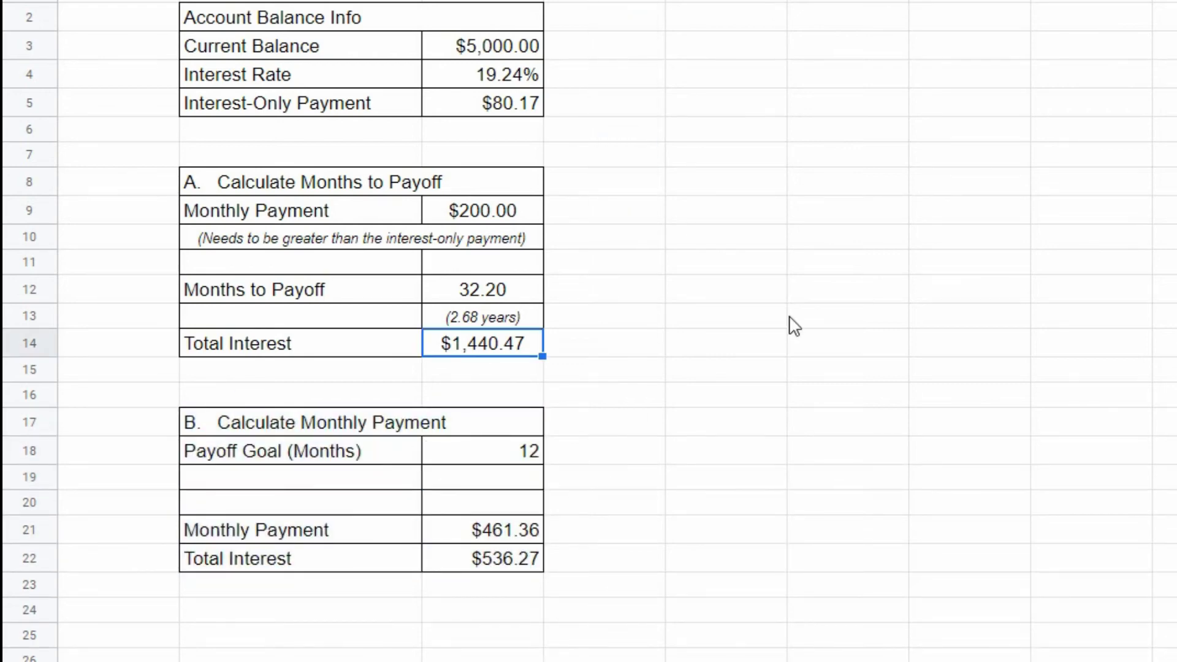
{"action": "left_click", "coordinate": [486, 485]}
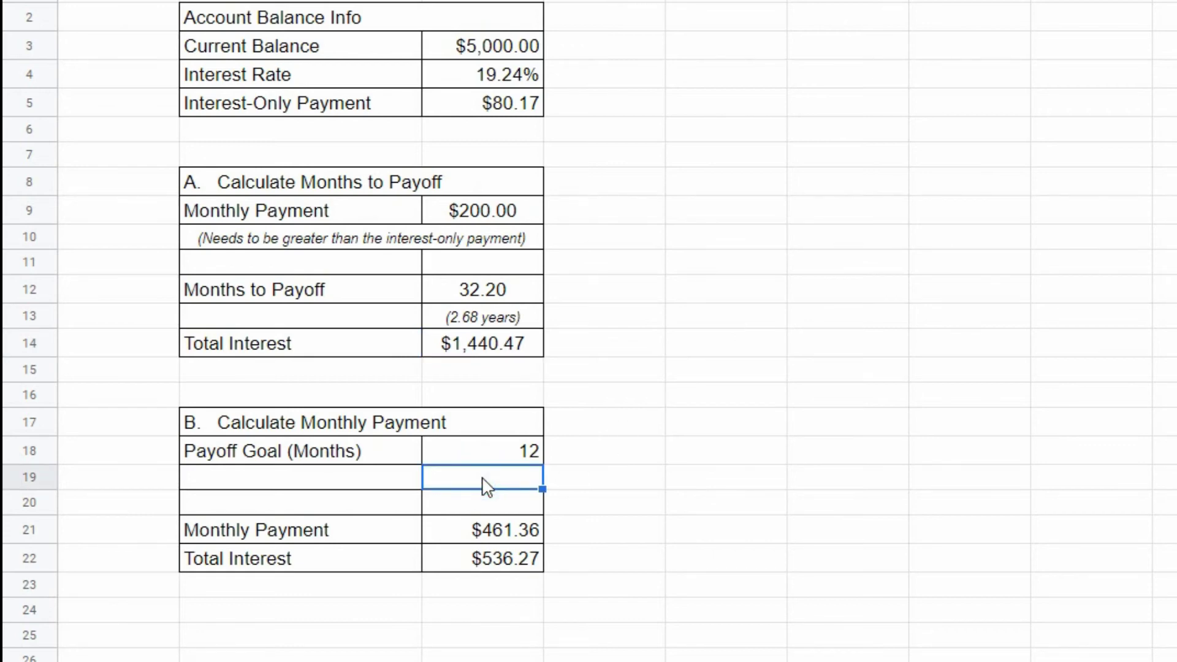
Step: Enter ="("&ROUND(C18/12,2)&" years)" in C19 to show the payoff goal in years
{"action": "type", "text": "="}
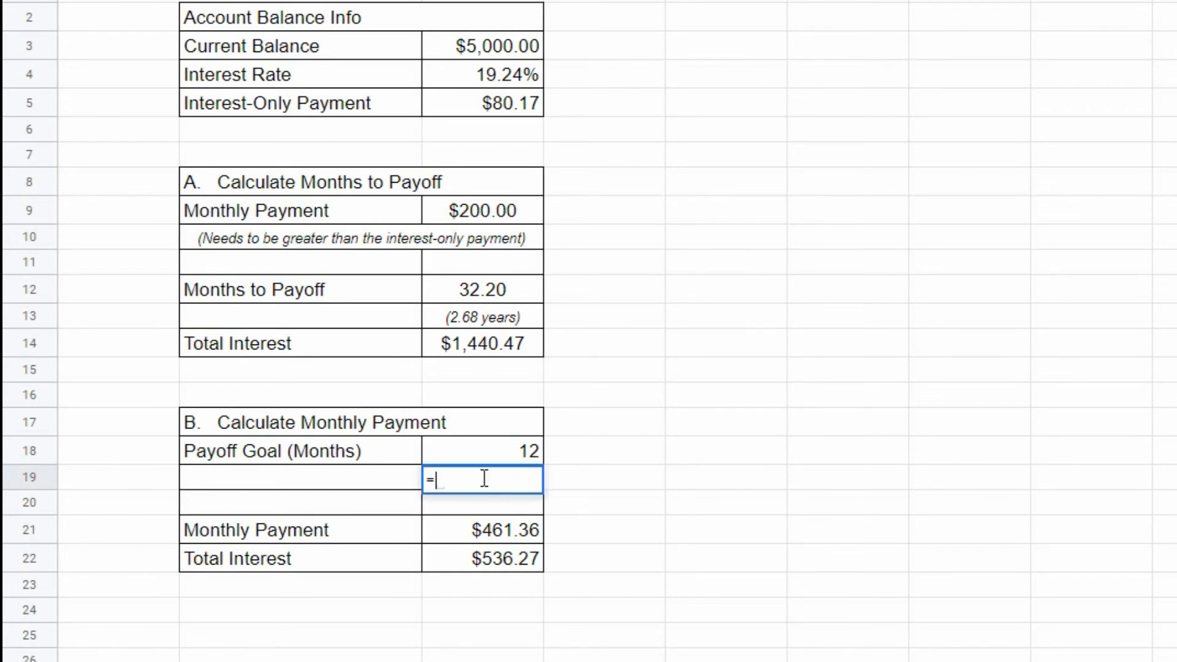
{"action": "type", "text": "\"(\""}
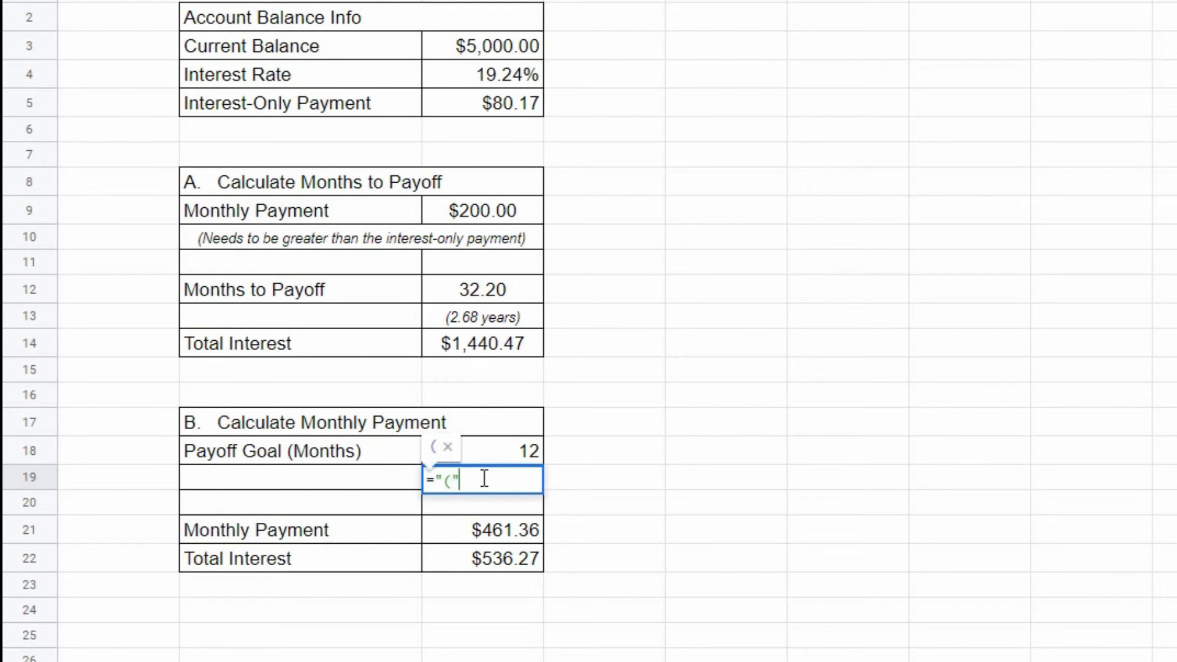
{"action": "type", "text": "&round"}
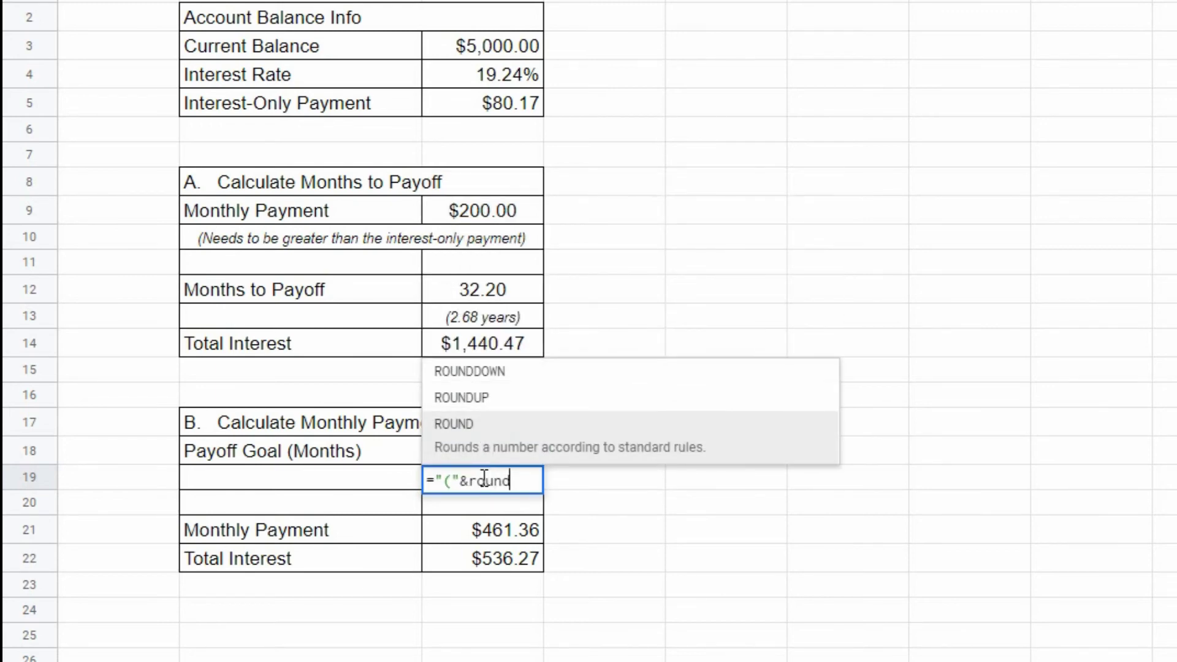
{"action": "type", "text": "("}
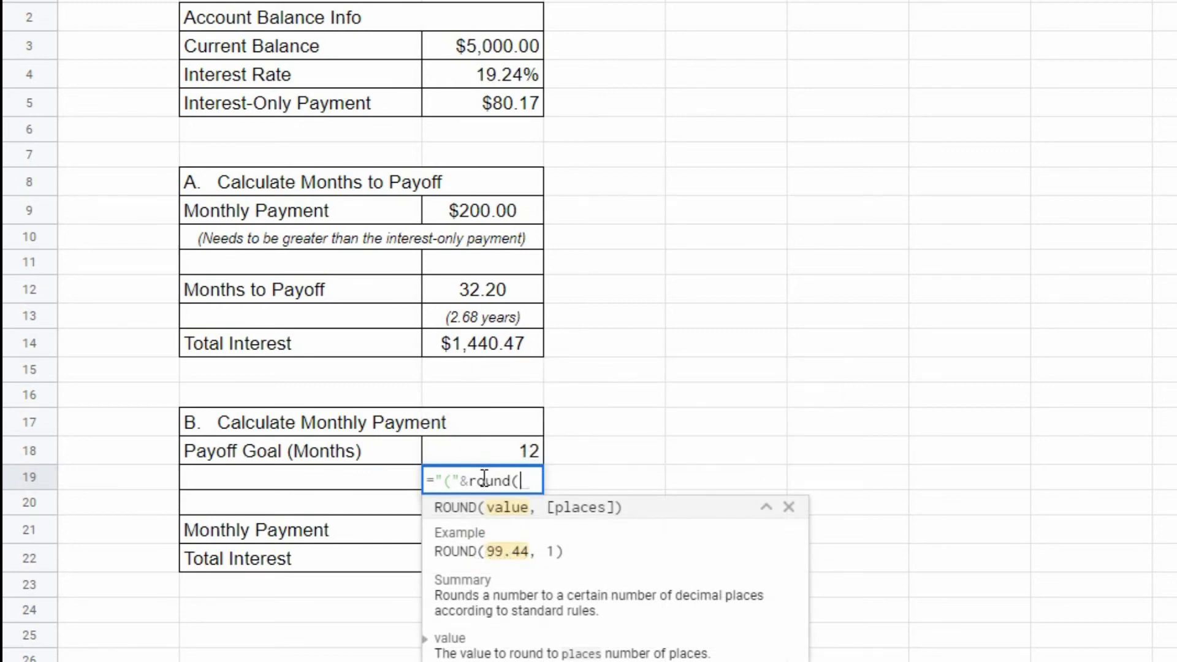
{"action": "key", "text": "Up"}
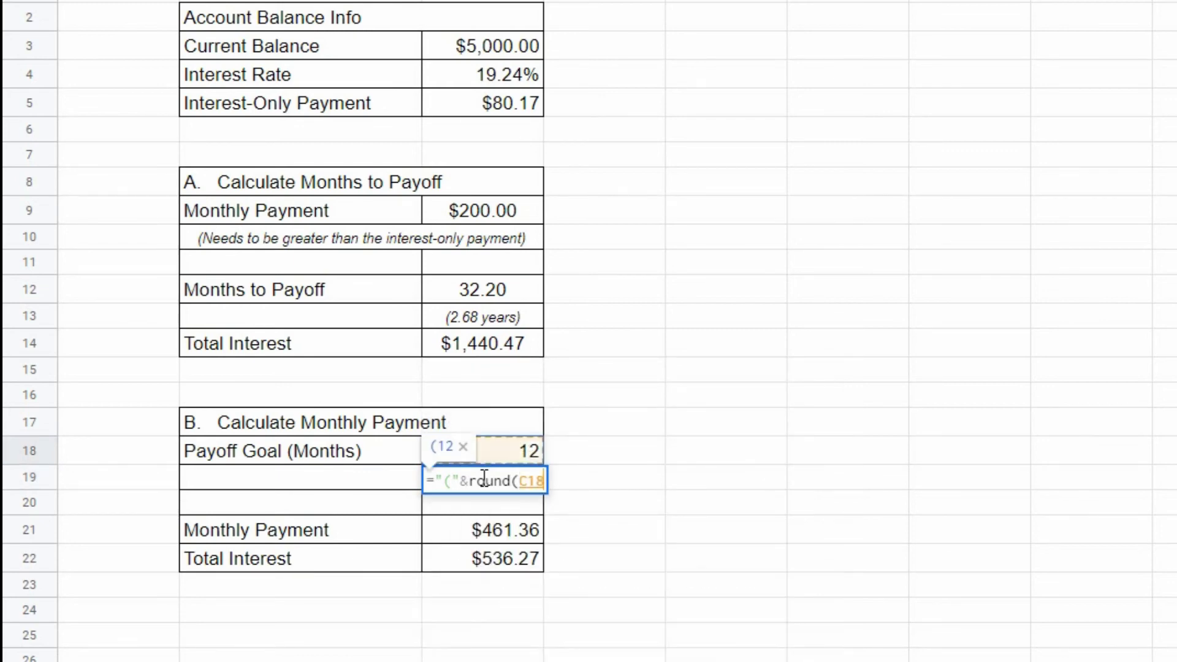
{"action": "type", "text": "/12,2)&"}
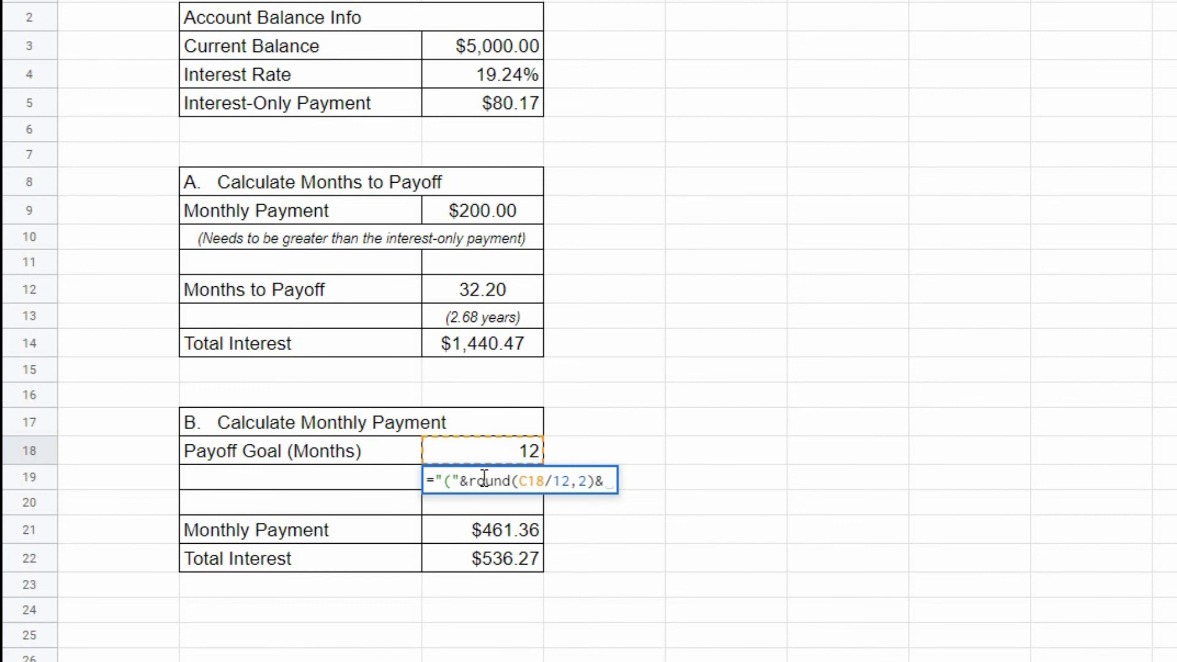
{"action": "type", "text": "\""}
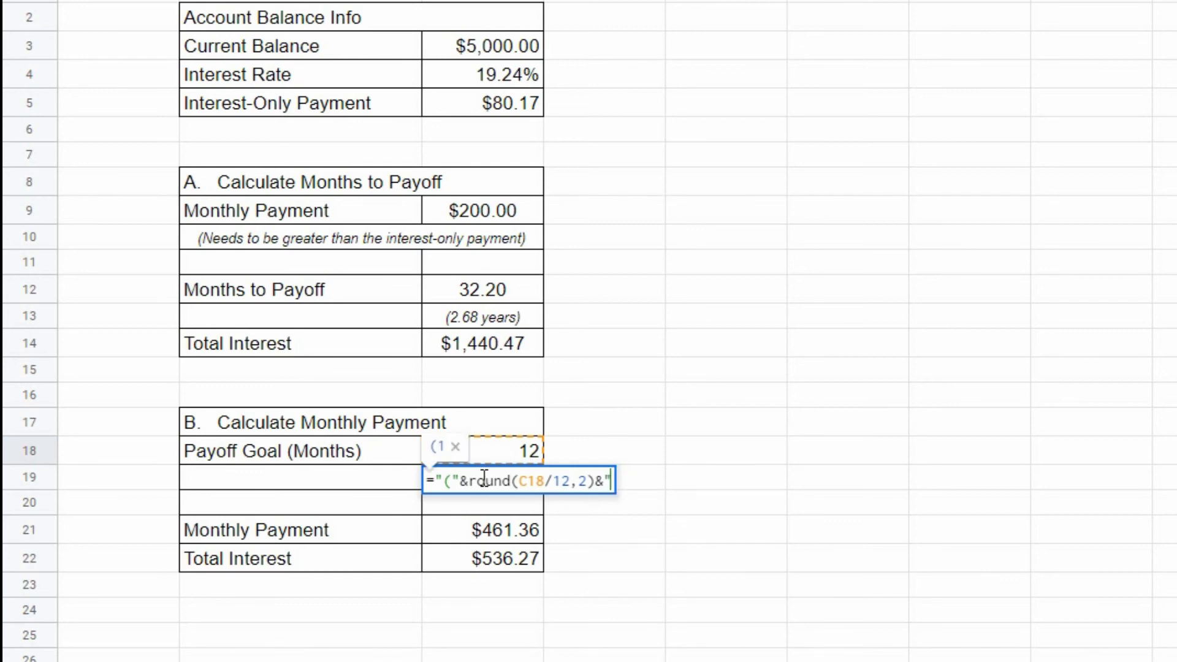
{"action": "type", "text": " years"}
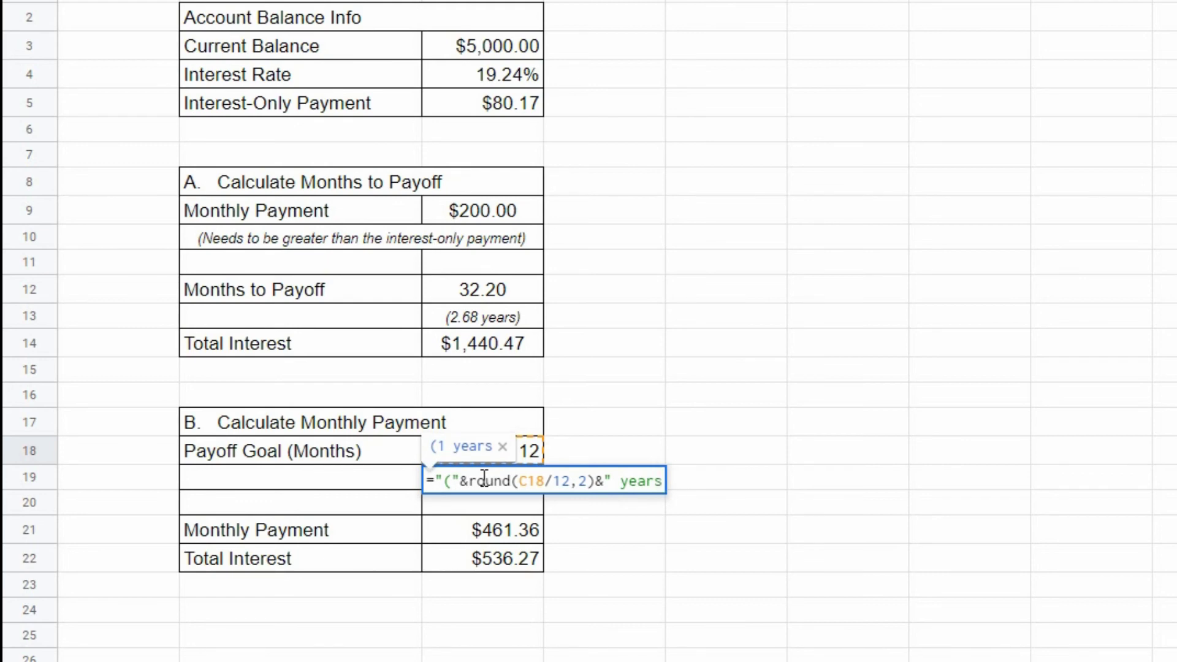
{"action": "type", "text": "\")"}
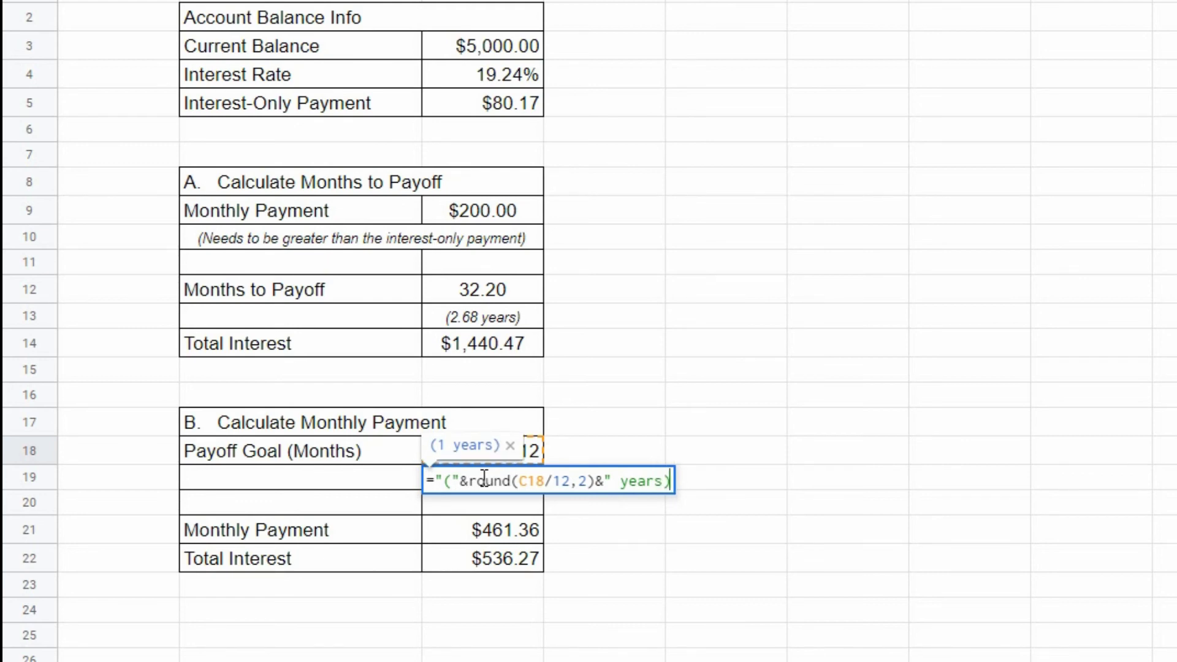
{"action": "type", "text": "\""}
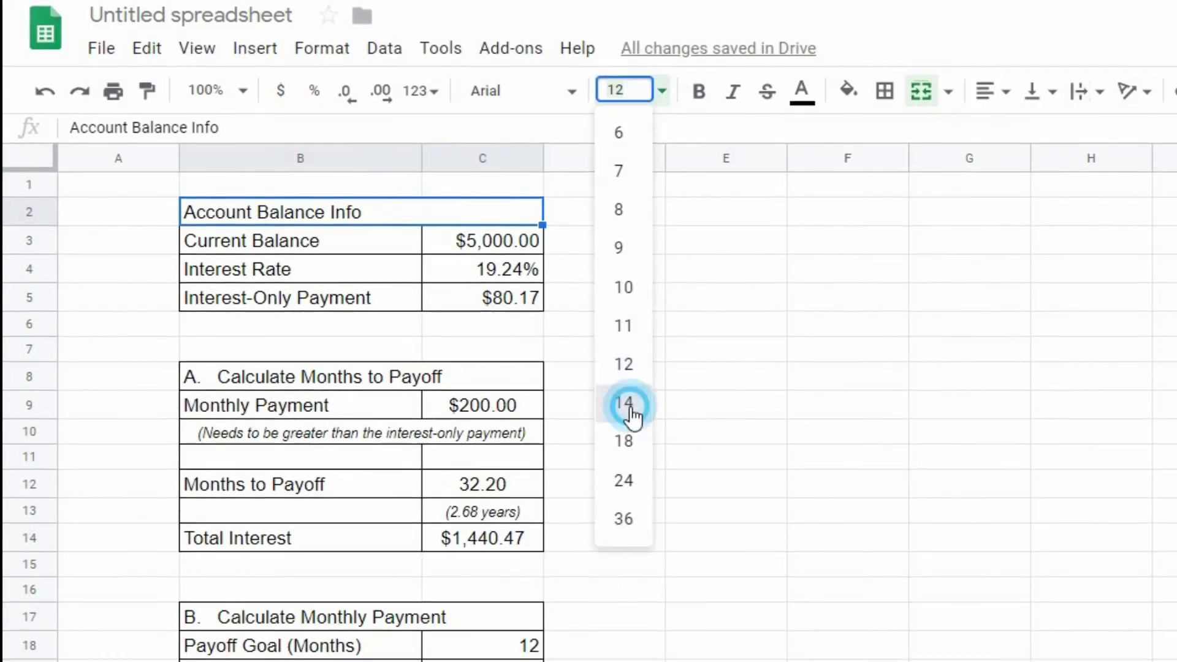
Step: Style the Account Balance Info heading at size 14 with dark green fill and white text
{"action": "left_click", "coordinate": [633, 402]}
{"action": "left_click", "coordinate": [847, 85]}
{"action": "left_click", "coordinate": [947, 312]}
{"action": "left_click", "coordinate": [801, 85]}
{"action": "left_click", "coordinate": [1013, 165]}
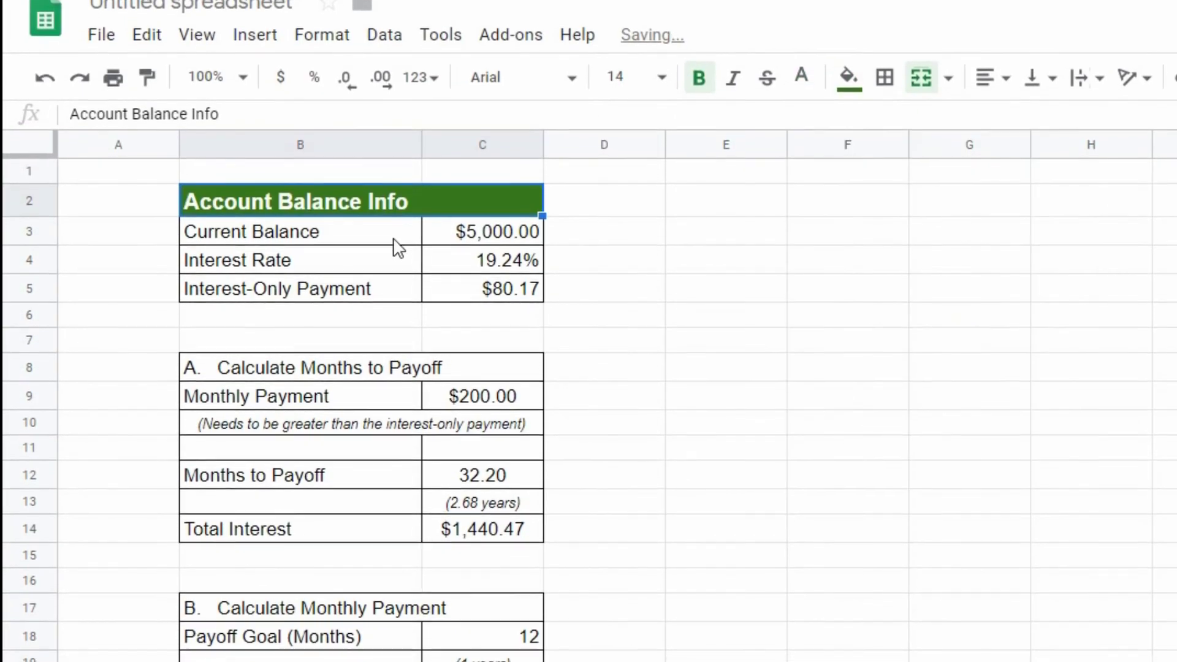
Step: Shade the balance labels, blank row and value cells C3:C6 light green
{"action": "left_click_drag", "start_coordinate": [394, 248], "coordinate": [367, 297]}
{"action": "left_click", "coordinate": [848, 86]}
{"action": "left_click", "coordinate": [947, 268]}
{"action": "left_click", "coordinate": [848, 67]}
{"action": "left_click", "coordinate": [940, 241]}
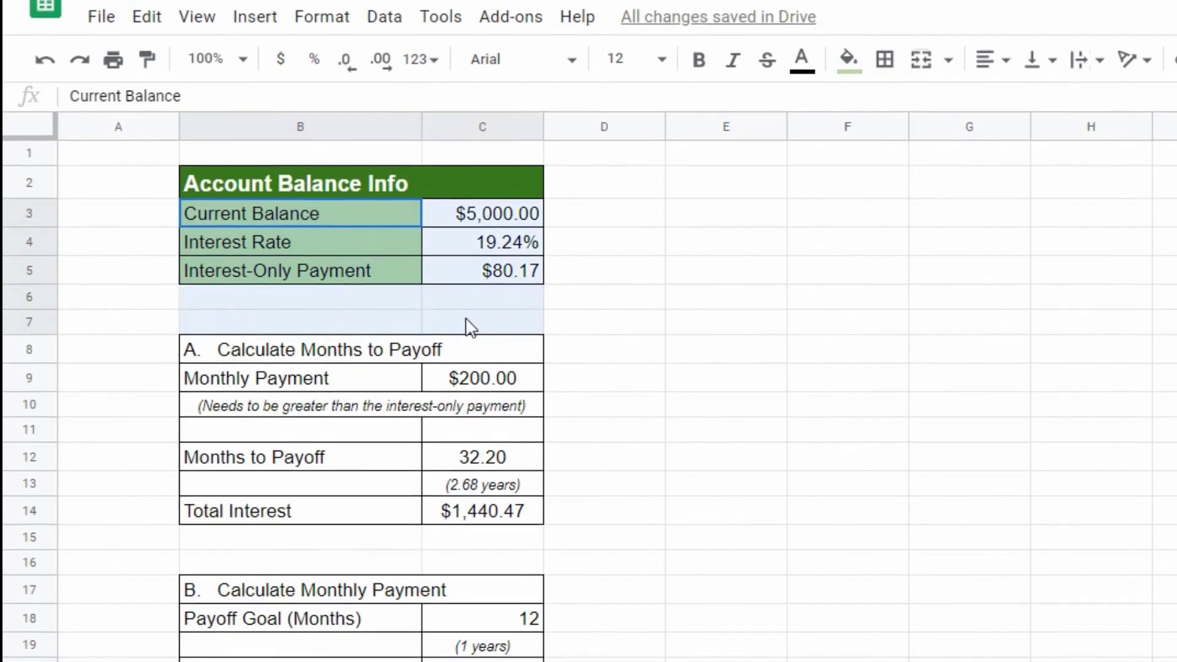
{"action": "left_click", "coordinate": [506, 298]}
{"action": "left_click", "coordinate": [848, 50]}
{"action": "left_click_drag", "start_coordinate": [506, 285], "coordinate": [491, 204]}
{"action": "left_click", "coordinate": [940, 202]}
{"action": "left_click", "coordinate": [604, 230]}
{"action": "key", "text": "Down"}
Step: Copy the Account Balance Info heading's green styling onto the Calculate Months to Payoff heading
{"action": "left_click", "coordinate": [394, 157]}
{"action": "key", "text": "ctrl+c"}
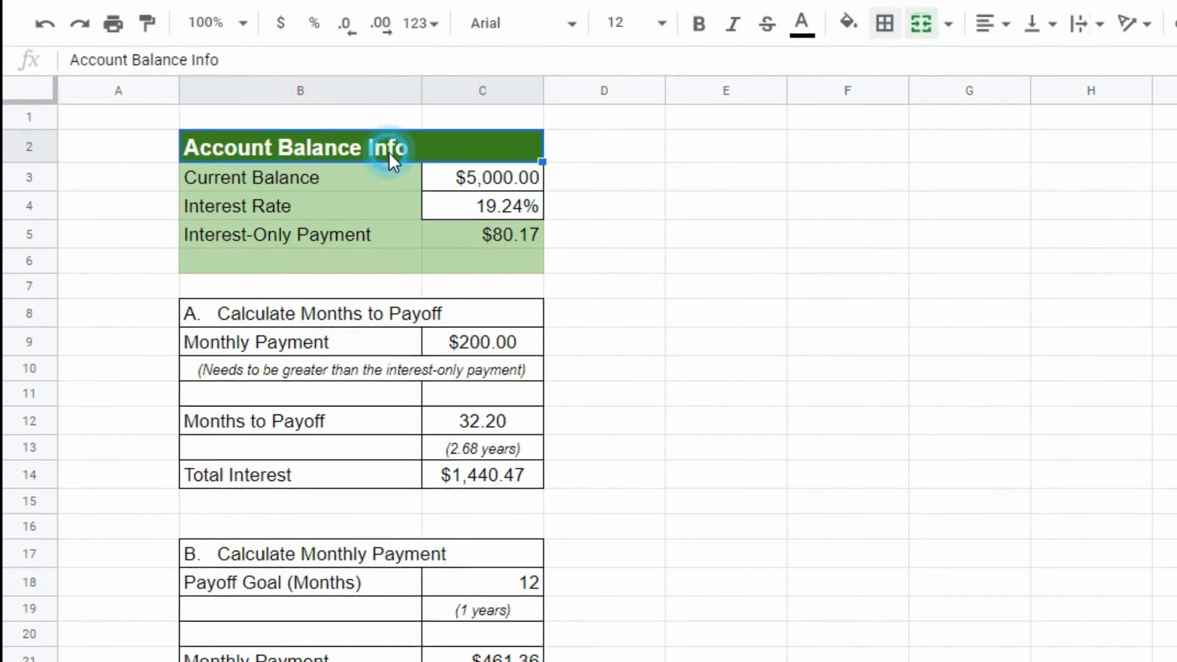
{"action": "left_click", "coordinate": [362, 325]}
{"action": "key", "text": "ctrl+alt+v"}
Step: Shade section A's Monthly Payment label and the note rows below it light green
{"action": "left_click", "coordinate": [339, 355]}
{"action": "left_click", "coordinate": [301, 471]}
{"action": "left_click", "coordinate": [300, 338]}
{"action": "left_click", "coordinate": [847, 14]}
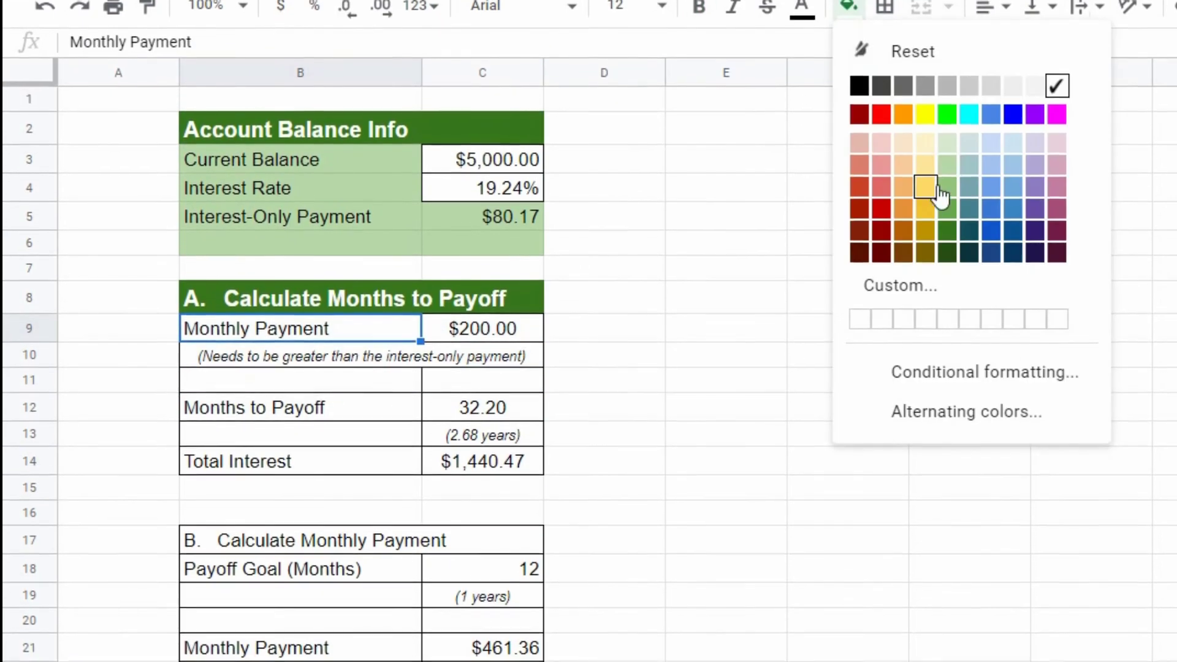
{"action": "left_click", "coordinate": [924, 200]}
{"action": "left_click_drag", "start_coordinate": [306, 365], "coordinate": [484, 389]}
{"action": "left_click", "coordinate": [848, 14]}
{"action": "left_click", "coordinate": [924, 200]}
Step: Shade section A's labels from Months to Payoff down to Total Interest light green
{"action": "left_click", "coordinate": [352, 416]}
{"action": "left_click", "coordinate": [847, 2]}
{"action": "left_click_drag", "start_coordinate": [352, 411], "coordinate": [503, 484]}
{"action": "left_click", "coordinate": [945, 156]}
{"action": "key", "text": "F4"}
Step: Fill the Total Interest and Months to Payoff results darker green and the years note light green
{"action": "left_click", "coordinate": [457, 451]}
{"action": "left_click", "coordinate": [863, 6]}
{"action": "left_click", "coordinate": [849, 73]}
{"action": "key", "text": "Up"}
{"action": "key", "text": "Up"}
{"action": "key", "text": "F4"}
{"action": "key", "text": "Down"}
{"action": "left_click", "coordinate": [863, 7]}
{"action": "left_click", "coordinate": [945, 149]}
Step: Copy the section A heading styling onto the Calculate Monthly Payment heading
{"action": "left_click", "coordinate": [300, 257]}
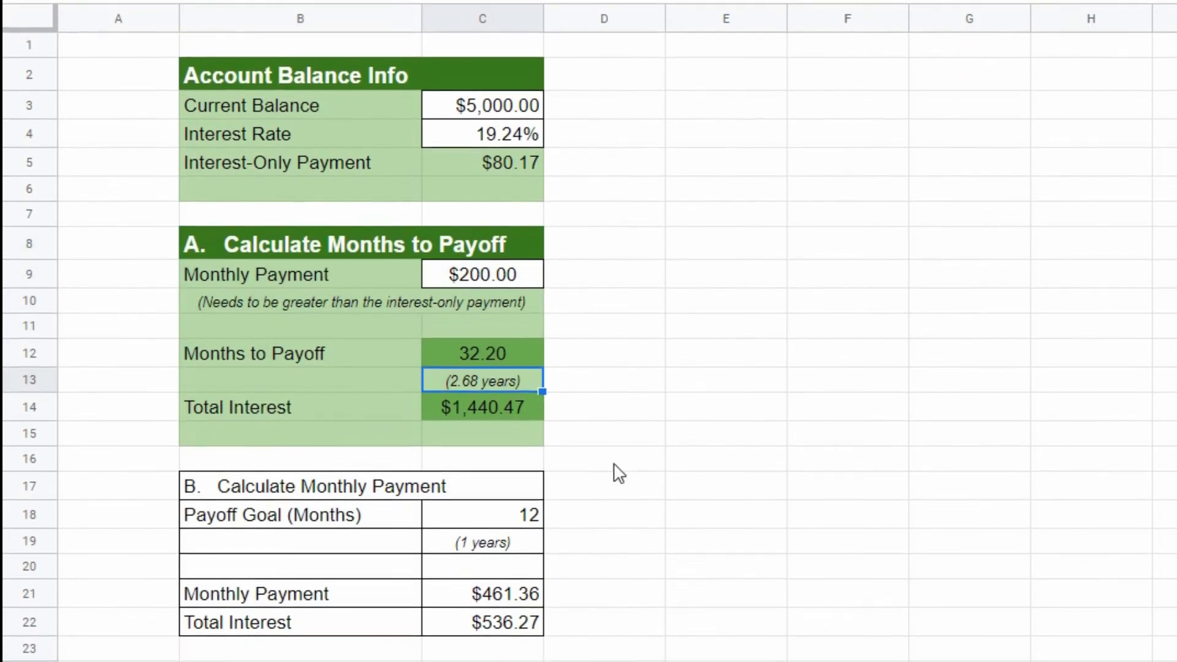
{"action": "key", "text": "ctrl+c"}
{"action": "left_click", "coordinate": [352, 495]}
{"action": "key", "text": "ctrl+alt+v"}
Step: Fill section B's Monthly Payment result darker green and center its value cells
{"action": "left_click_drag", "start_coordinate": [300, 524], "coordinate": [300, 631]}
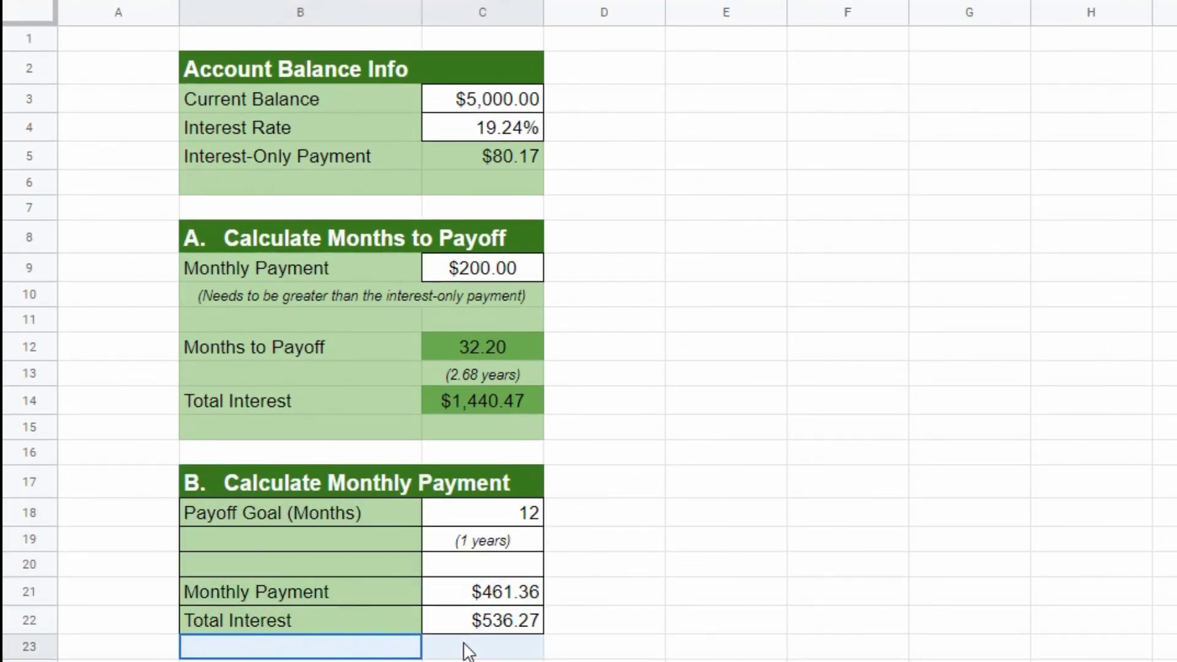
{"action": "left_click_drag", "start_coordinate": [518, 539], "coordinate": [521, 561]}
{"action": "left_click", "coordinate": [429, 591]}
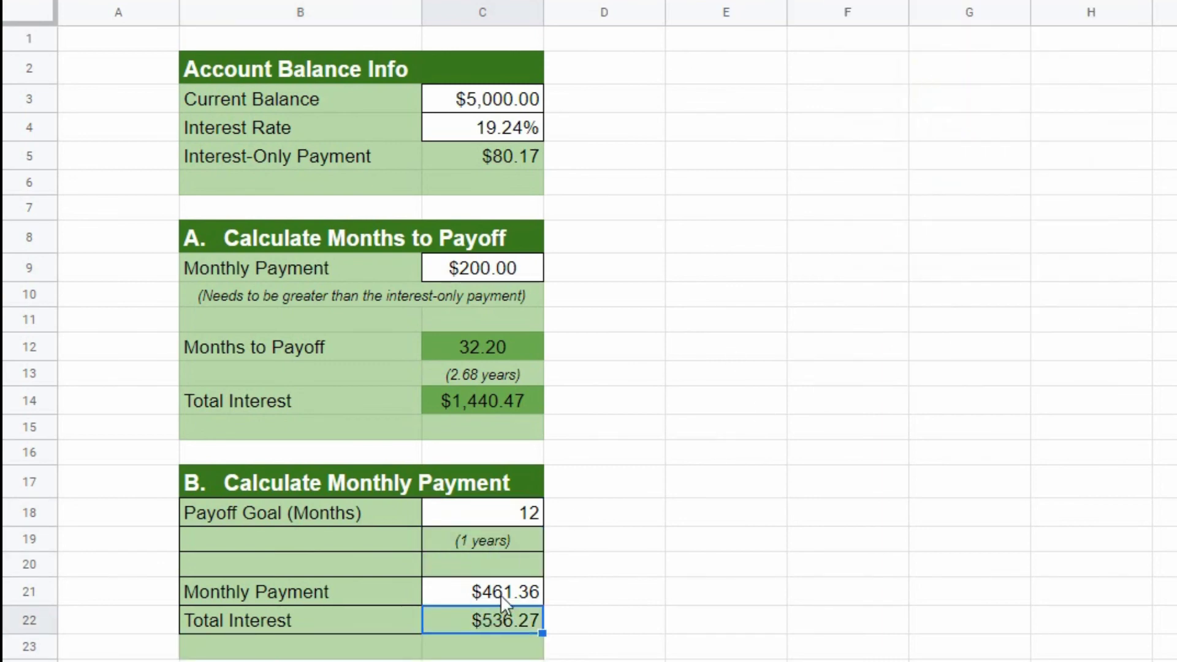
{"action": "left_click", "coordinate": [946, 171]}
{"action": "left_click_drag", "start_coordinate": [354, 487], "coordinate": [436, 609]}
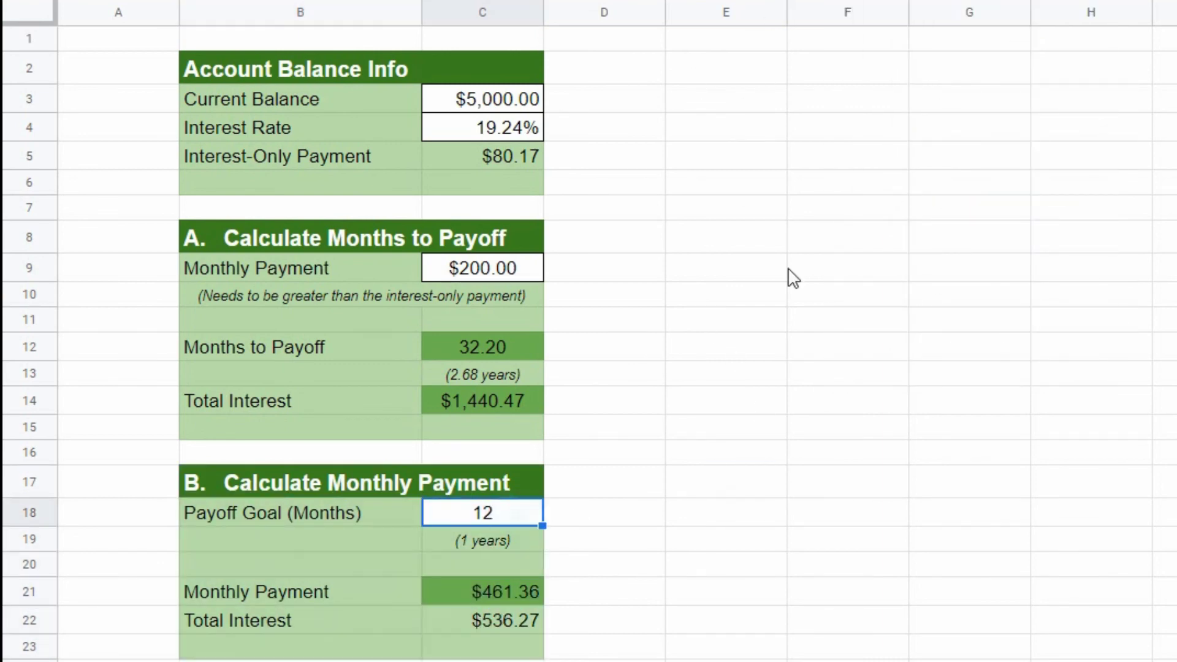
{"action": "left_click", "coordinate": [774, 461]}
{"action": "left_click_drag", "start_coordinate": [477, 528], "coordinate": [482, 620]}
{"action": "key", "text": "ctrl+shift+e"}
Step: Bold the Months to Payoff result and section B's Monthly Payment result
{"action": "left_click", "coordinate": [801, 431]}
{"action": "left_click", "coordinate": [483, 347]}
{"action": "key", "text": "ctrl+b"}
{"action": "left_click", "coordinate": [482, 591]}
{"action": "key", "text": "ctrl+b"}
{"action": "left_click", "coordinate": [726, 182]}
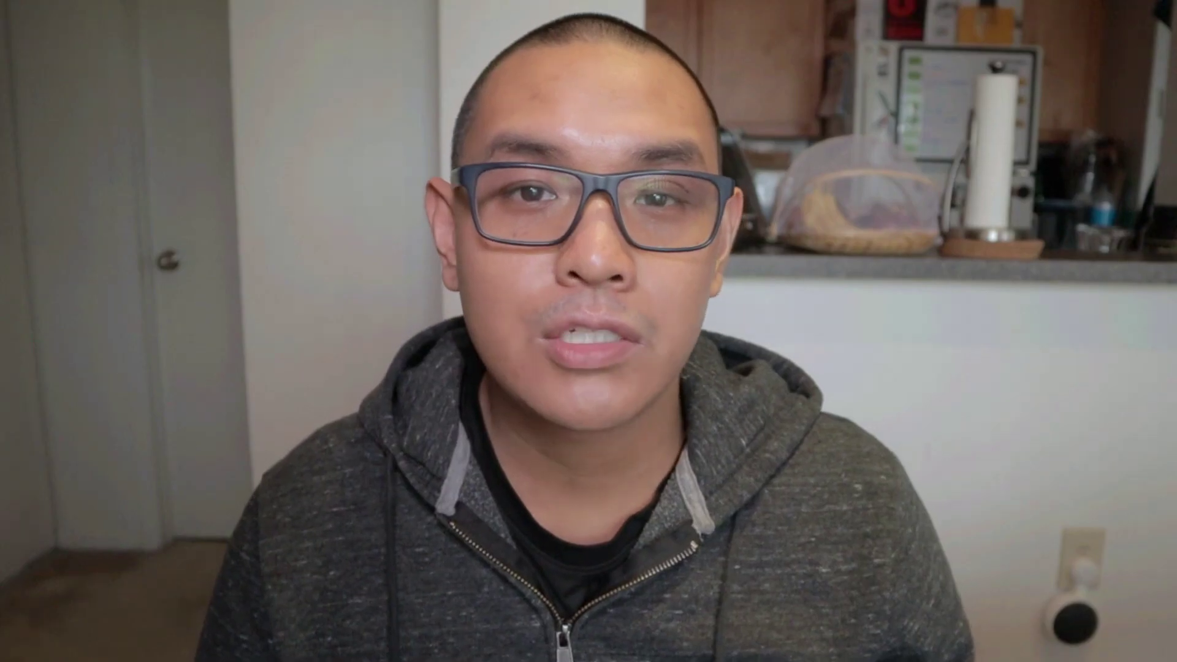